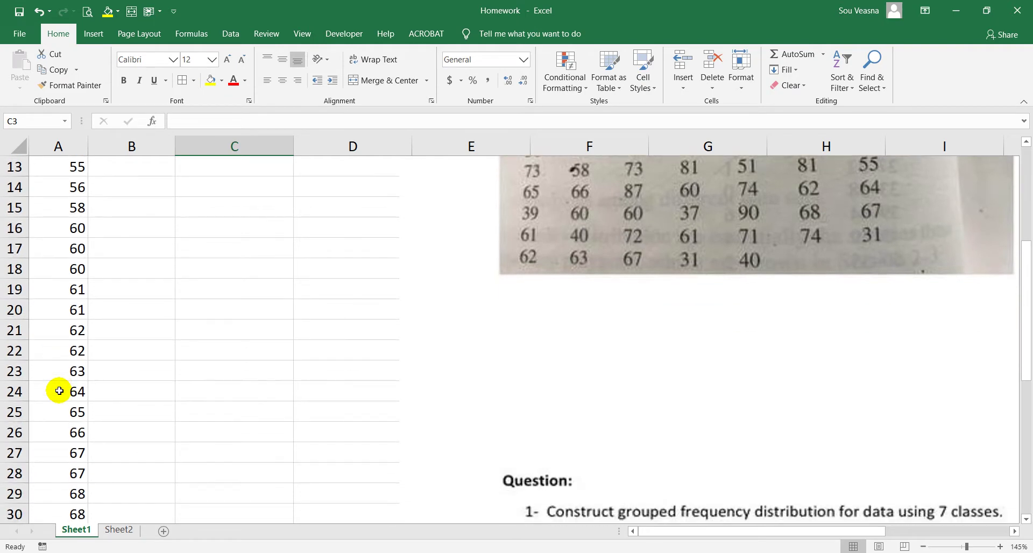
Step: Insert a blank row above the ages in column A and enter the heading "Age" in cell A1
scroll(59, 391, down, 3)
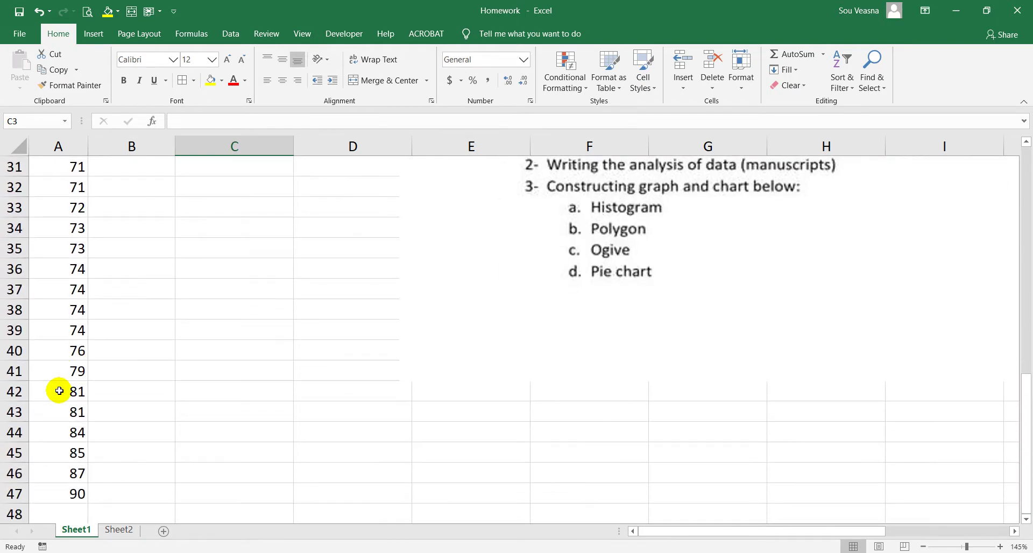
drag(64, 373, 70, 326)
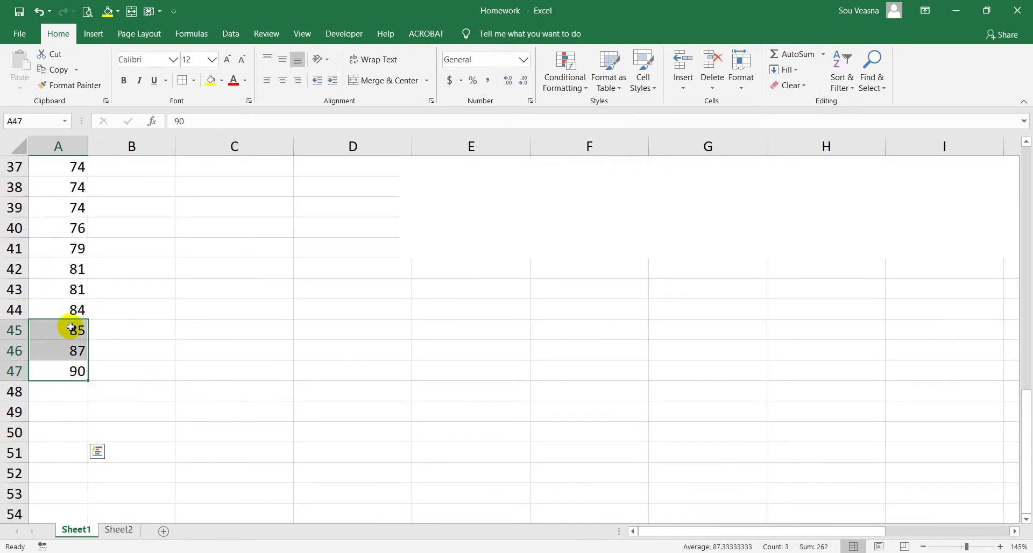
scroll(70, 327, up, 12)
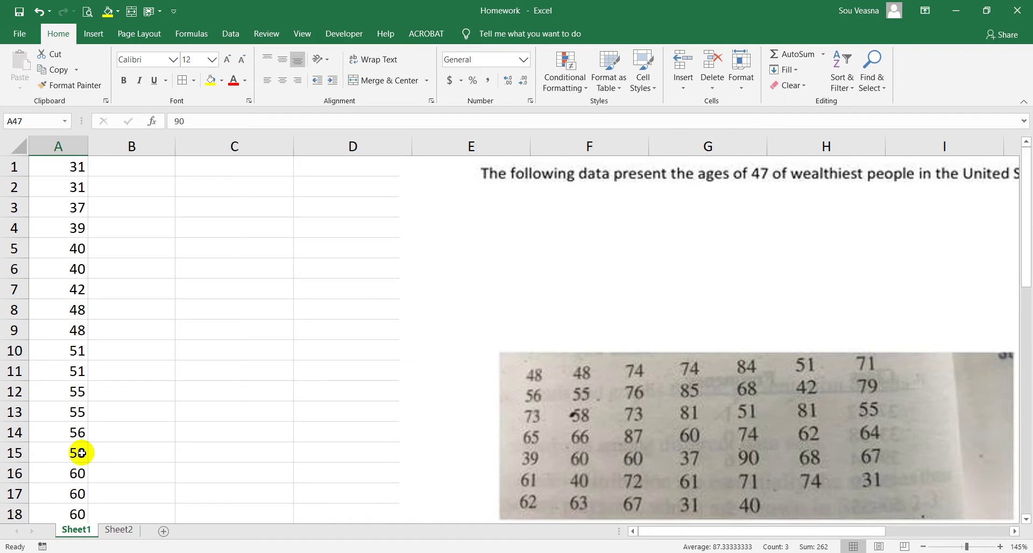
click(15, 167)
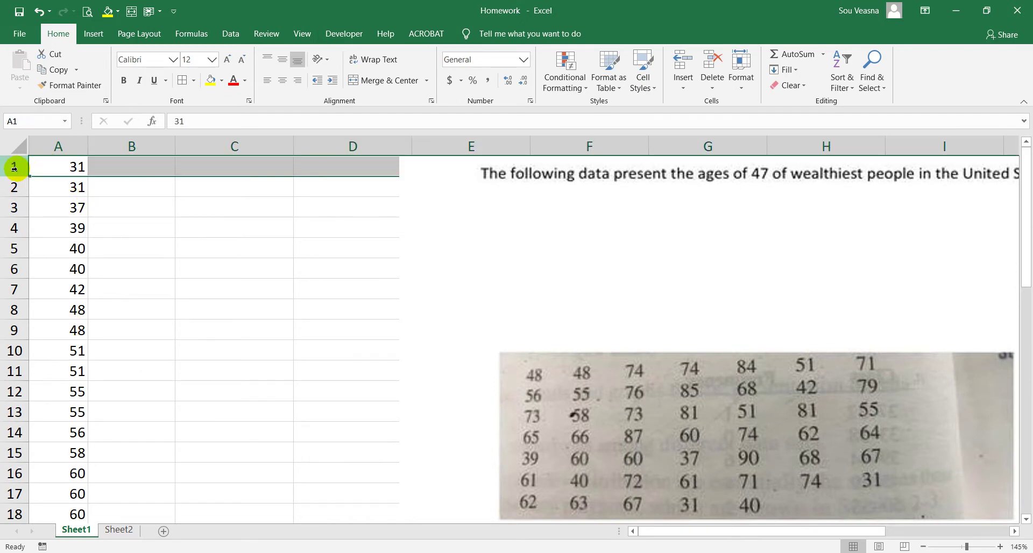
right_click(15, 166)
click(50, 264)
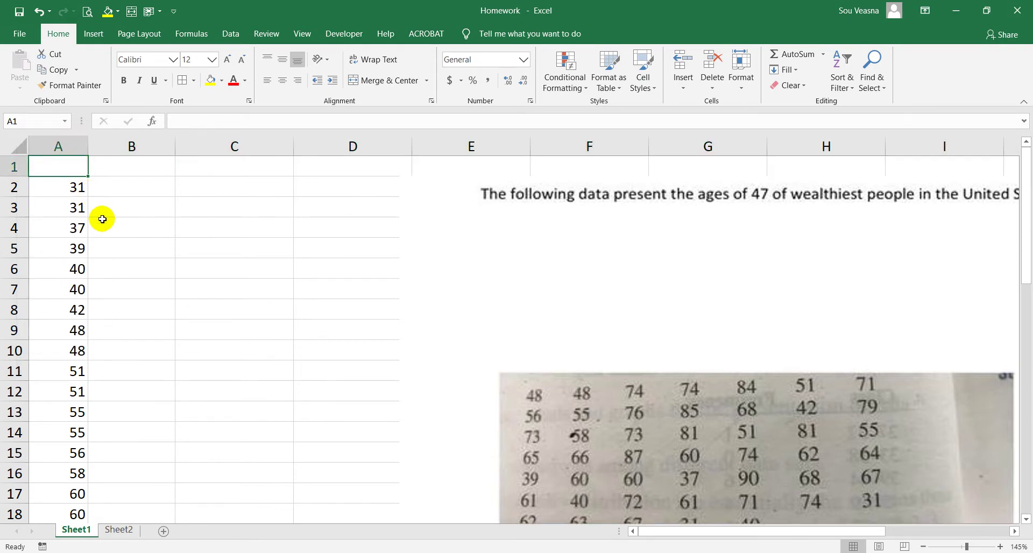
text(Age)
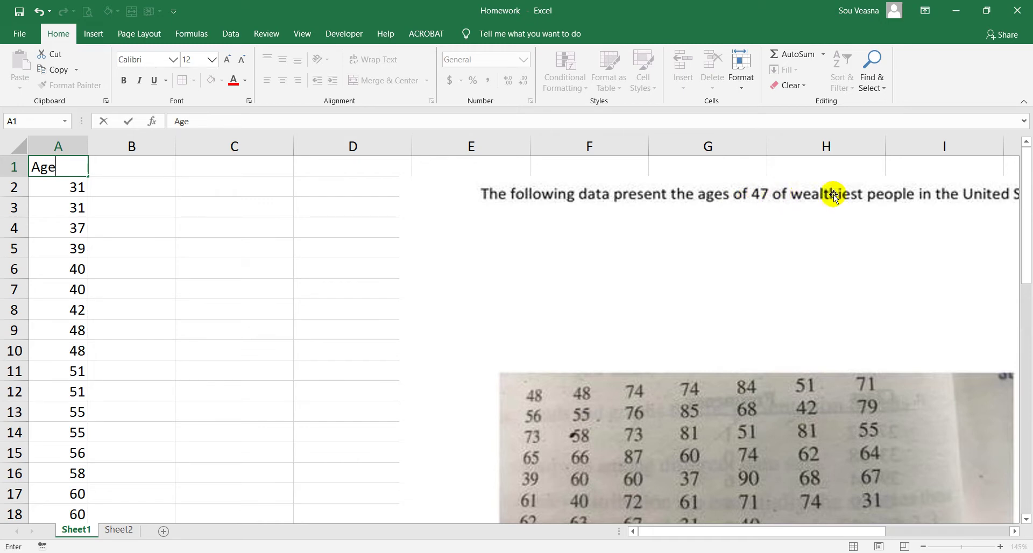
click(169, 201)
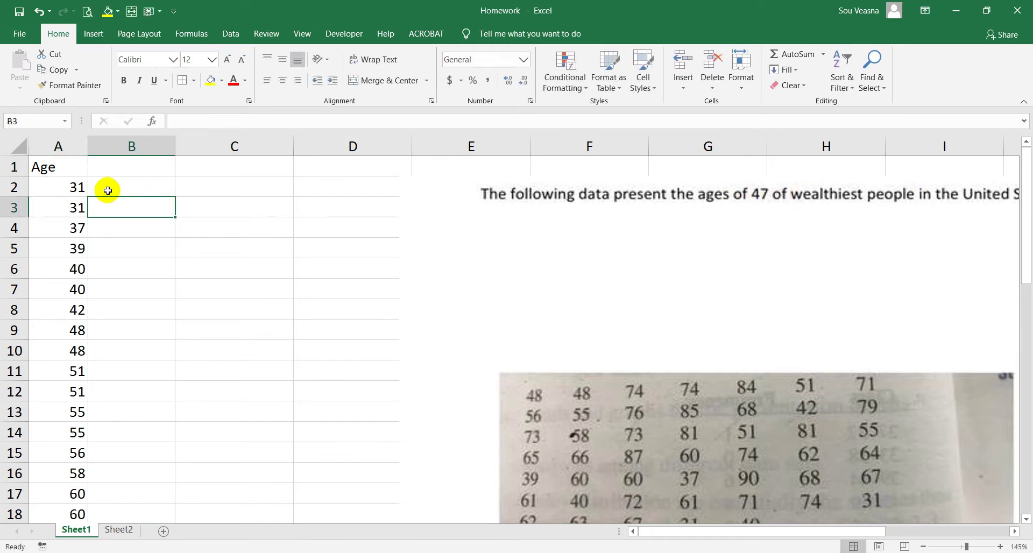
Step: Center the Age heading and all the values in column A horizontally
click(72, 168)
click(280, 86)
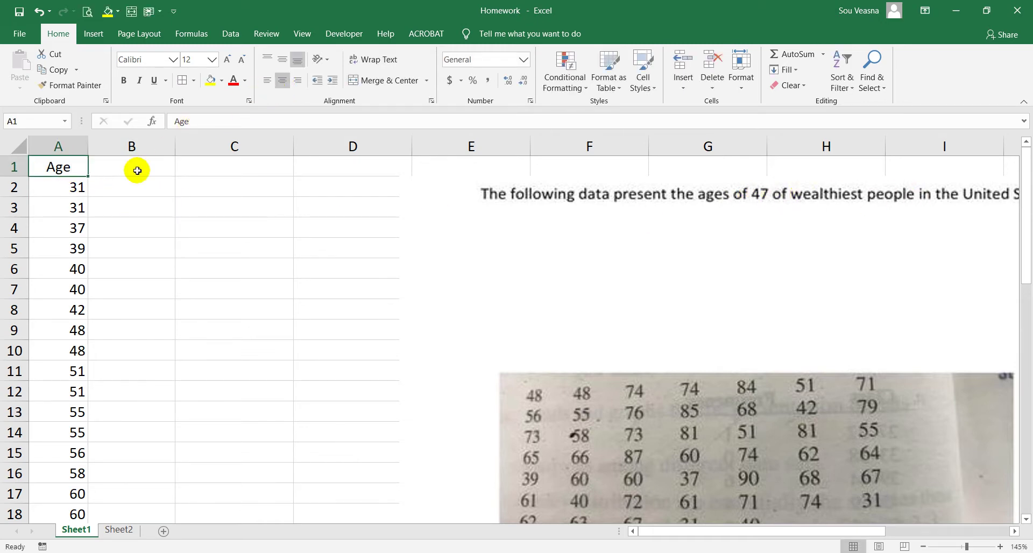
click(56, 148)
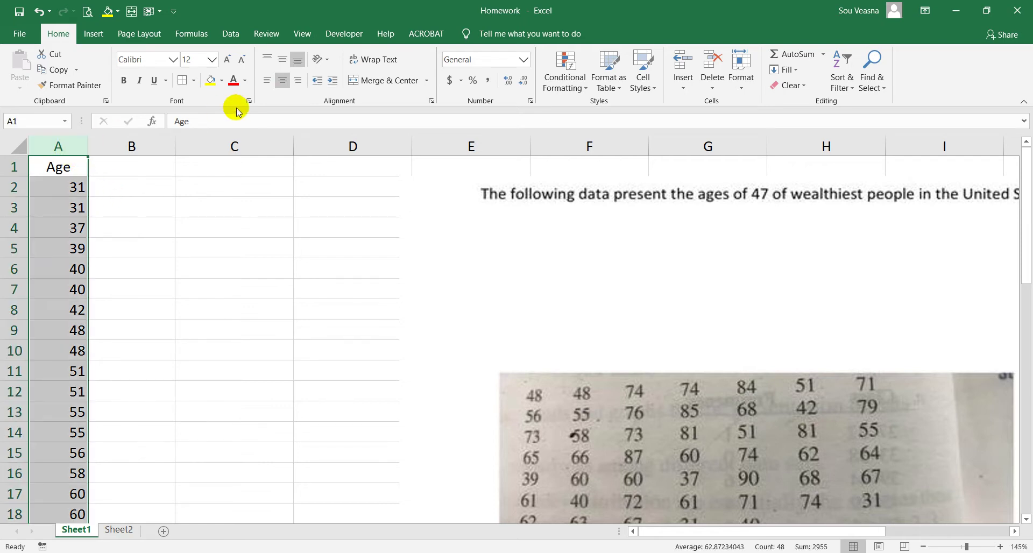
click(283, 64)
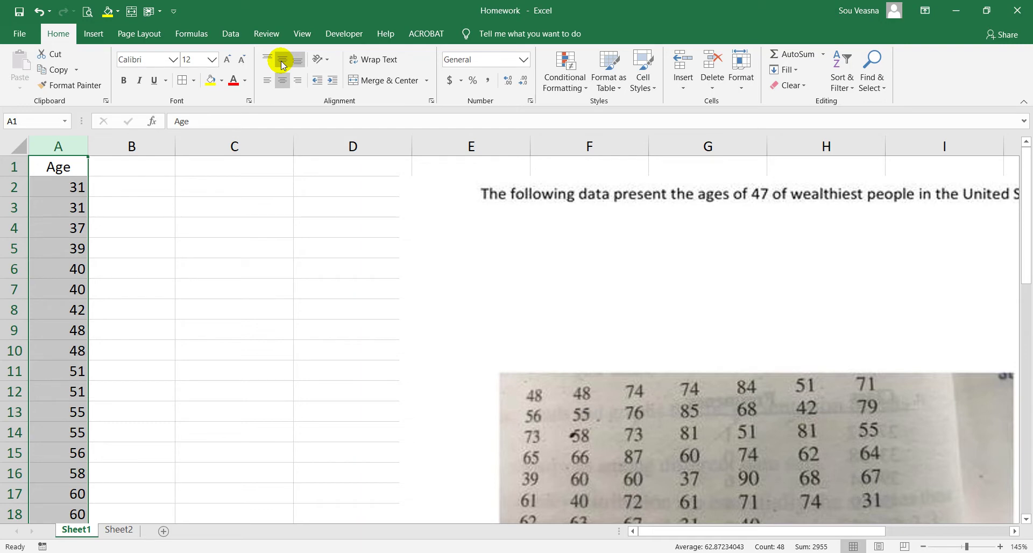
click(281, 79)
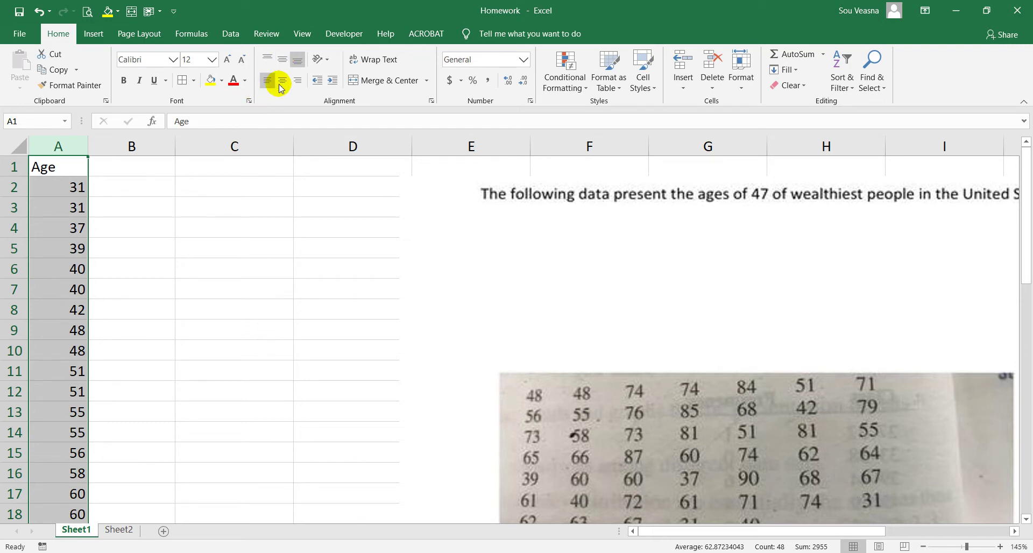
click(281, 81)
click(181, 194)
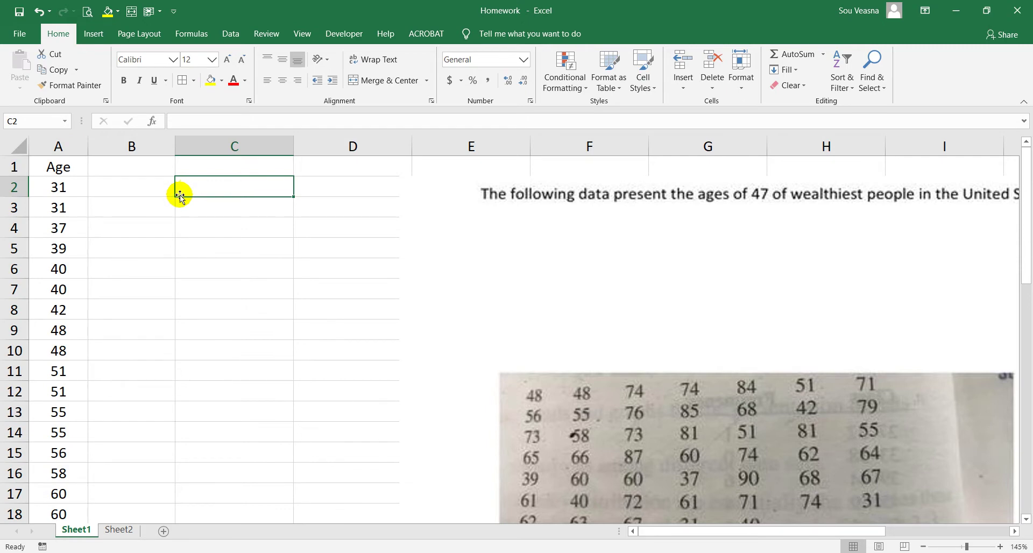
Step: Check the first and last ages in column A, and move the assignment picture sideways, farther from the data
click(68, 192)
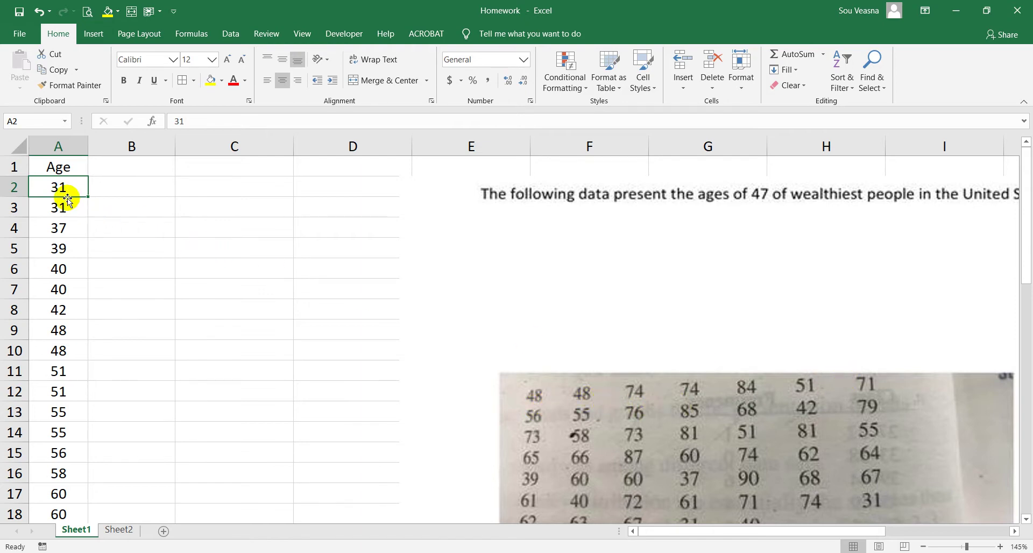
scroll(67, 324, down, 14)
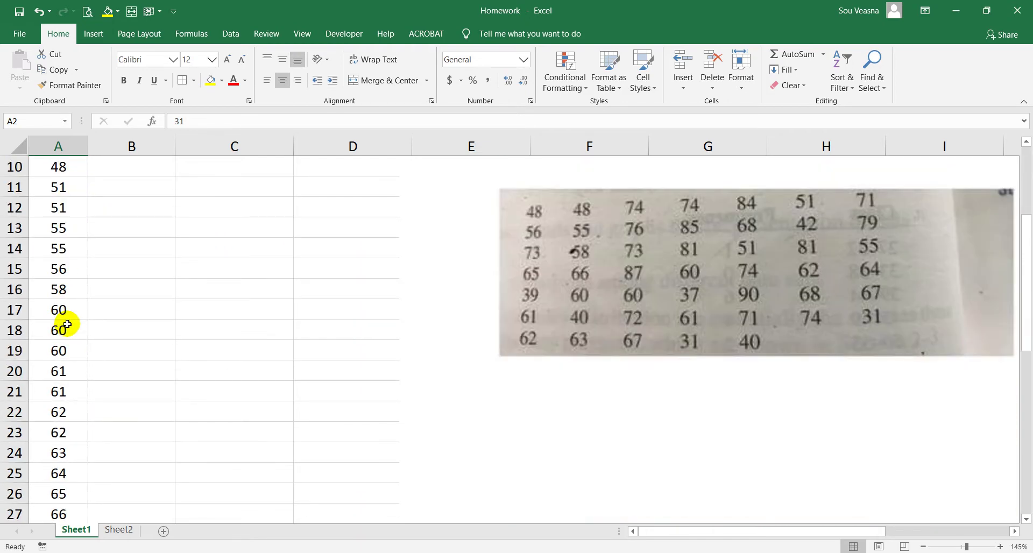
click(62, 268)
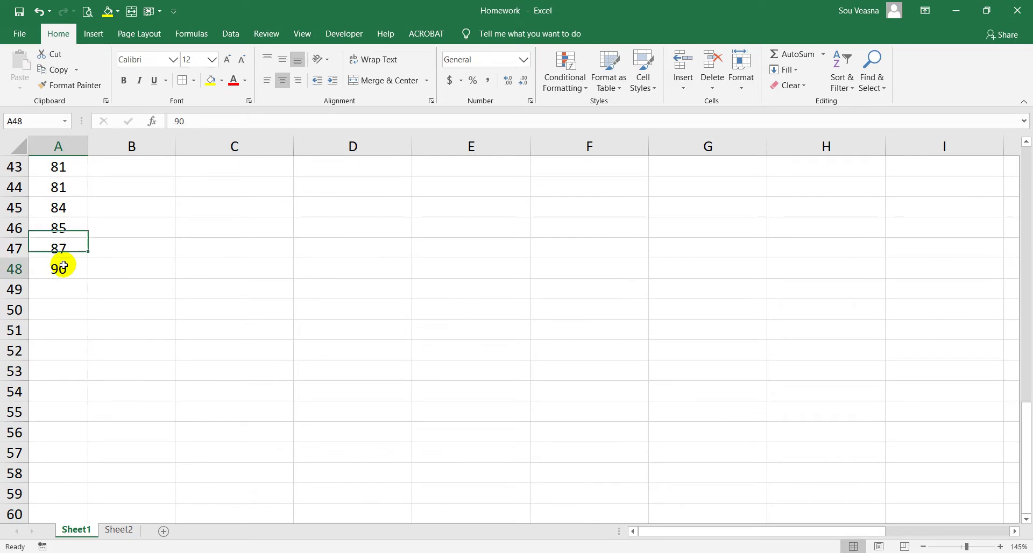
scroll(63, 267, up, 14)
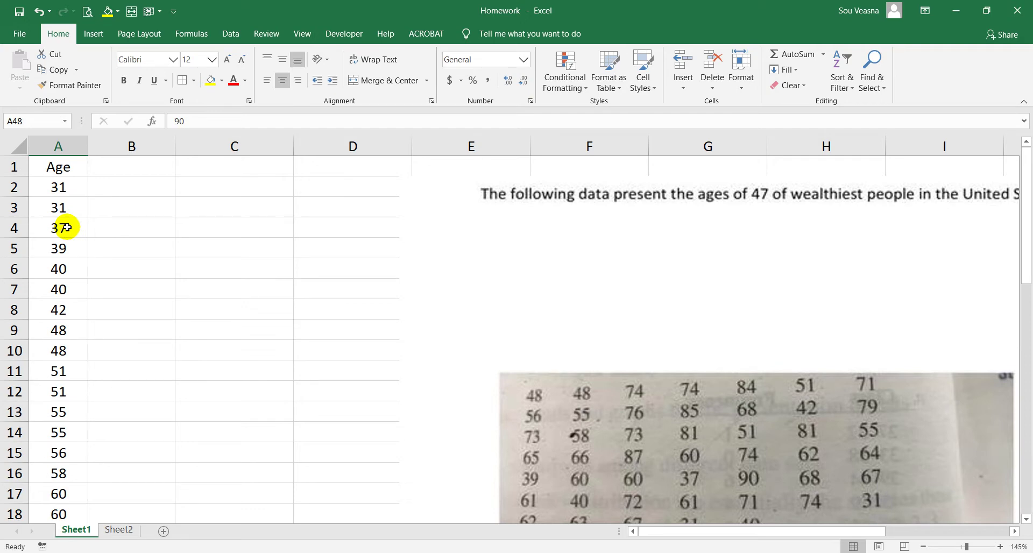
drag(491, 196, 556, 195)
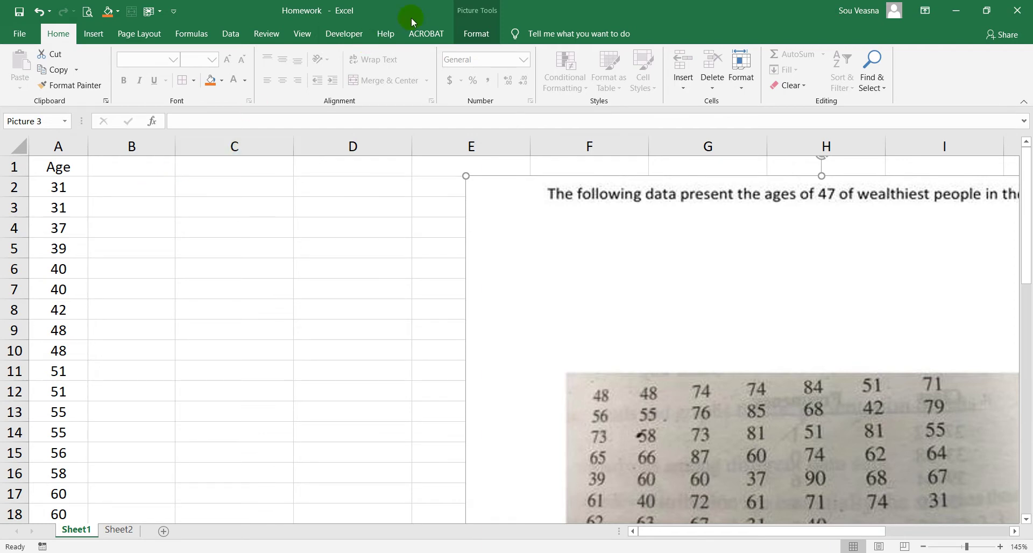
Step: Enable the Analysis ToolPak add-in through the Excel add-in options
click(232, 37)
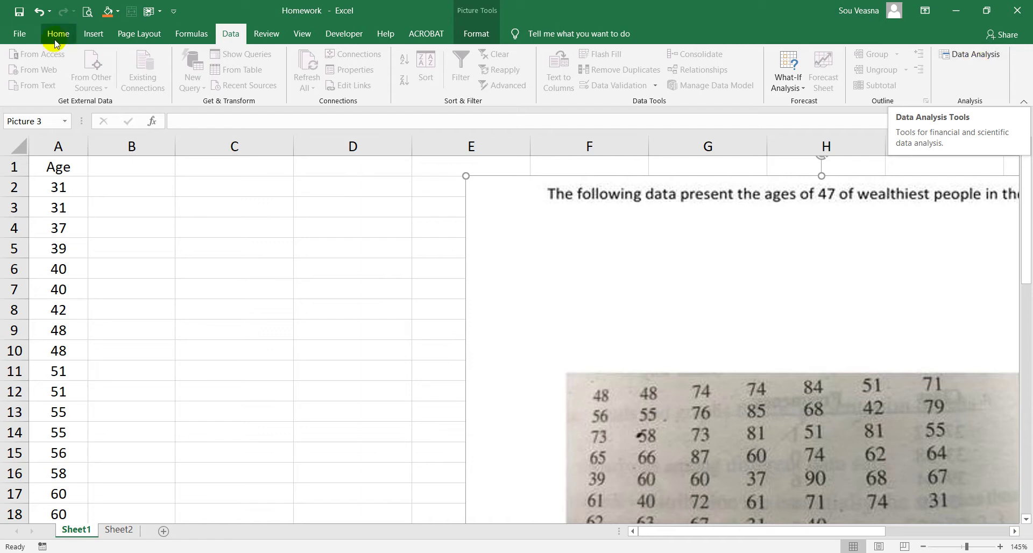
click(27, 33)
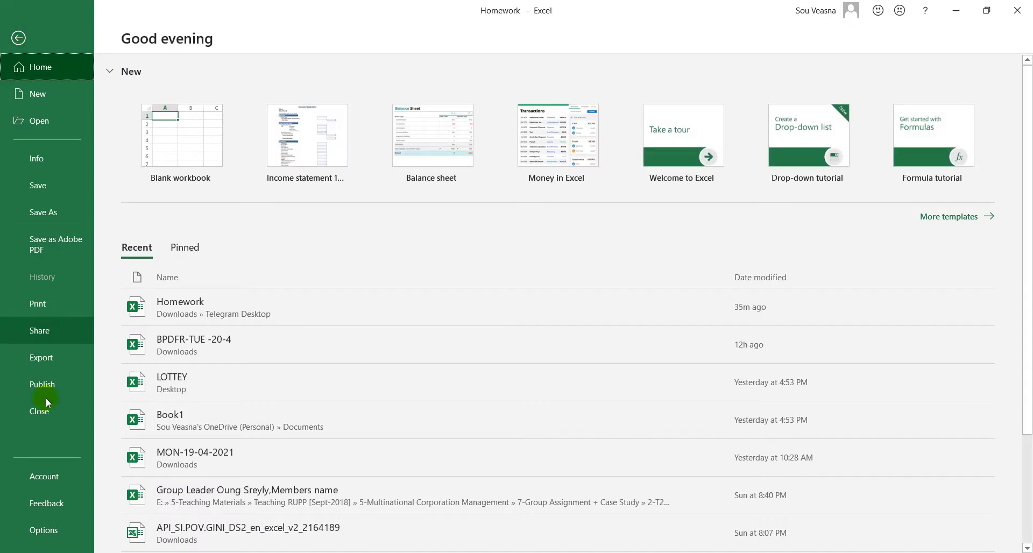
click(46, 531)
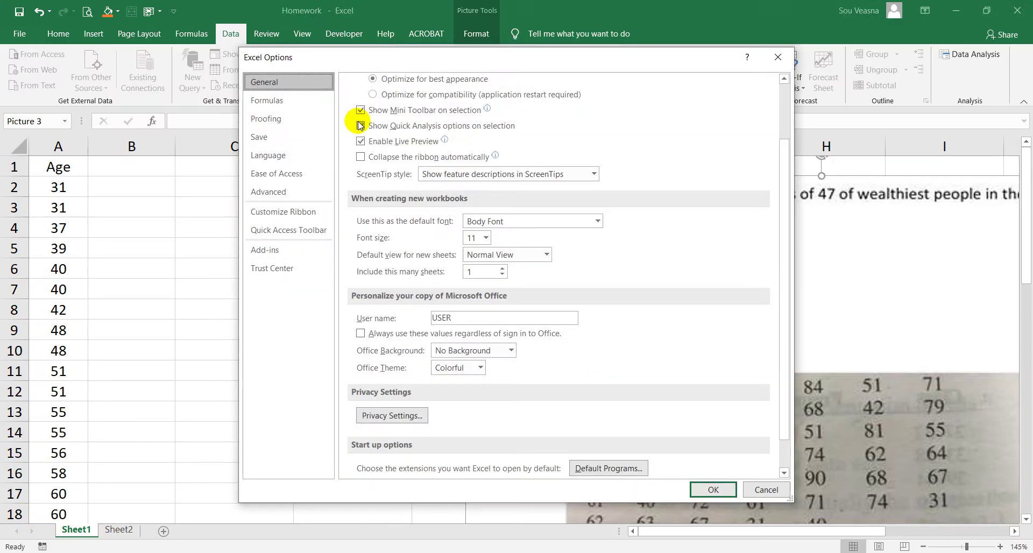
click(282, 194)
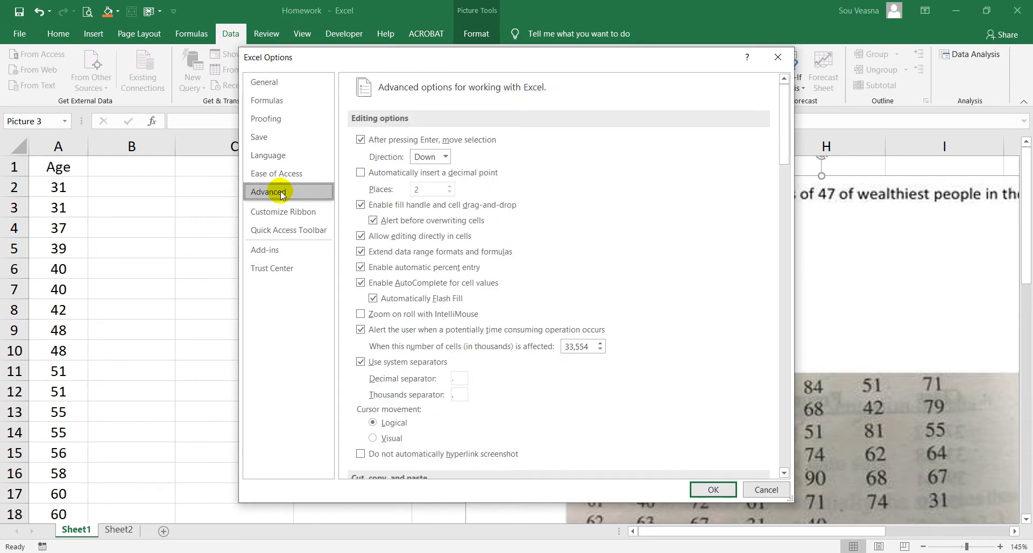
click(297, 253)
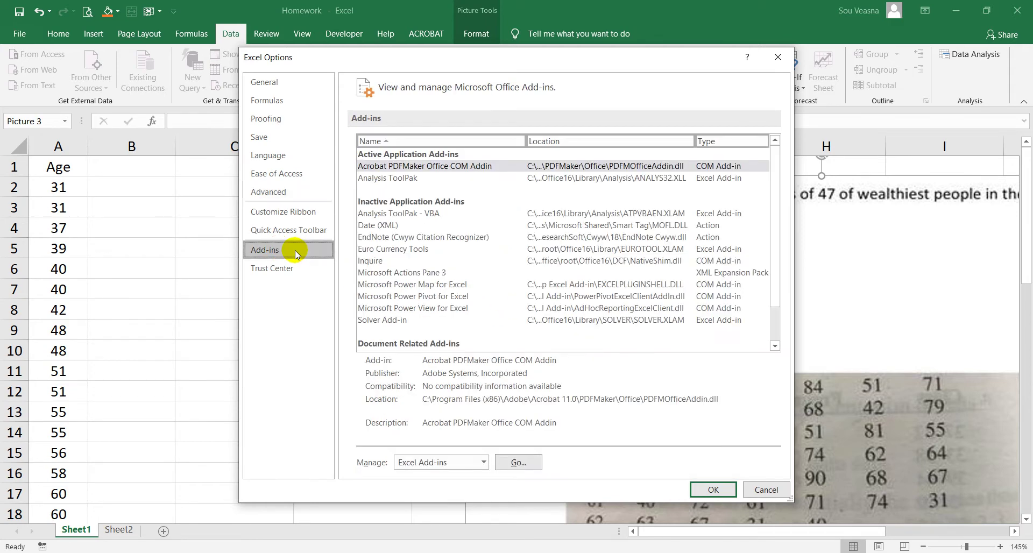
click(508, 462)
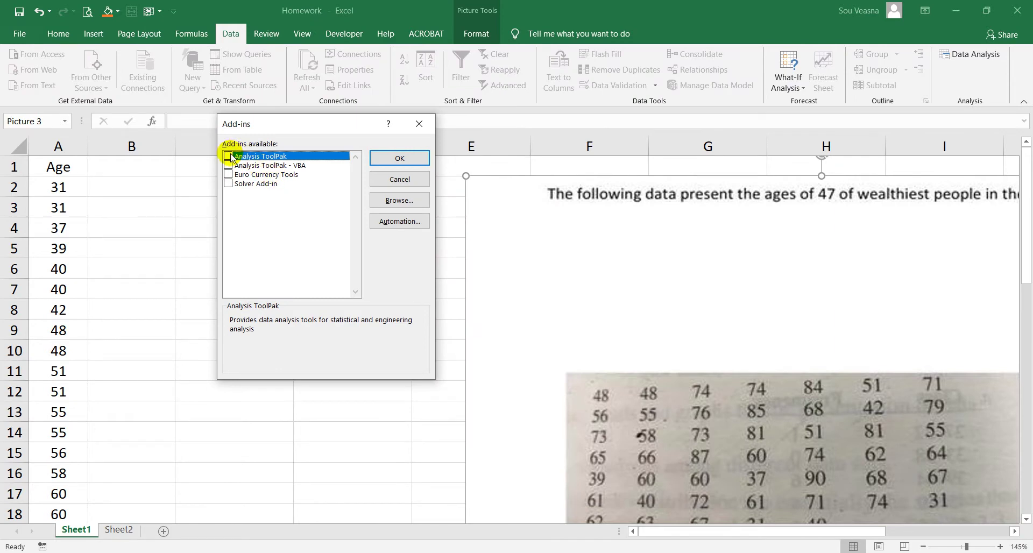
click(379, 166)
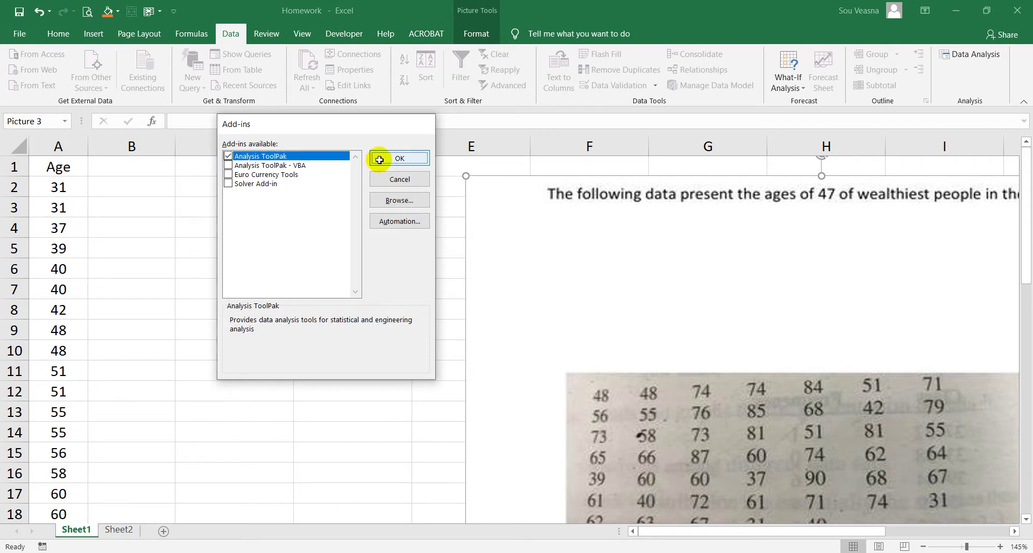
Step: Start a Descriptive Statistics analysis and set its input range to the ages in A2:A48
click(981, 55)
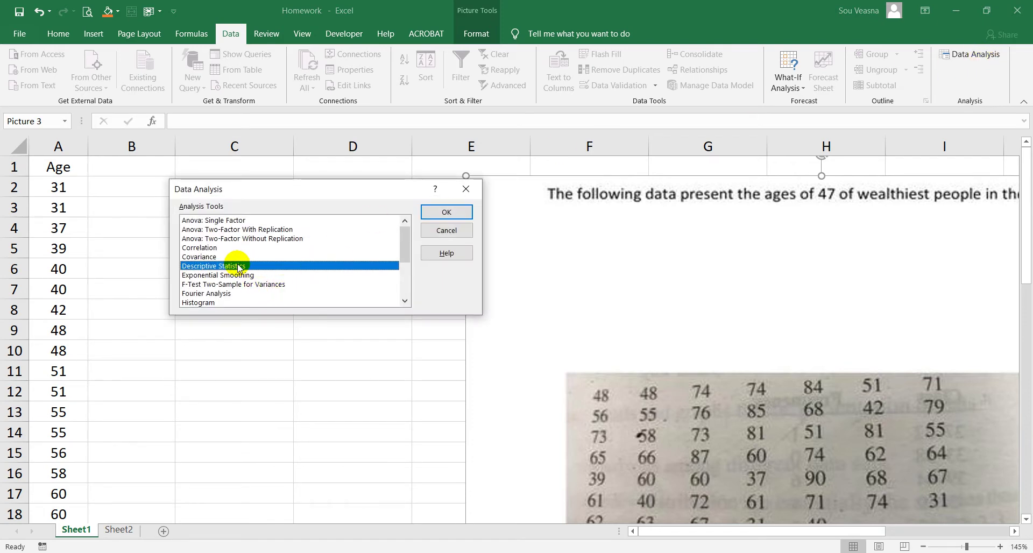
click(432, 214)
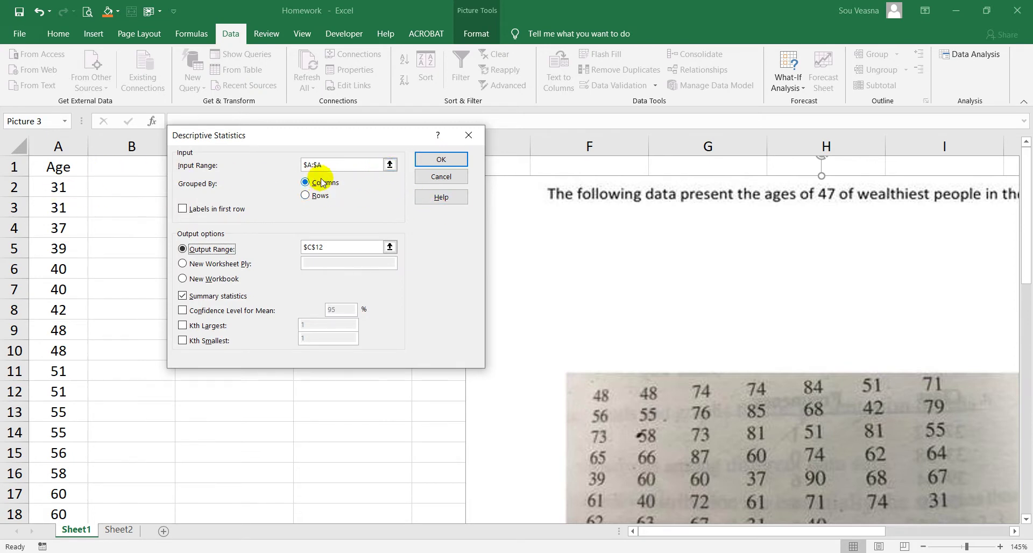
click(390, 167)
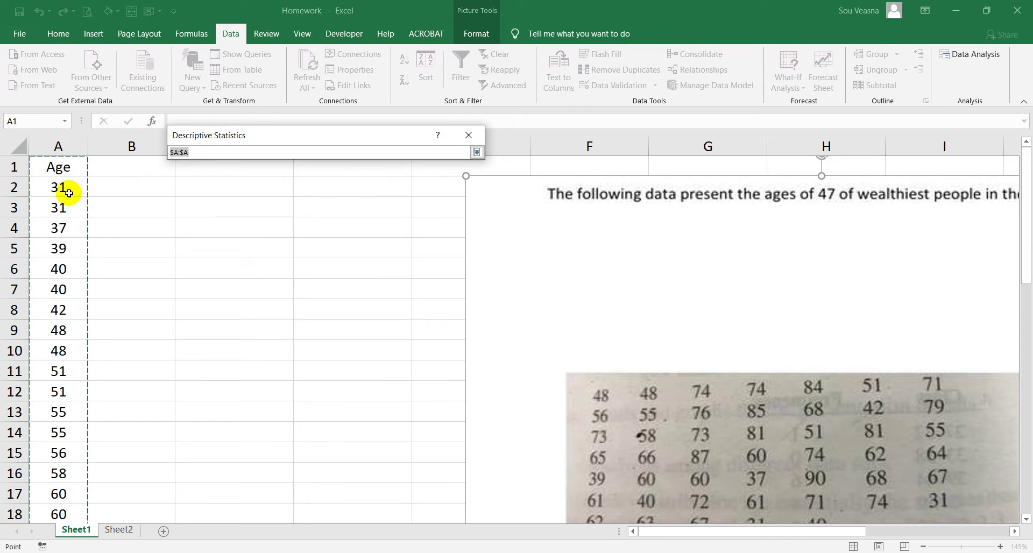
drag(69, 194, 69, 289)
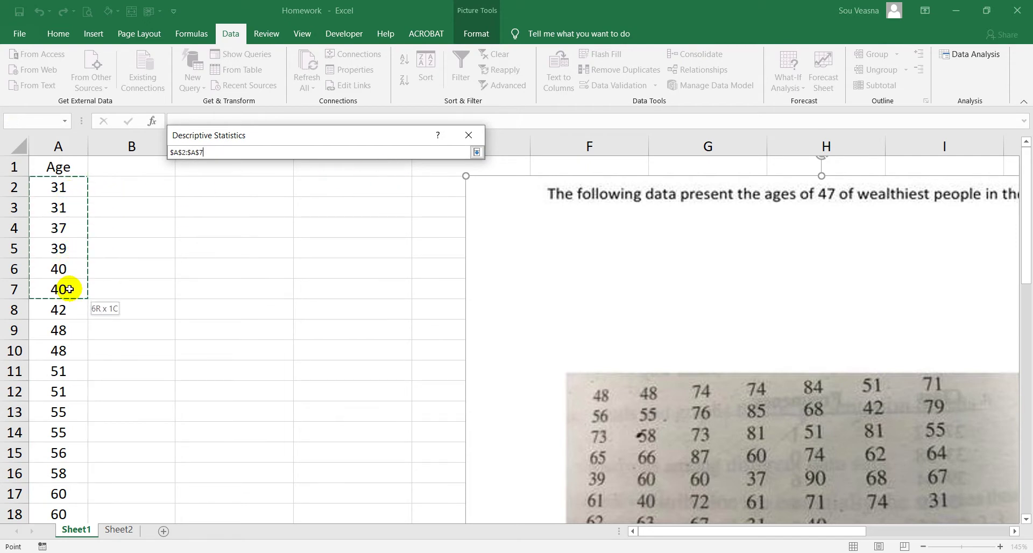
scroll(69, 289, down, 13)
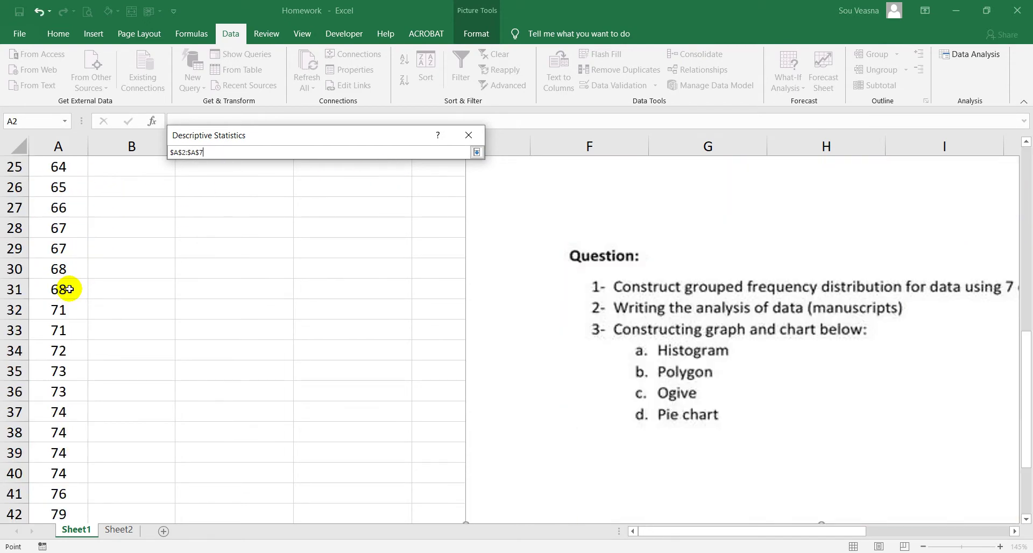
shift+click(67, 332)
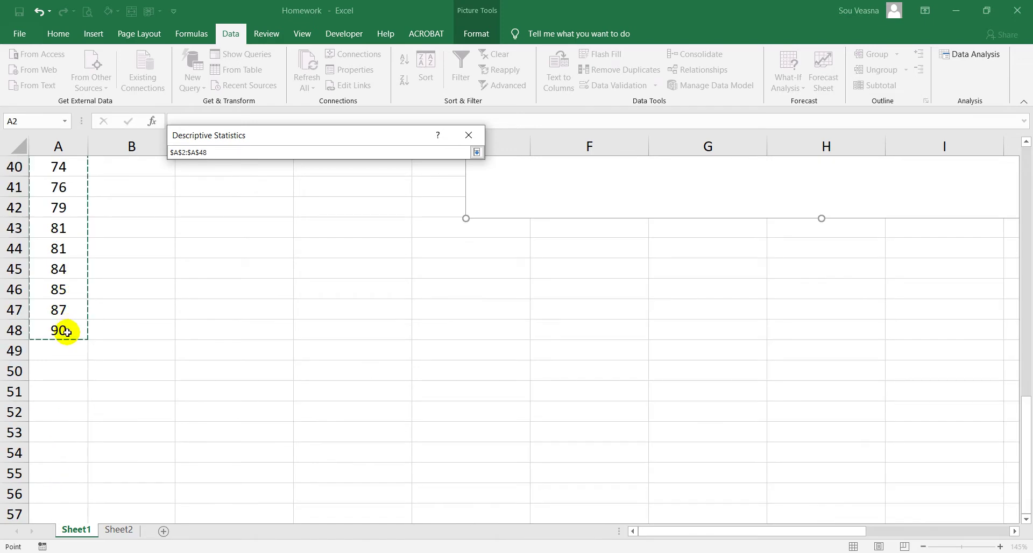
key(Return)
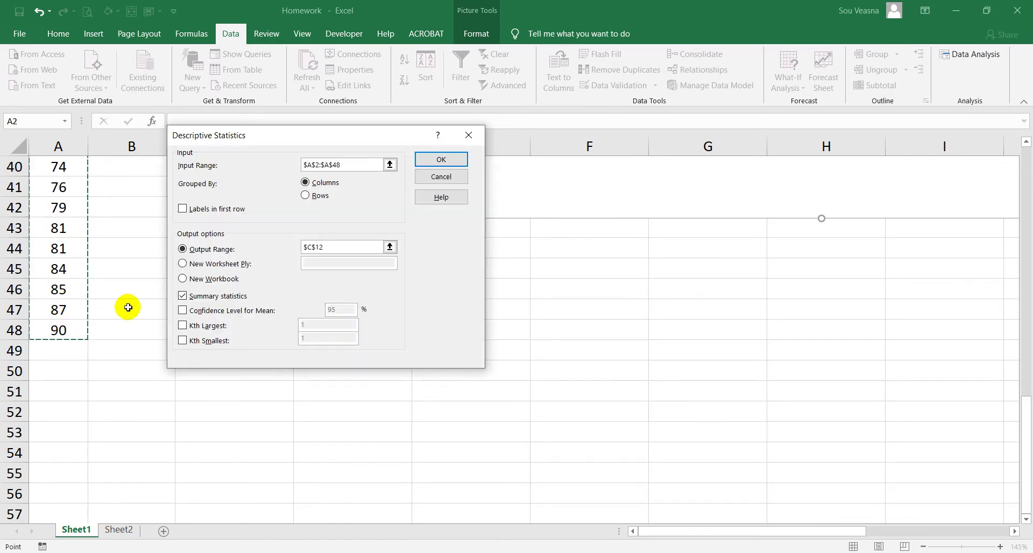
Step: Set the output range to cell C2 and generate the summary statistics for the ages
click(390, 248)
scroll(181, 250, up, 4)
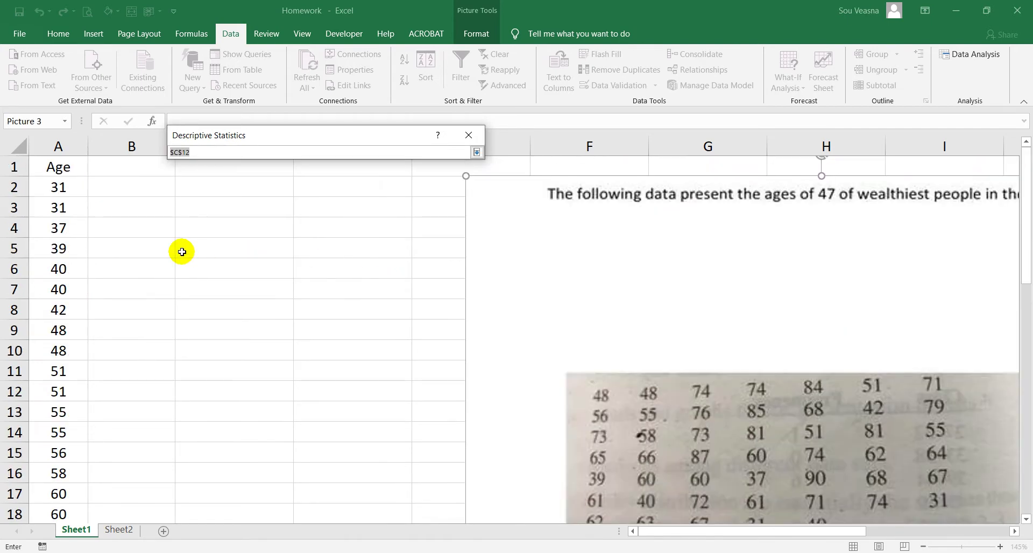
click(196, 188)
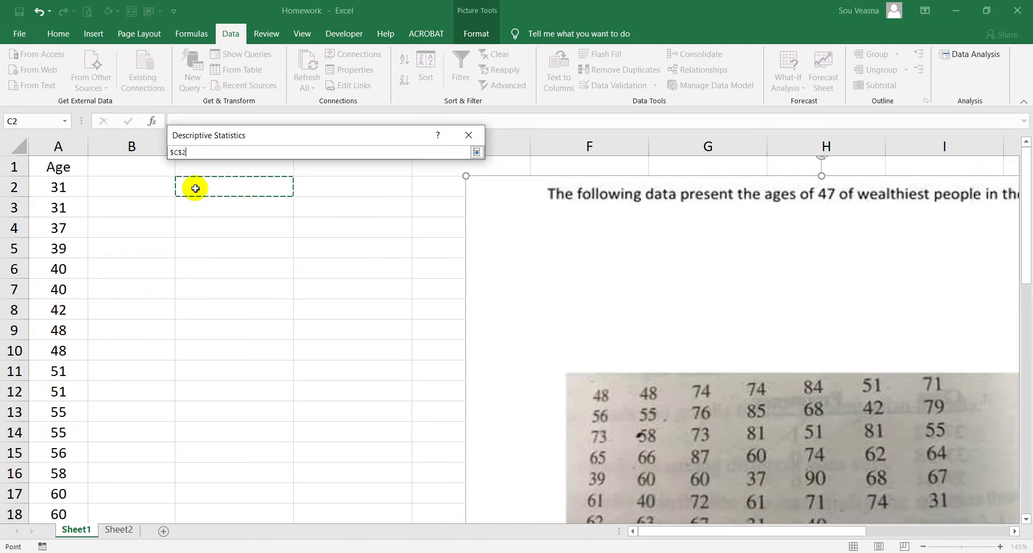
key(Return)
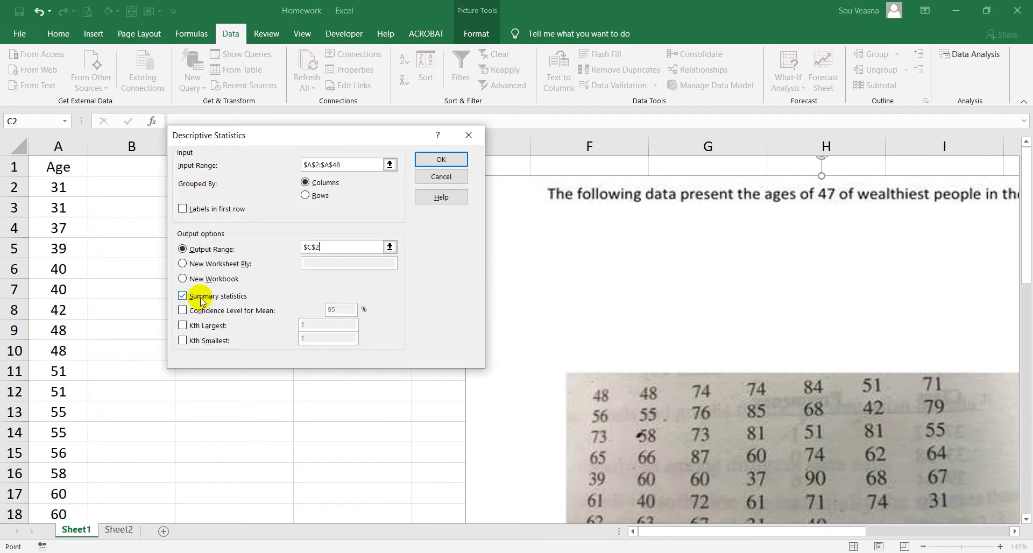
click(423, 159)
click(468, 243)
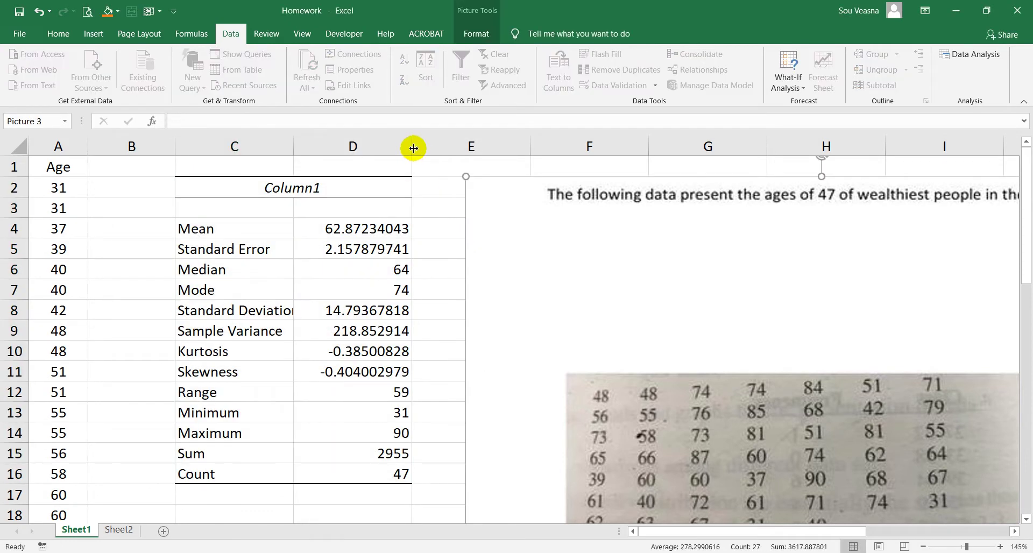
Step: Make room beside the summary statistics by widening column D, narrowing column E, and moving the assignment picture farther away
drag(413, 147, 423, 148)
drag(486, 201, 882, 188)
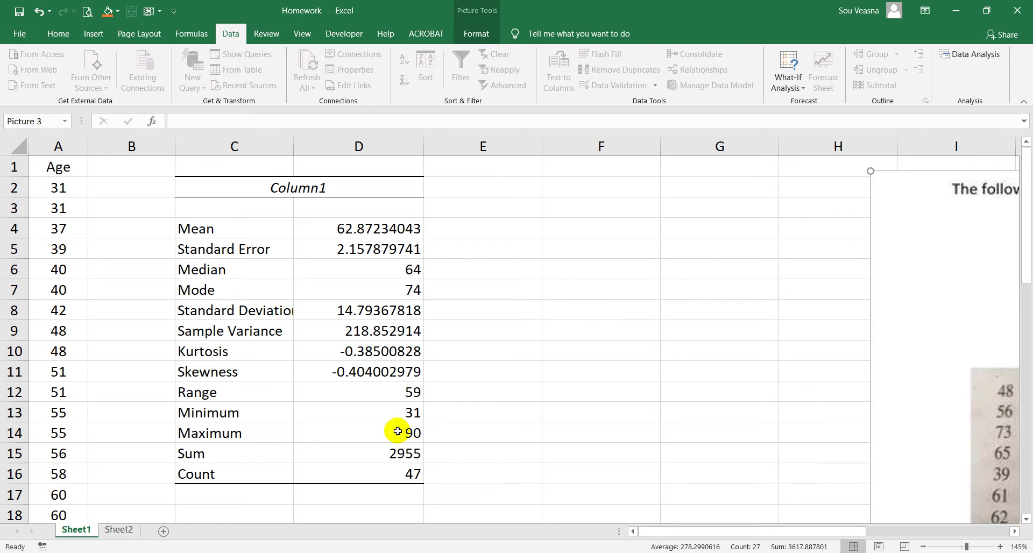
drag(321, 417, 326, 431)
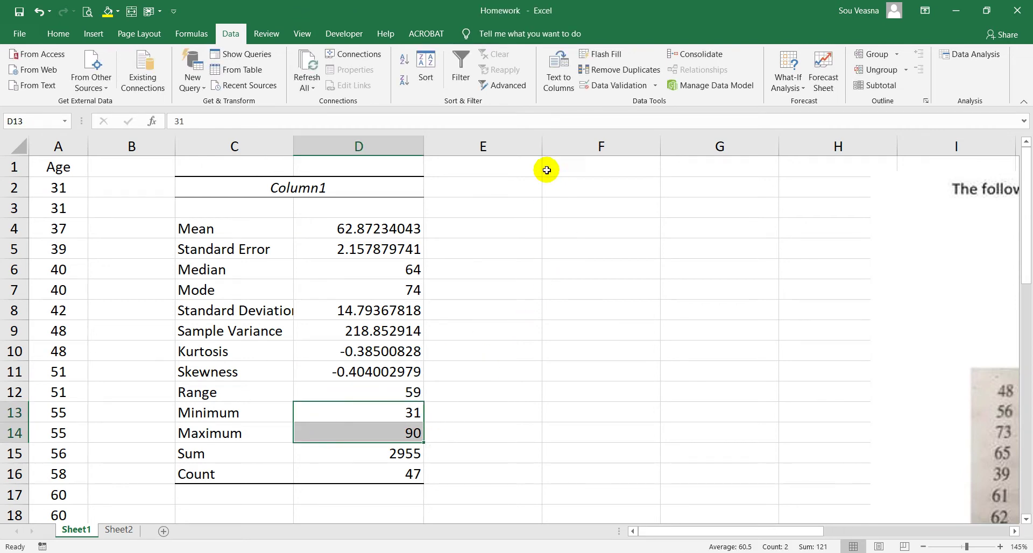
drag(542, 154, 507, 154)
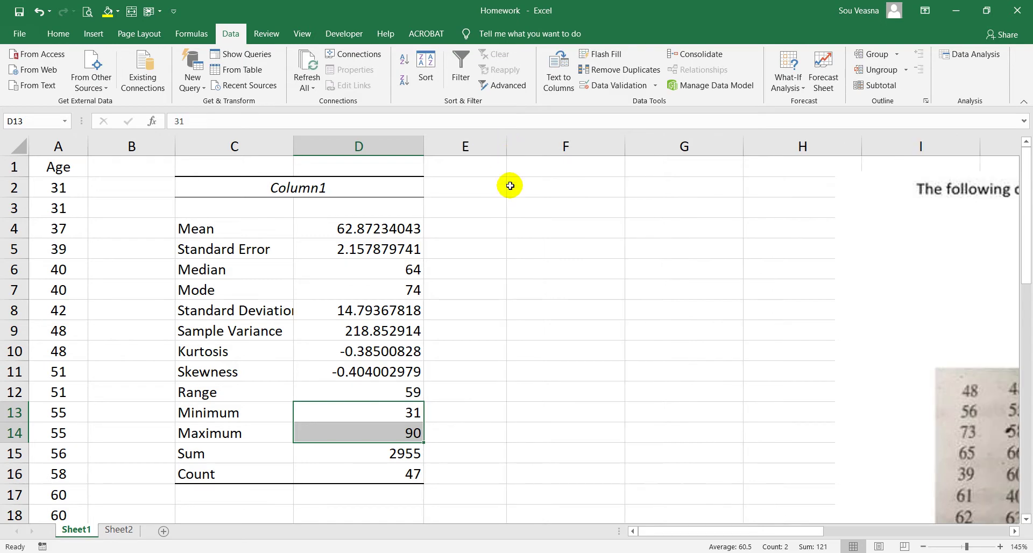
Step: Enter the note "Range= Max-Min" in cell F6 and the label "Range" in F7
click(538, 266)
text(Ra)
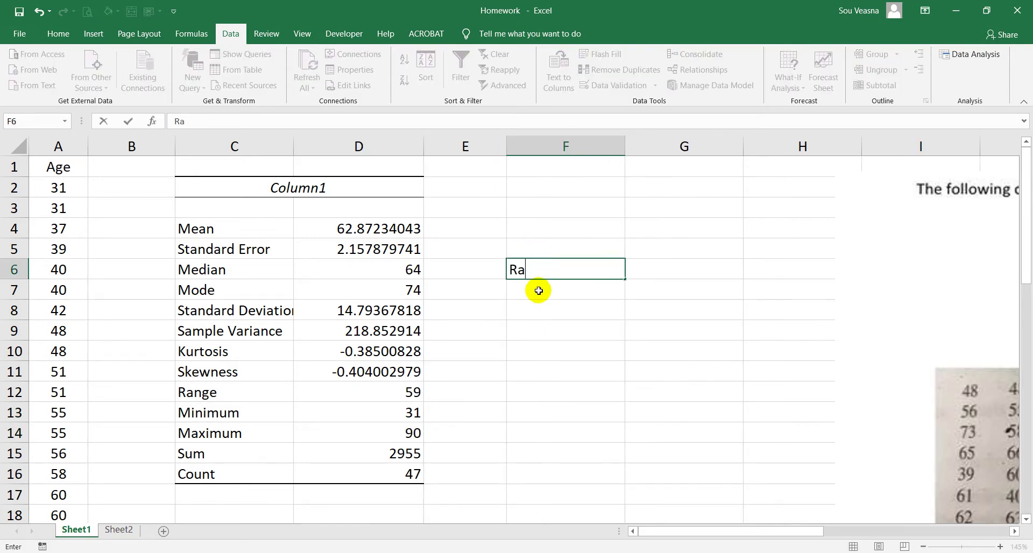
text(nge= Max-)
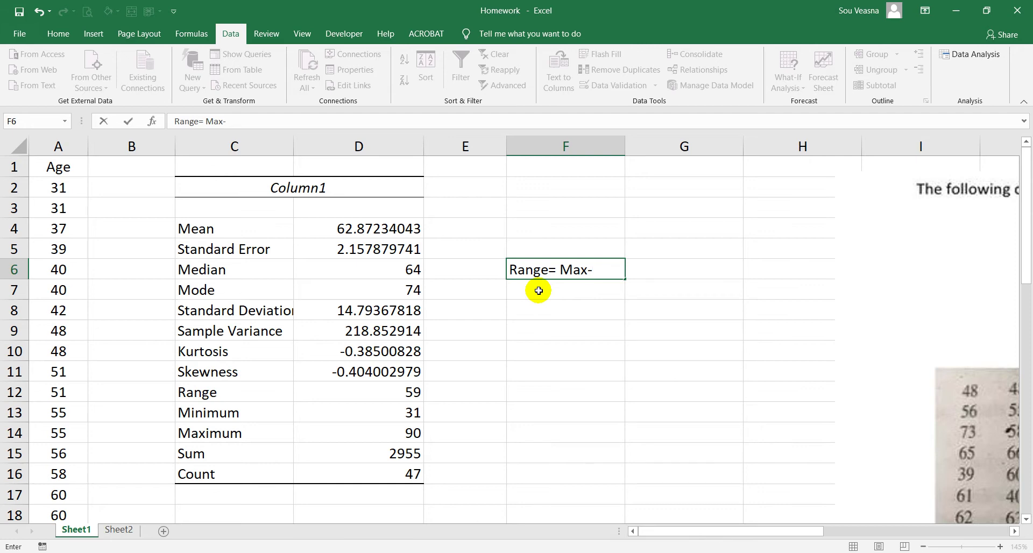
text(Min)
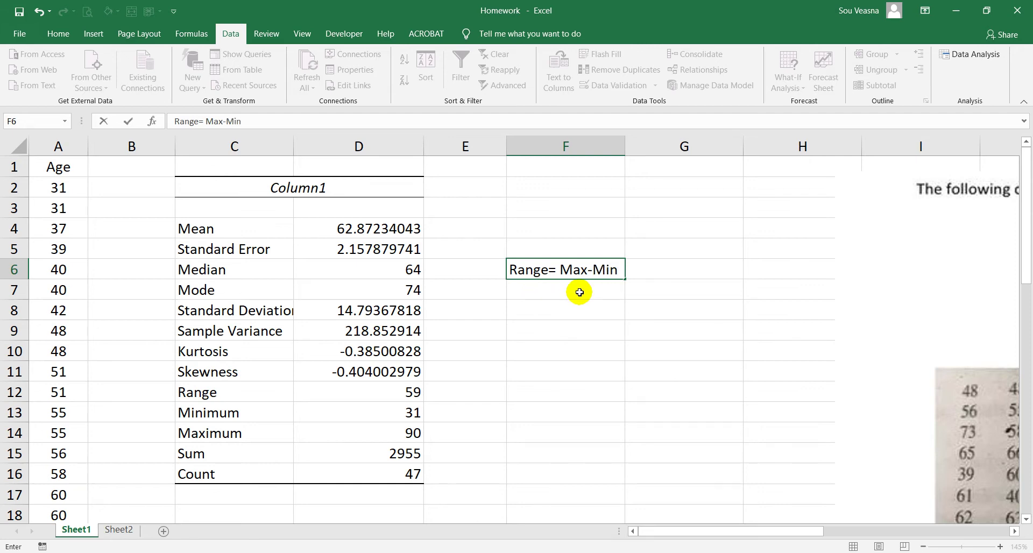
click(614, 291)
text(Ran)
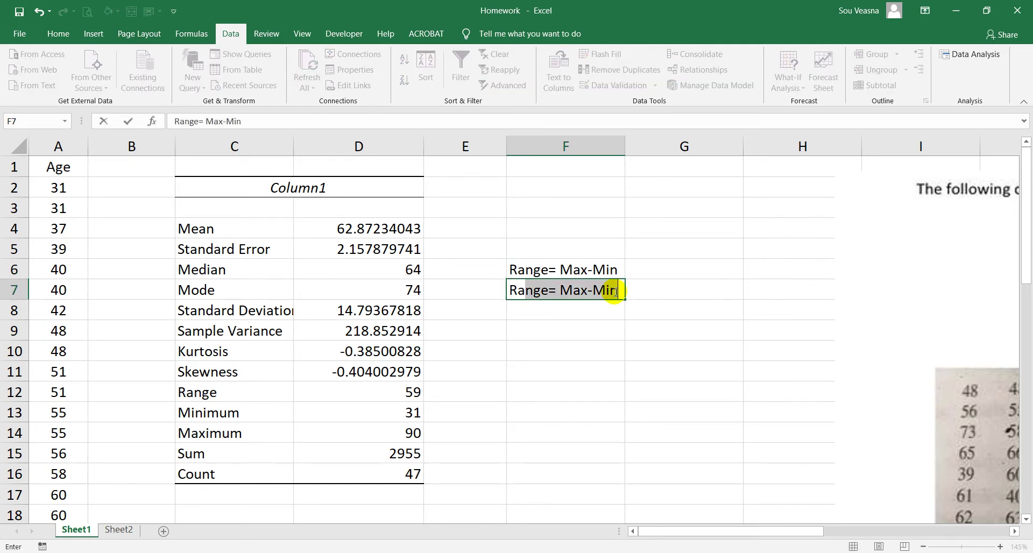
text(ge)
key(BackSpace)
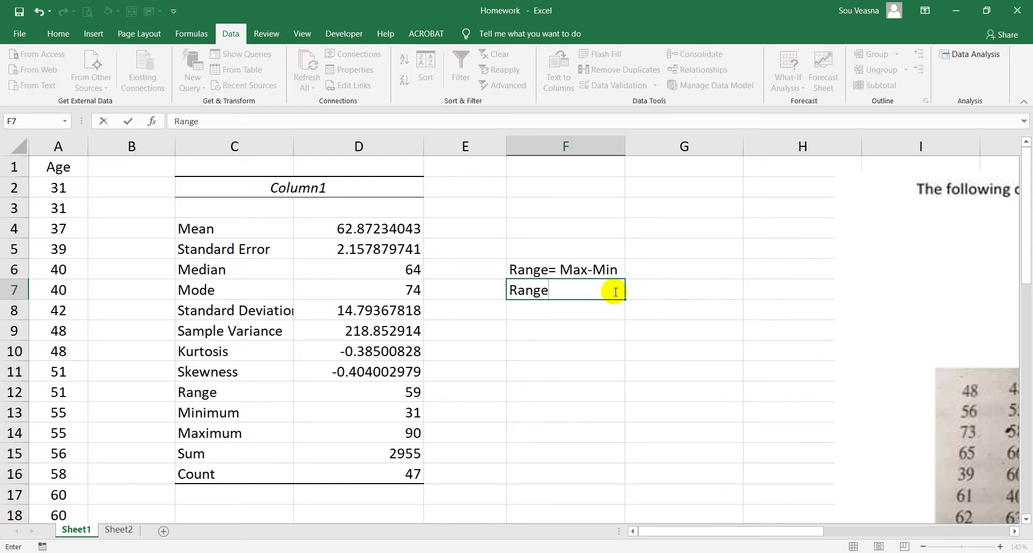
Step: Calculate the range in G7 with the formula =D14-D13, and narrow column G
click(639, 286)
text(=)
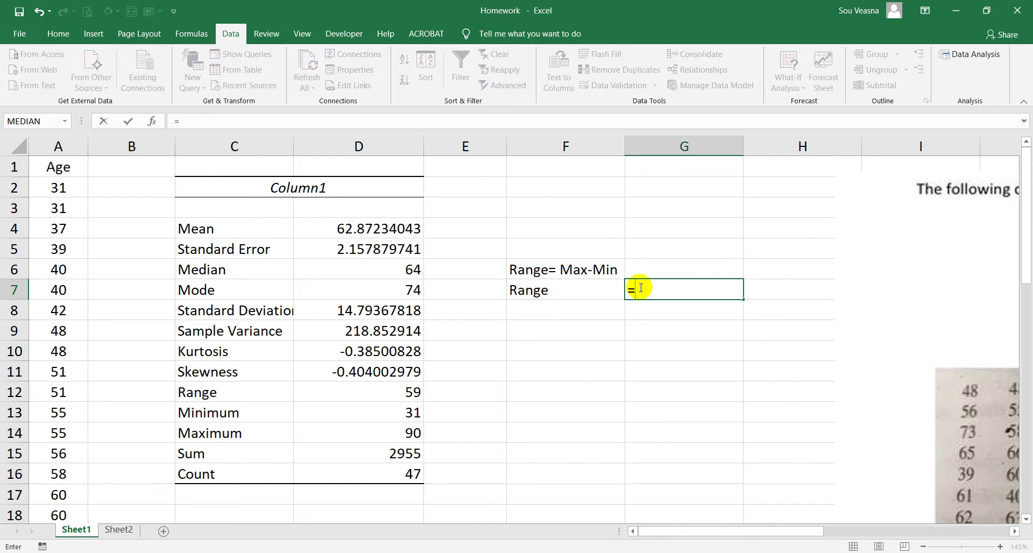
click(409, 432)
text(-)
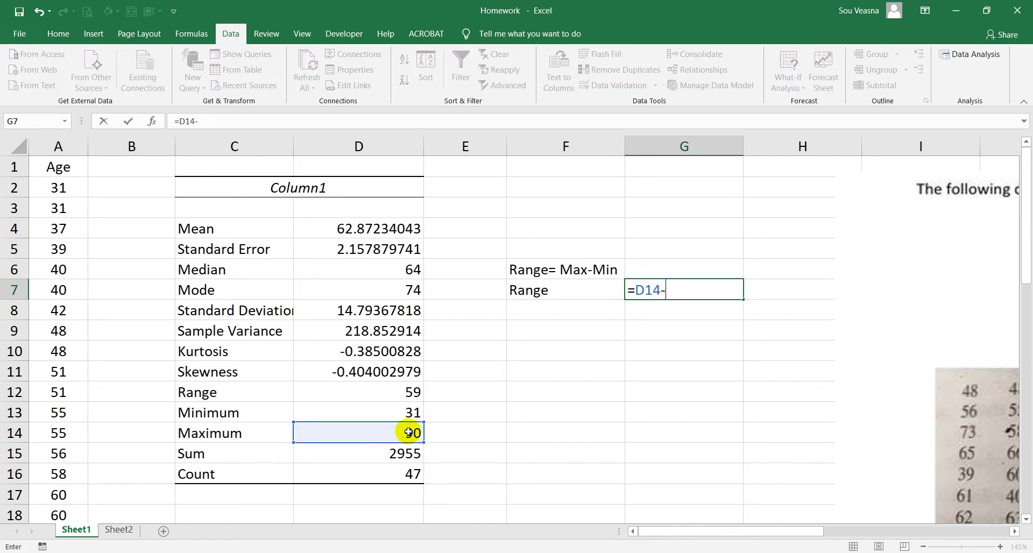
click(412, 412)
key(Return)
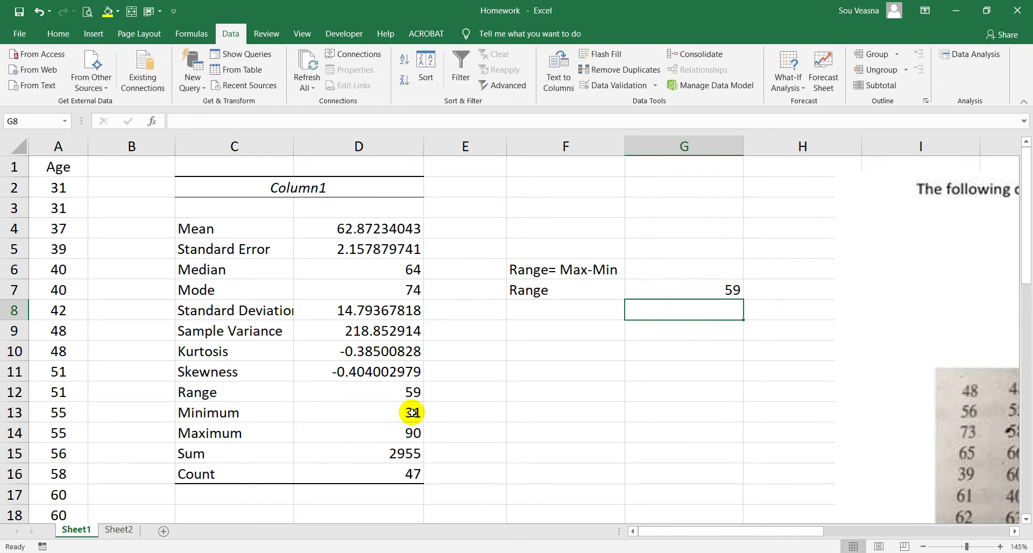
drag(743, 149, 665, 144)
Step: Enter the label "Classes" in cell H8
click(597, 312)
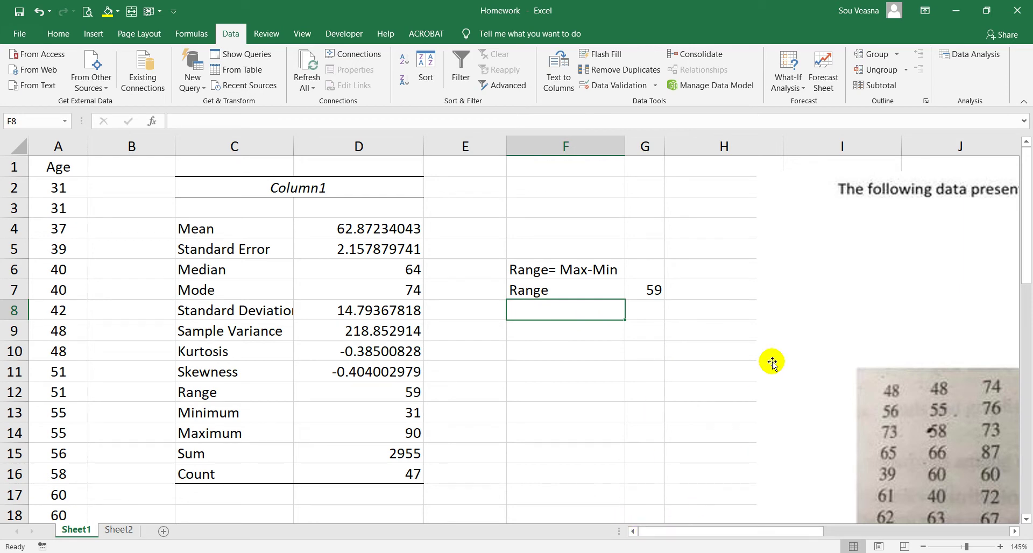
click(688, 311)
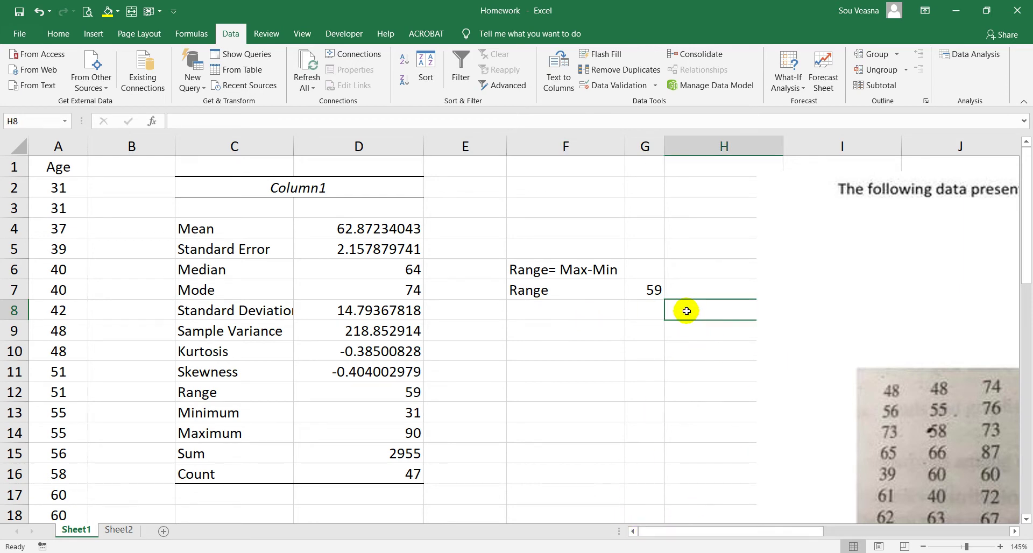
text(Classes)
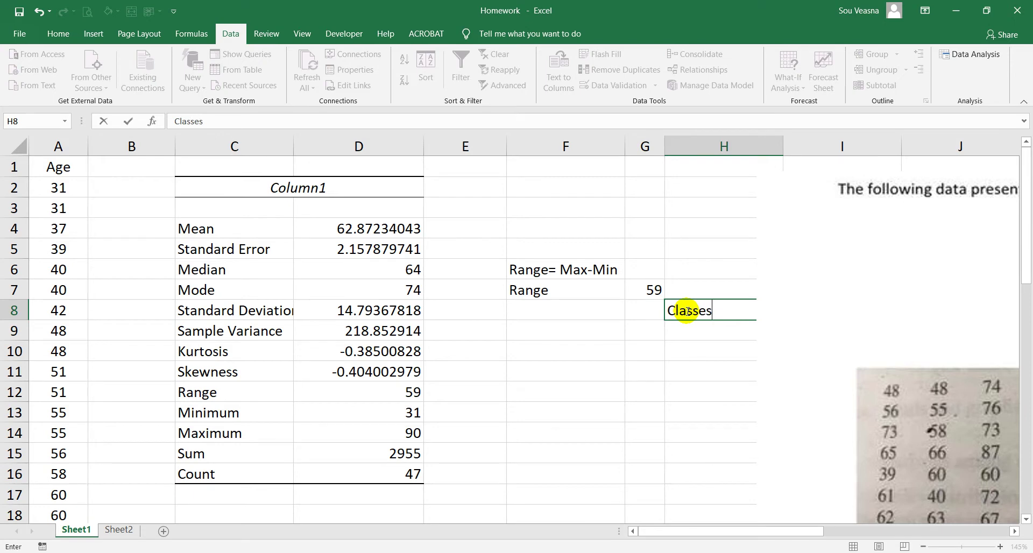
click(727, 351)
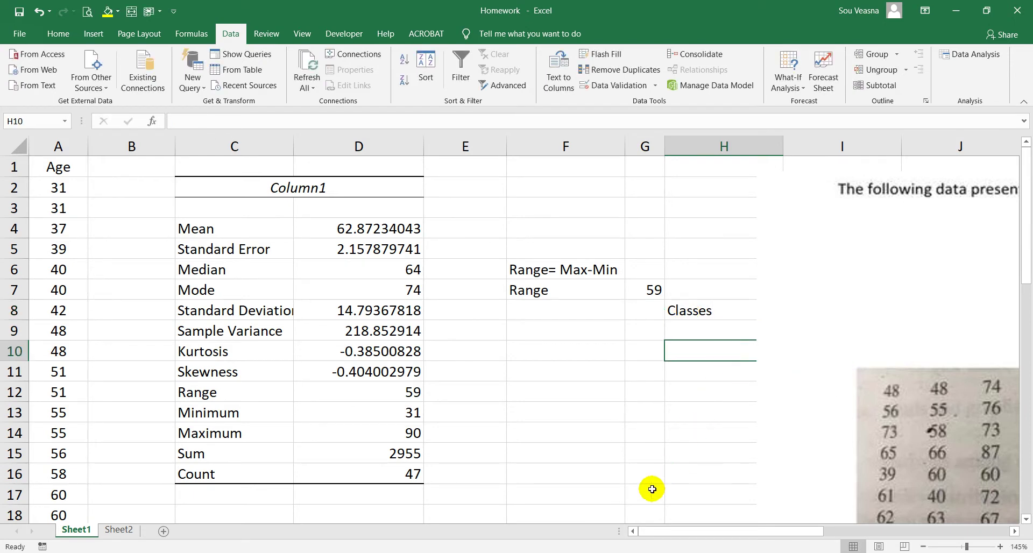
Step: Check the assignment's questions in the picture and enter 7 as the number of classes in G8
click(1014, 531)
click(1014, 531)
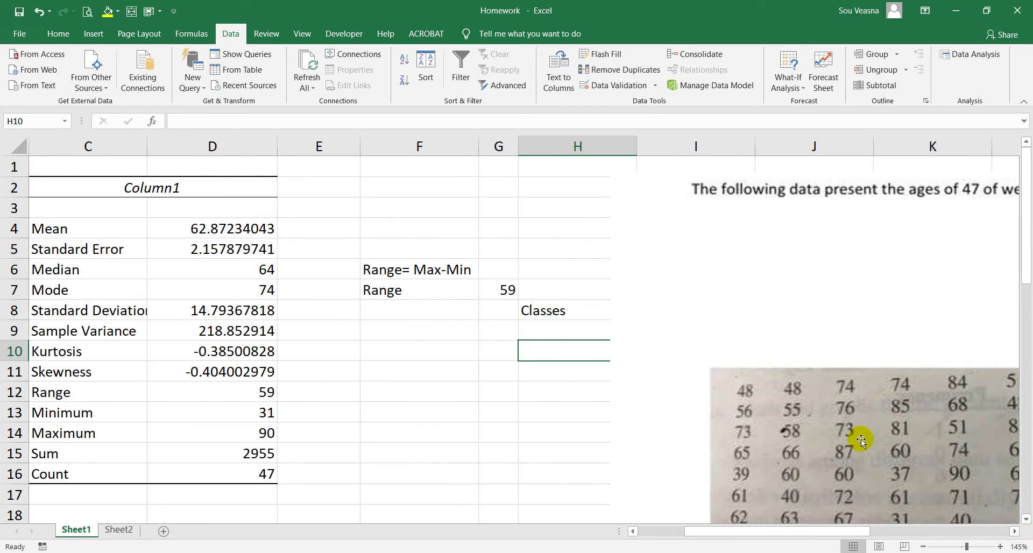
scroll(861, 439, down, 4)
scroll(860, 439, down, 2)
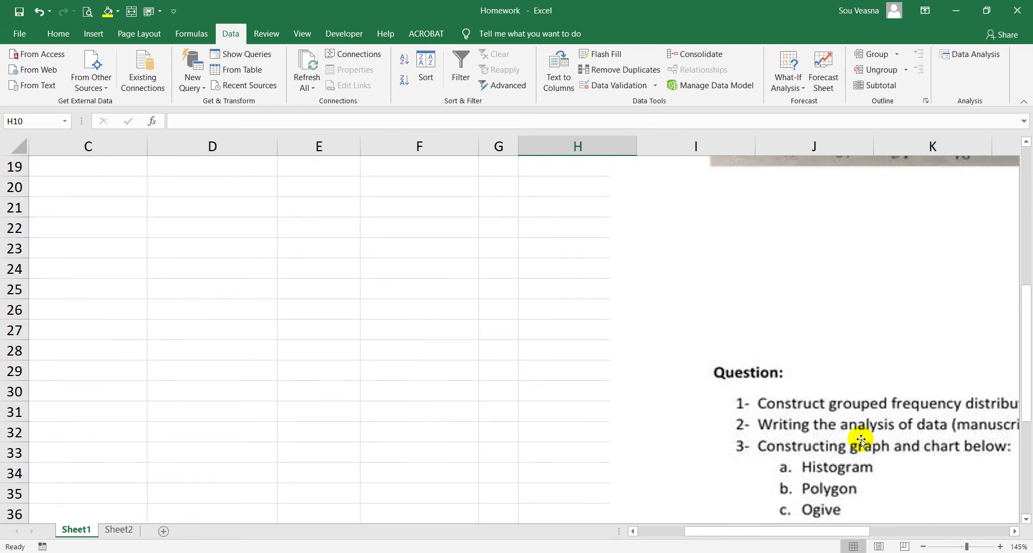
drag(703, 534, 637, 516)
scroll(590, 408, up, 5)
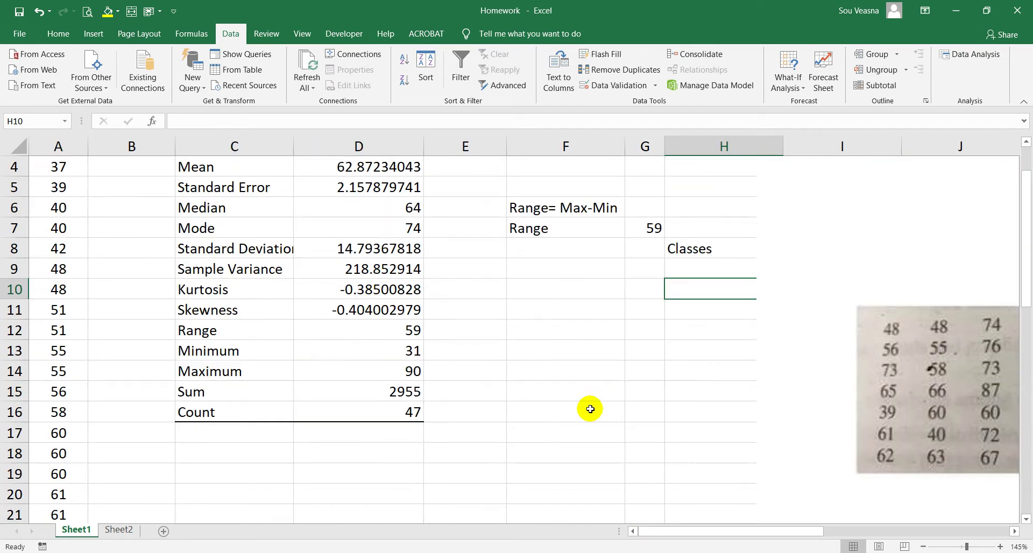
click(652, 250)
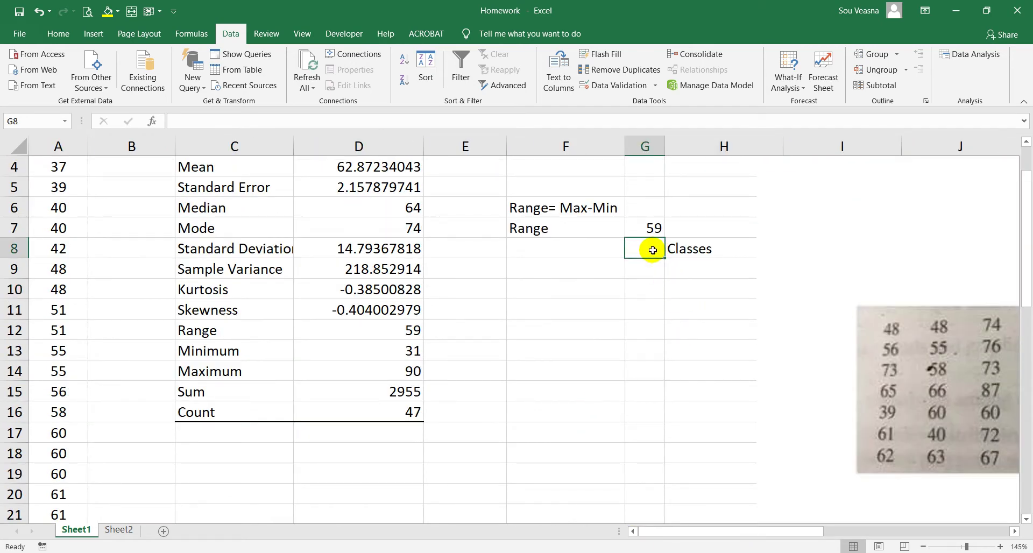
text(7)
key(Return)
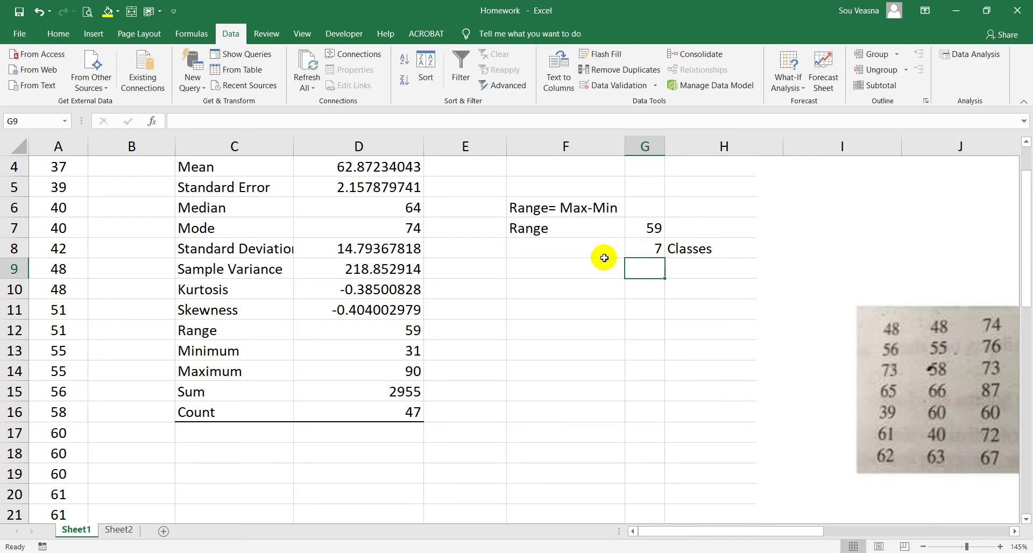
Step: Enter the label "Class Interval" in cell F9
click(589, 267)
text(In)
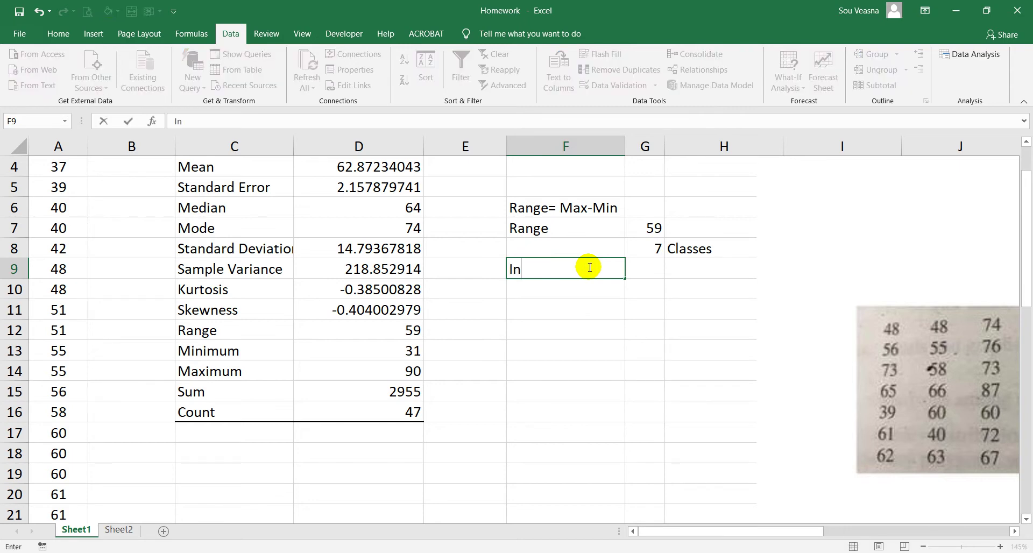
key(BackSpace)
key(BackSpace)
text(Class Inte)
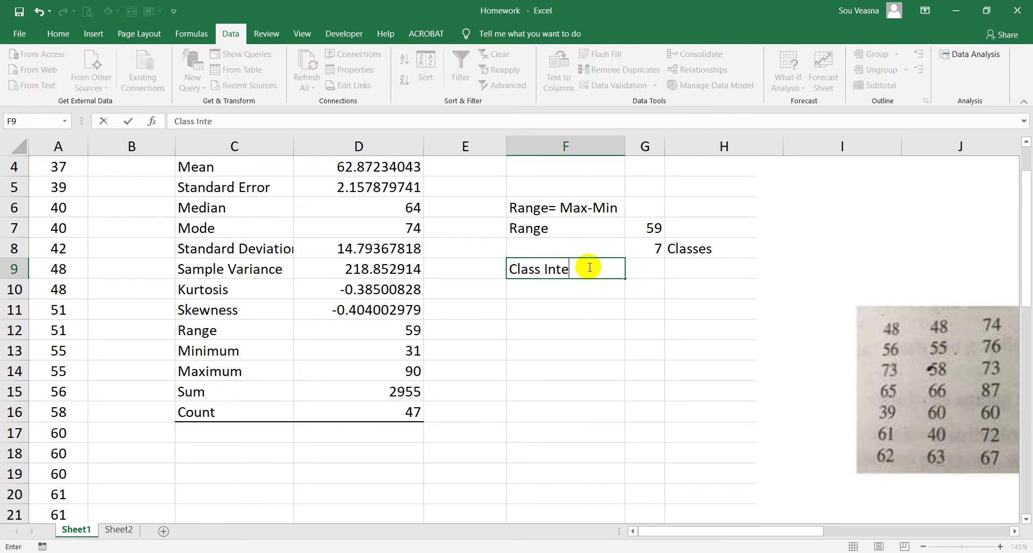
text(rval)
key(Tab)
click(589, 267)
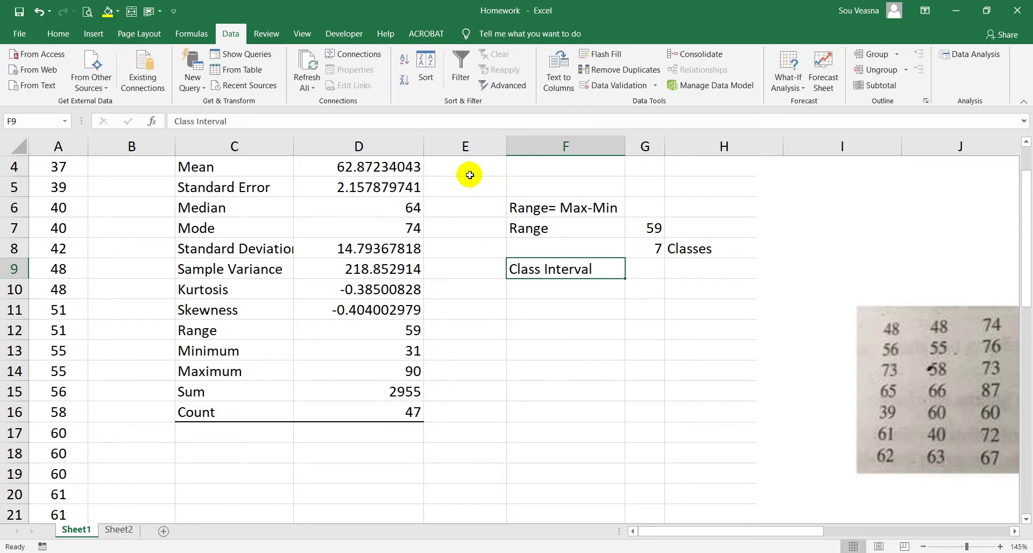
Step: Calculate the class interval in G9 by dividing the range by the number of classes, =G7/G8
click(643, 271)
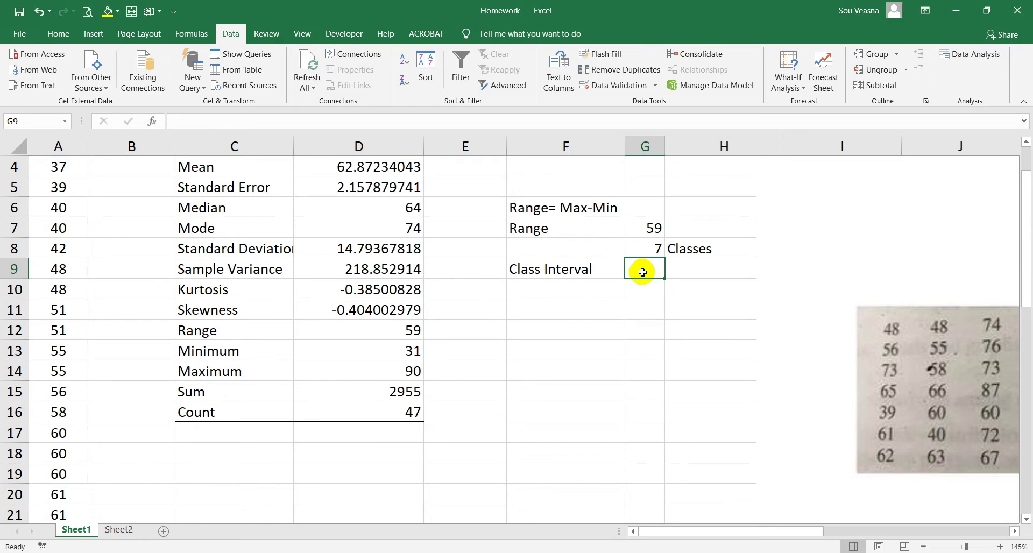
text(=)
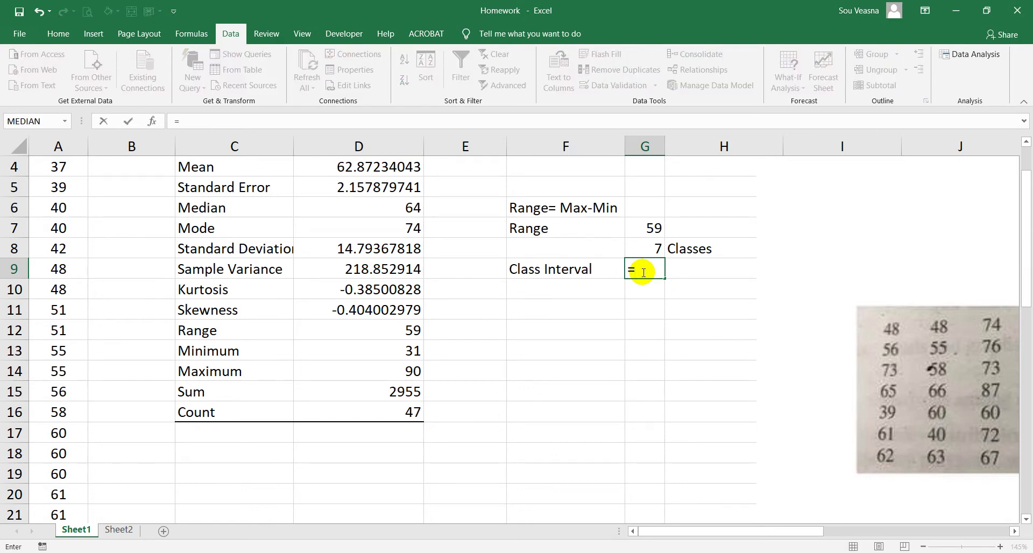
click(648, 231)
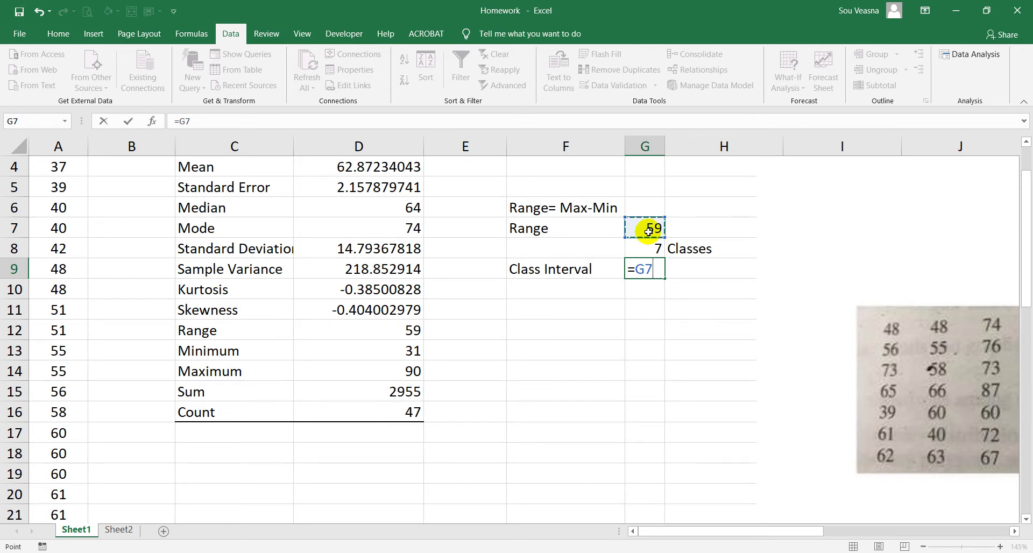
text(/)
click(643, 247)
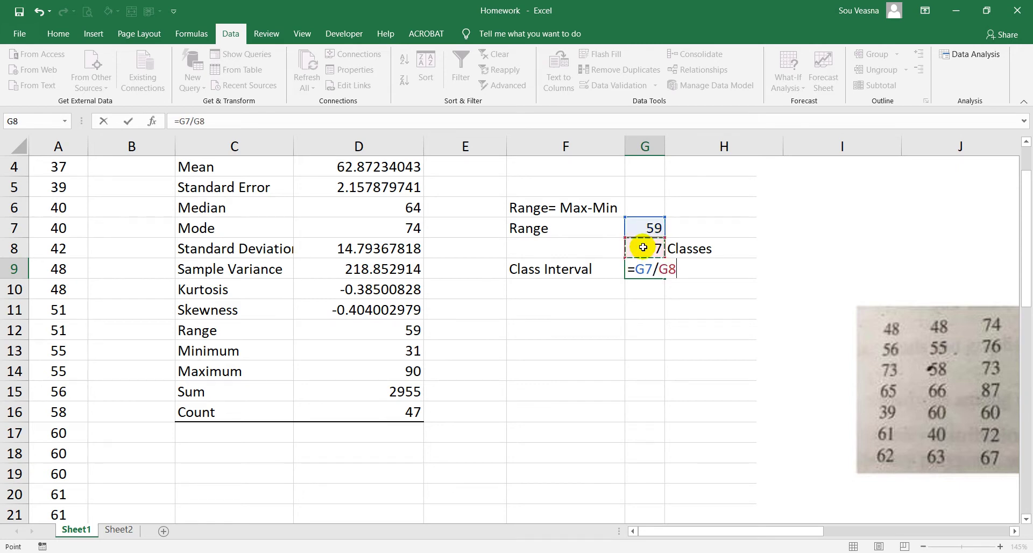
key(Return)
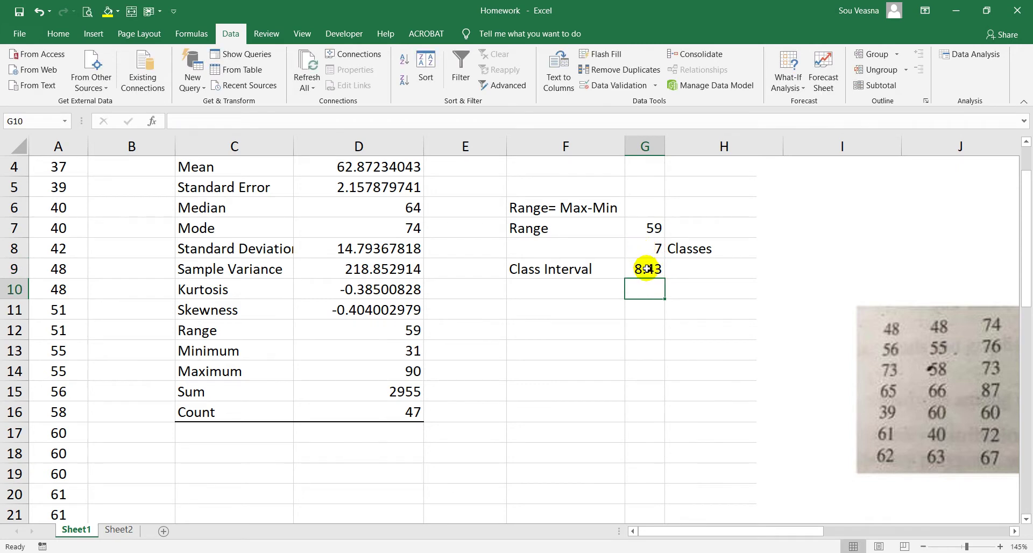
click(647, 269)
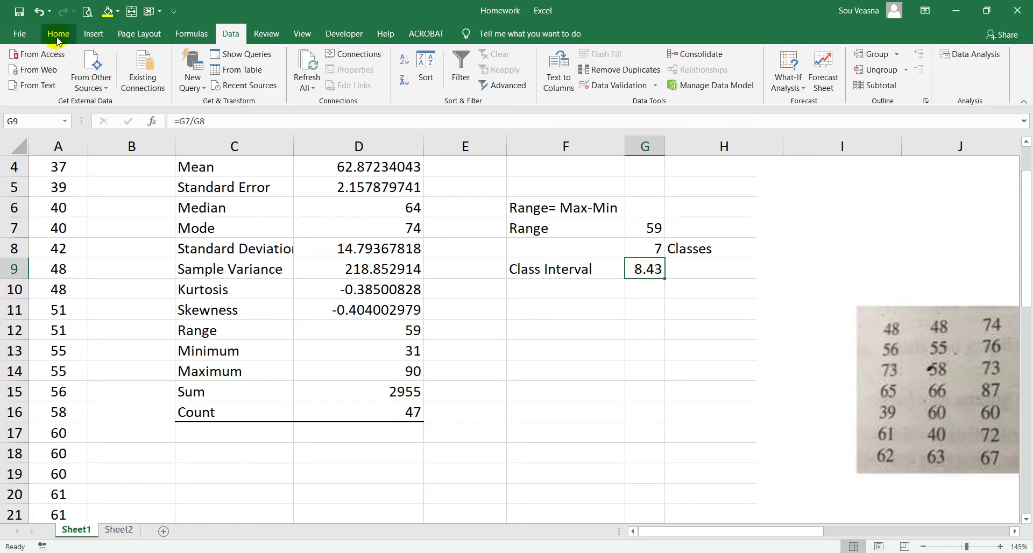
Step: Change the label in F9 to "Class Width (Interval)" and widen column F to fit it
click(554, 267)
double_click(594, 267)
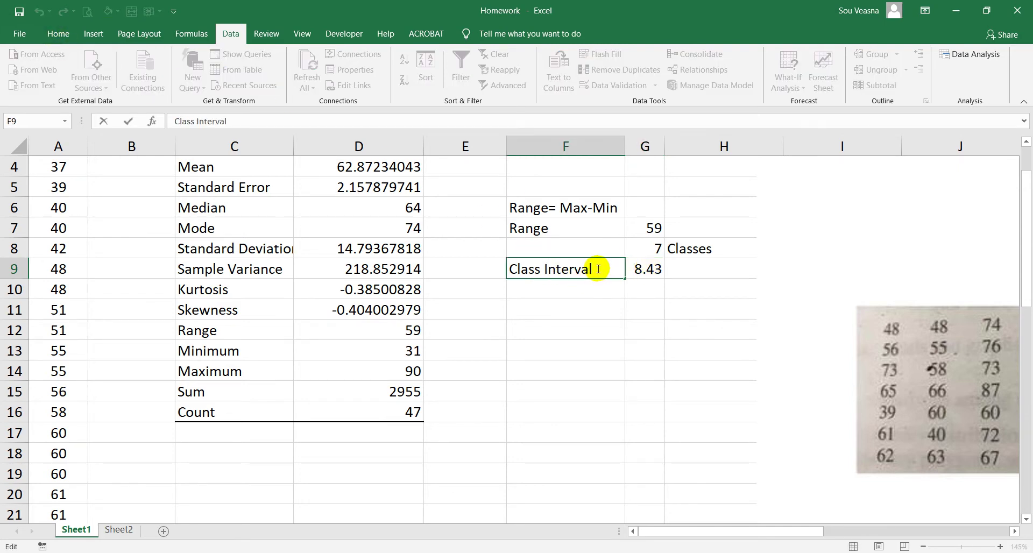
drag(595, 267, 547, 268)
text(With)
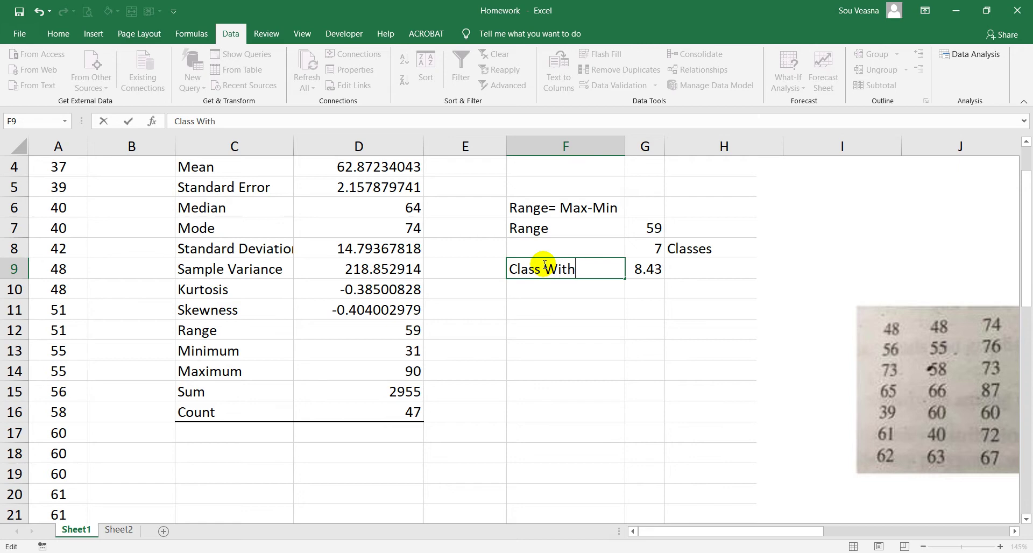
key(BackSpace)
key(BackSpace)
text(dth (Interv)
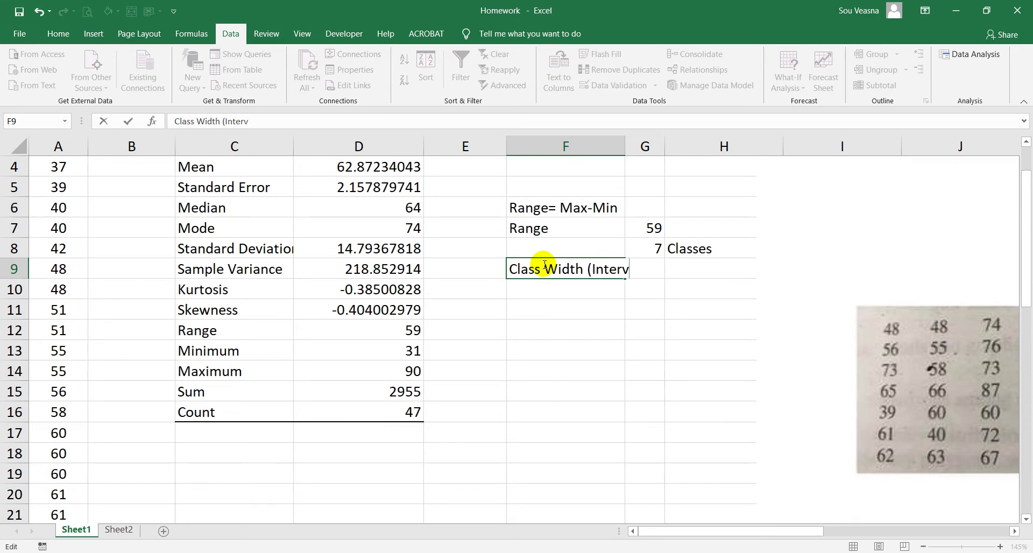
text(al))
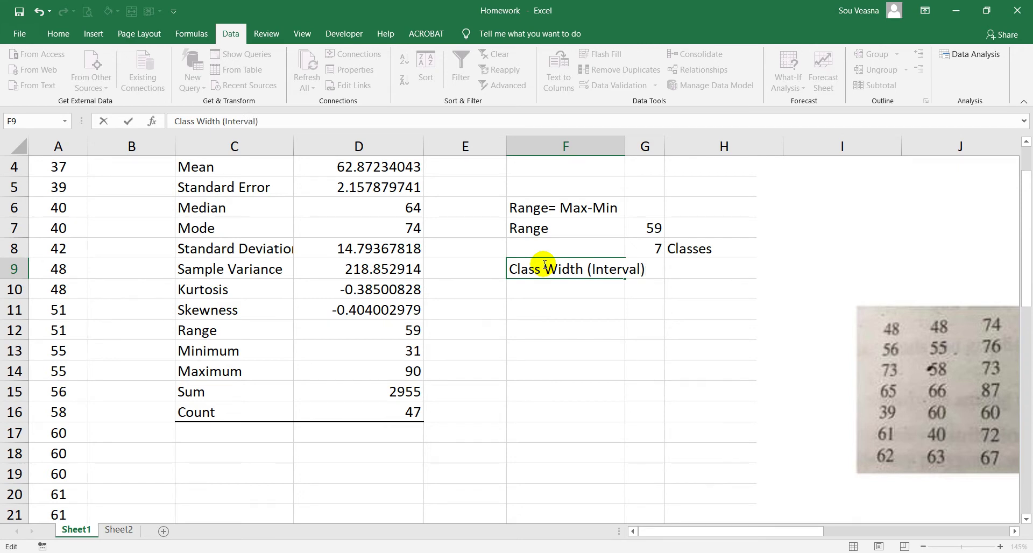
click(604, 322)
drag(634, 152, 655, 152)
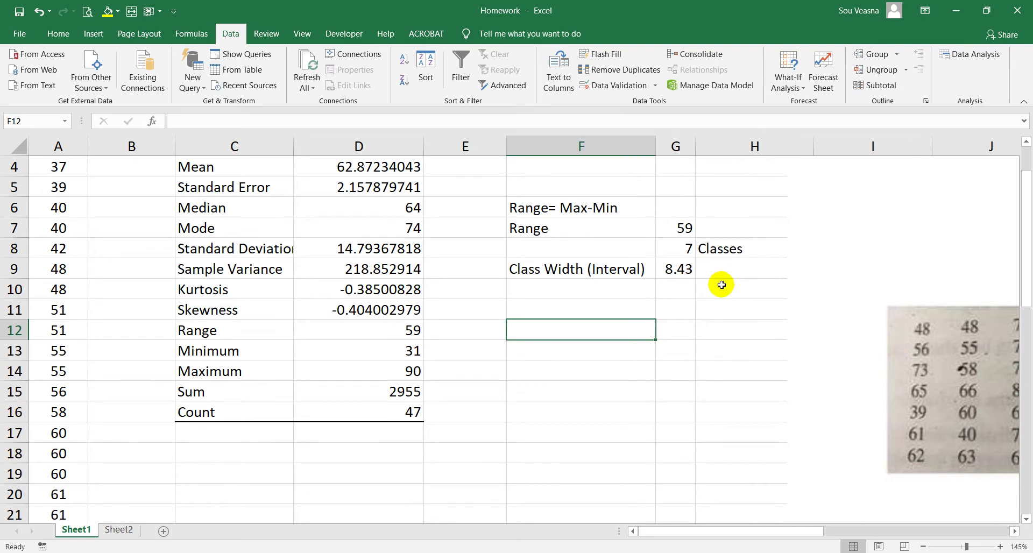
Step: Format the class width in G9 to show no decimal places
click(678, 268)
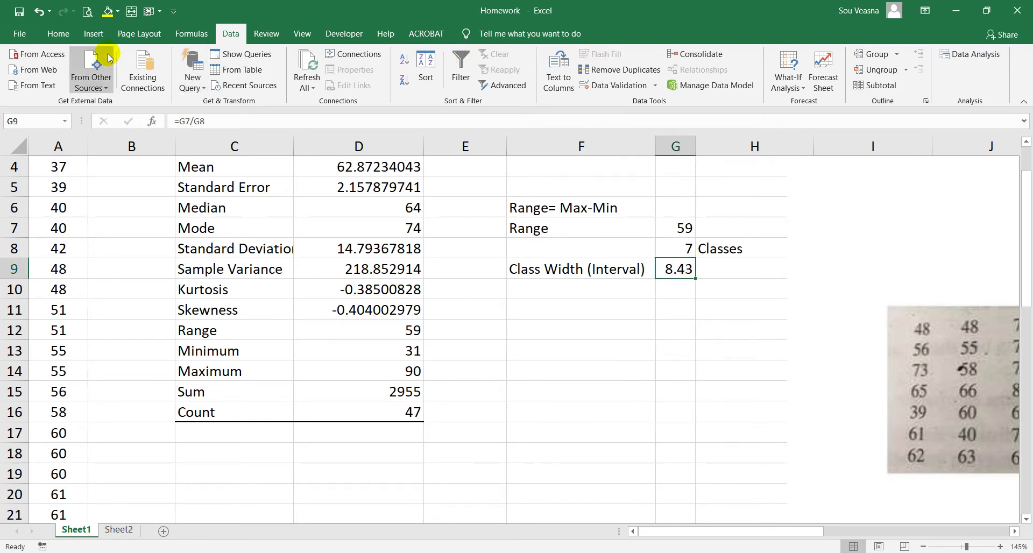
click(68, 35)
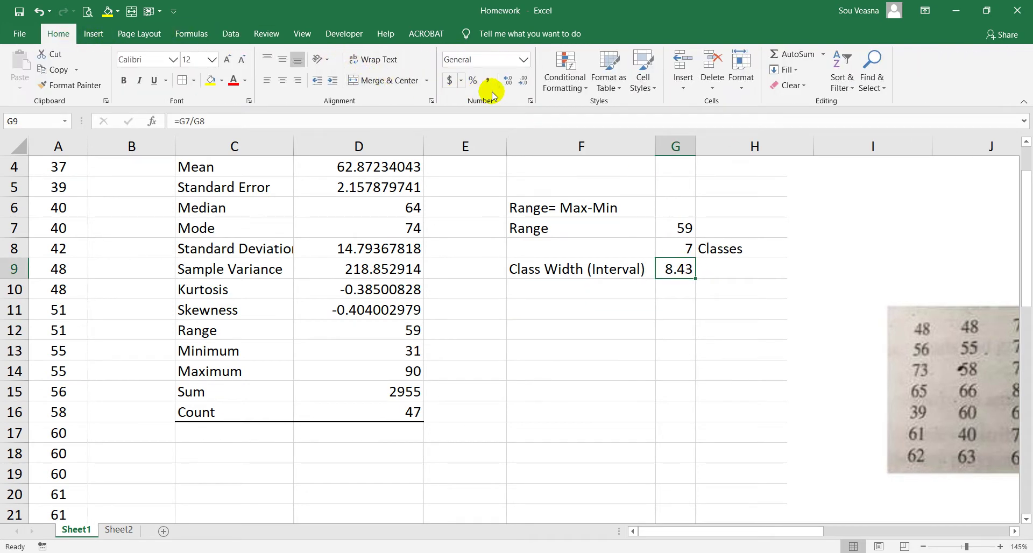
click(521, 83)
click(522, 82)
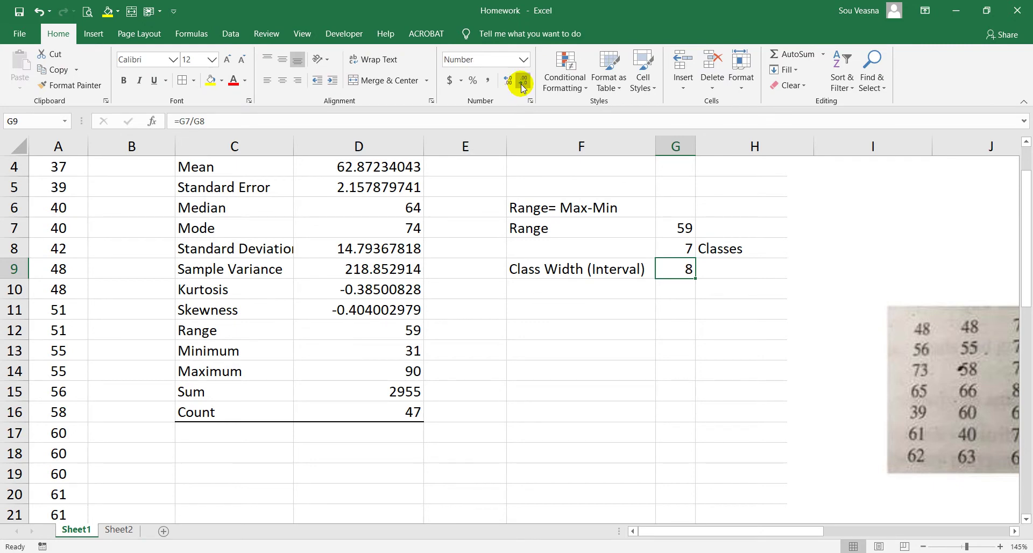
click(719, 274)
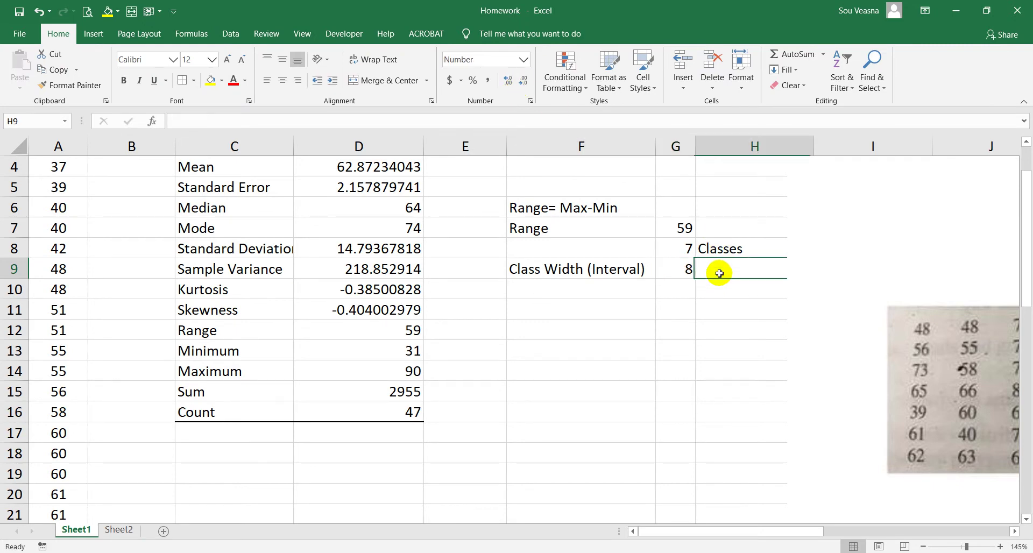
Step: Enter the label "Class Limit" in cell F11
click(588, 312)
text(Clas)
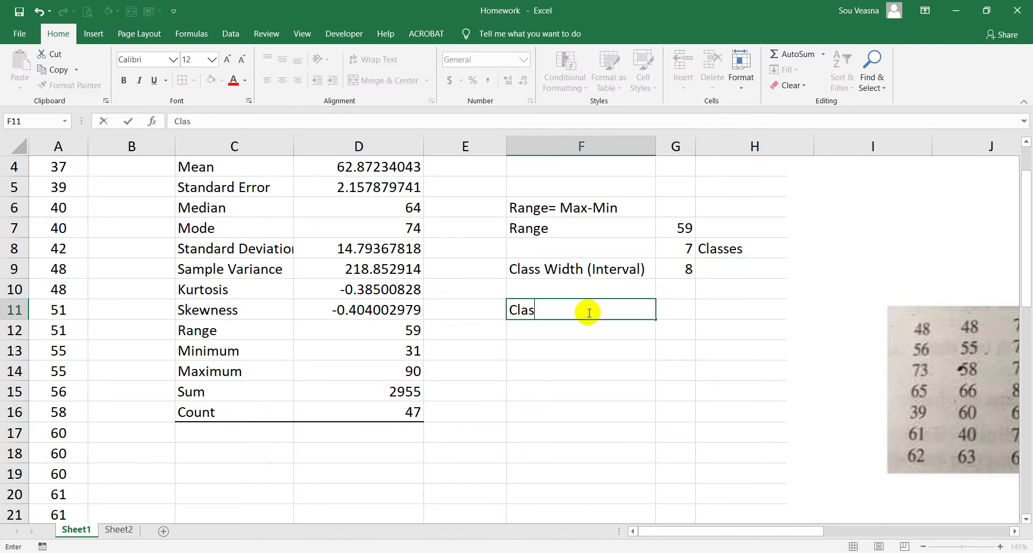
text(s Limit)
click(597, 329)
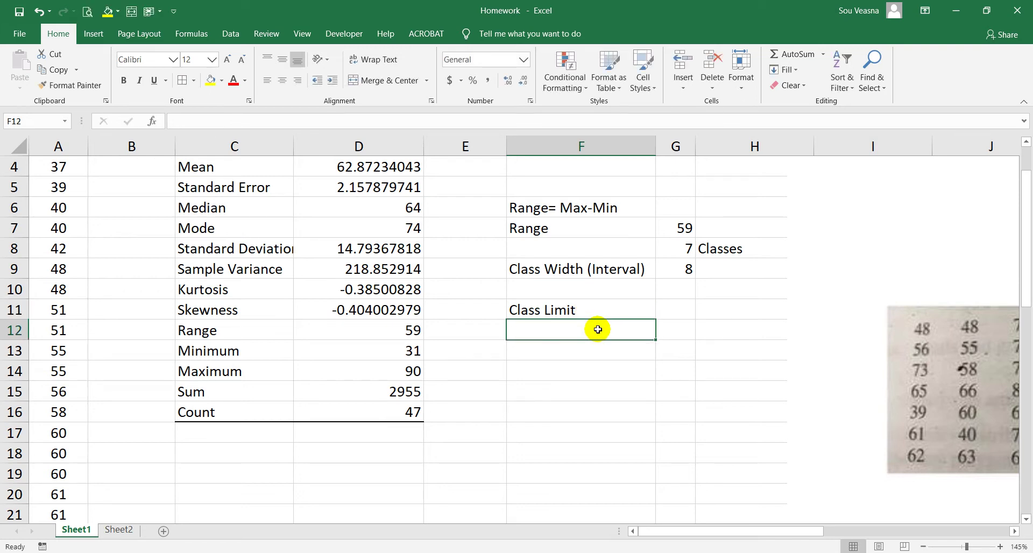
Step: Enter the minimum age, 31, in F12 as the first lower class limit
click(403, 350)
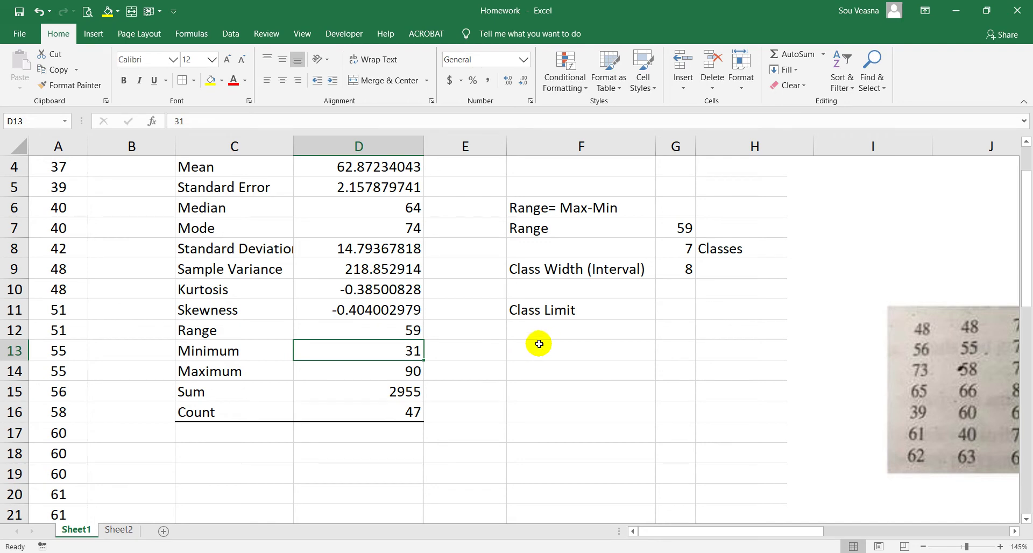
click(543, 338)
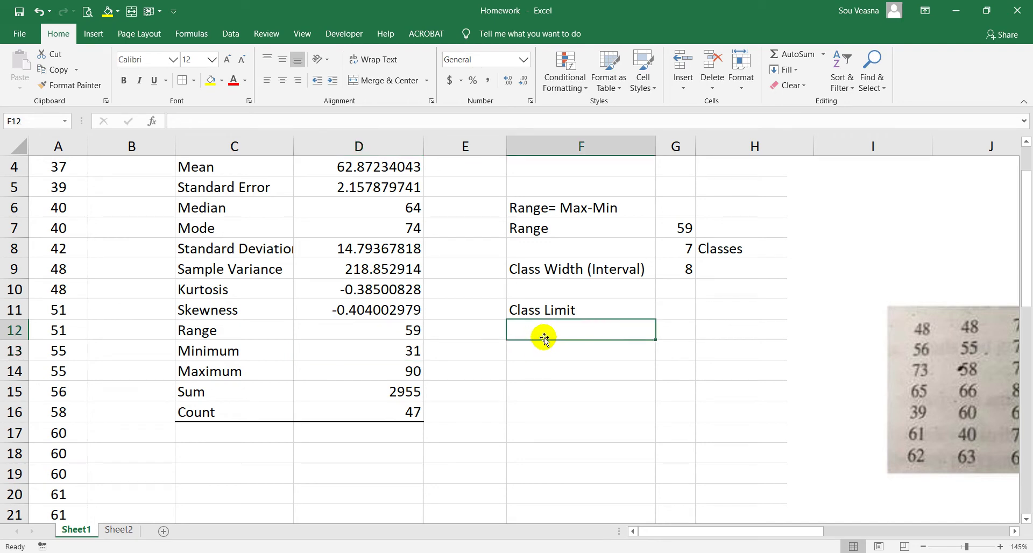
text(31)
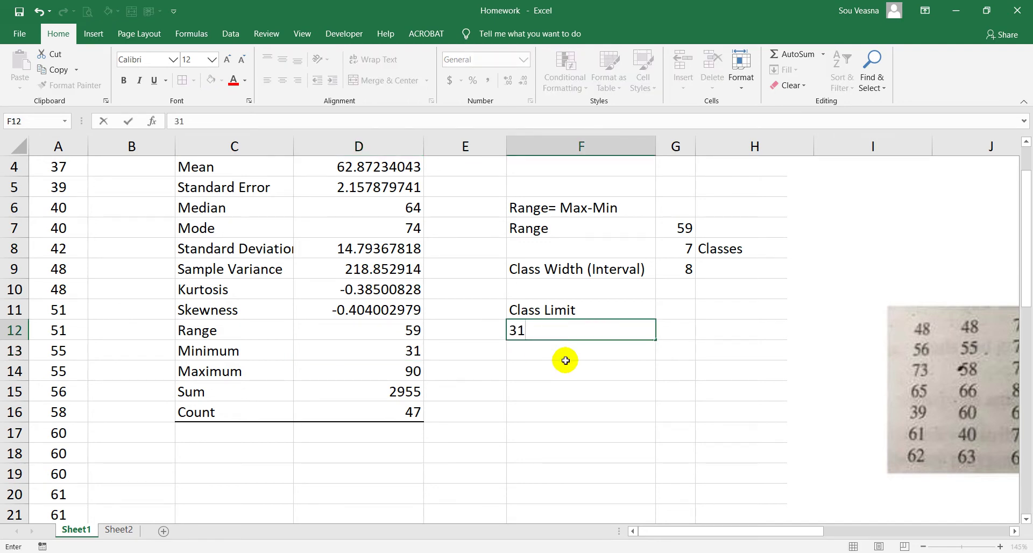
key(Return)
click(636, 329)
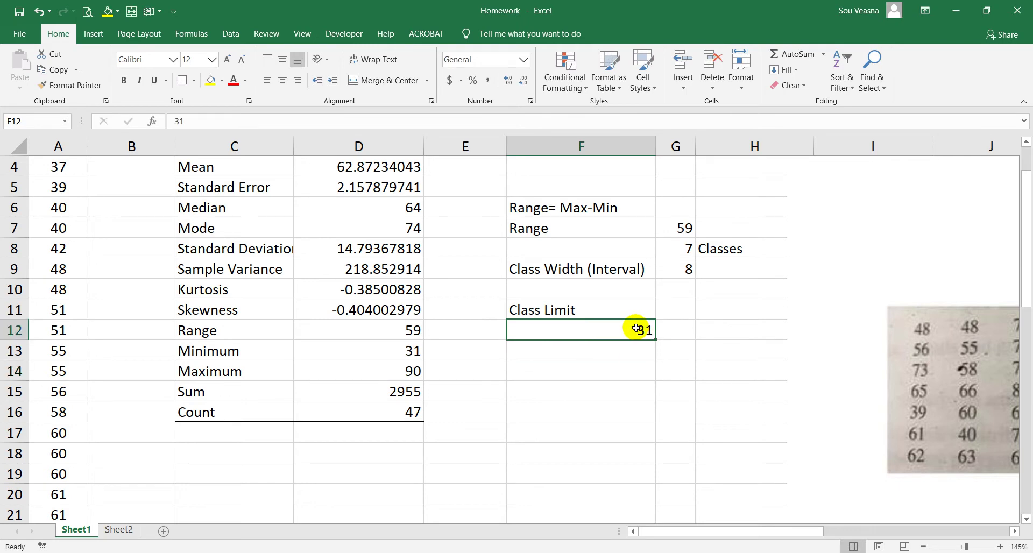
Step: Right-align the "Class Limit" label in F11 with no indent
click(586, 311)
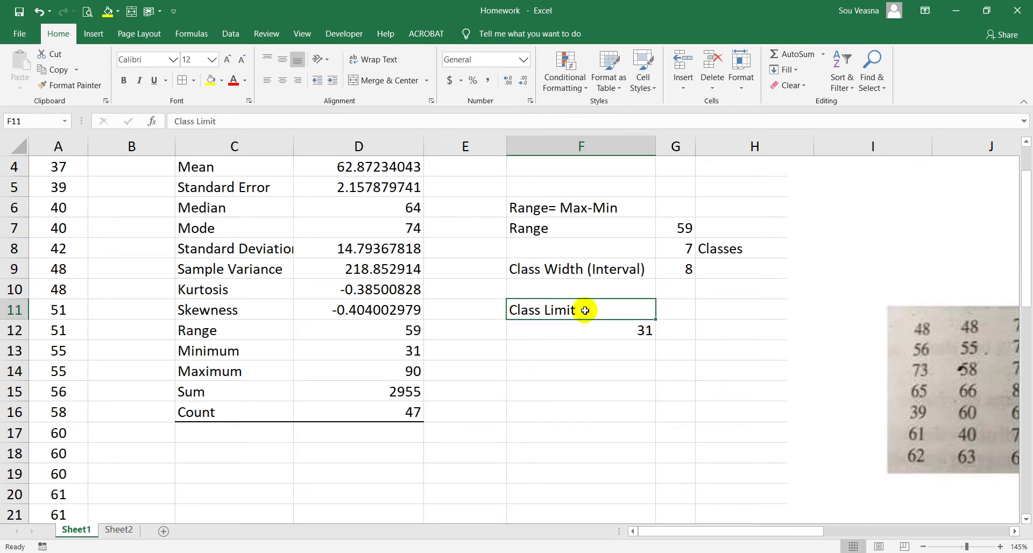
click(332, 80)
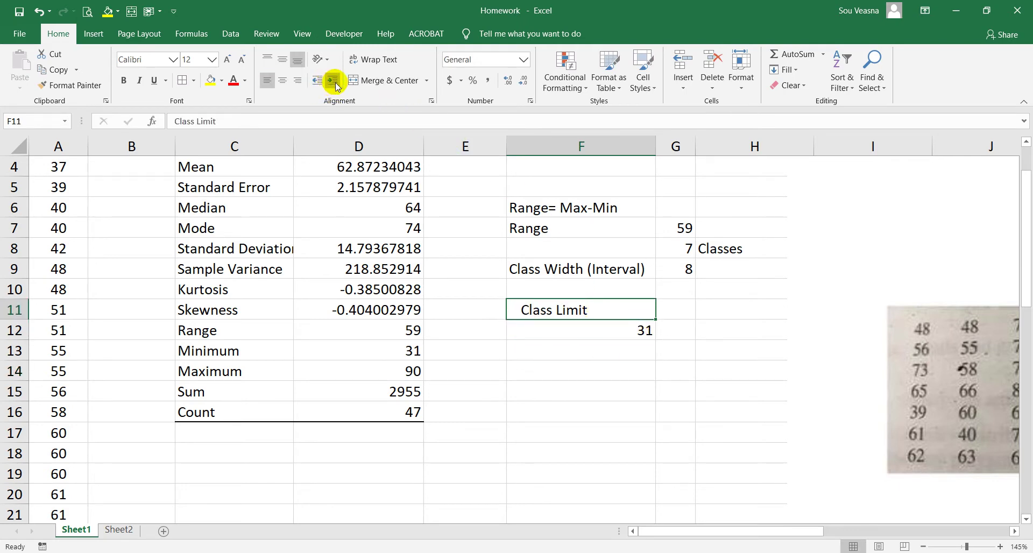
click(296, 80)
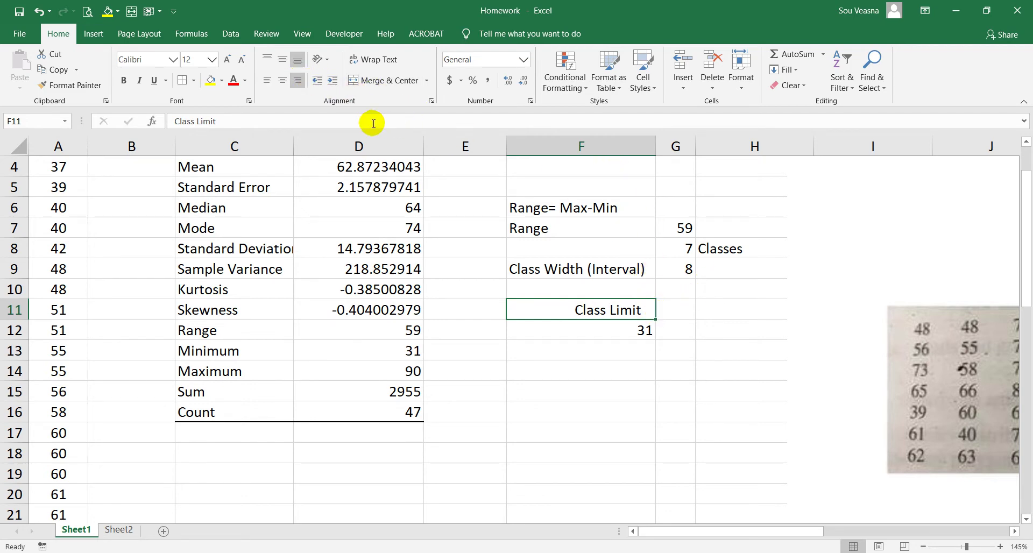
click(330, 80)
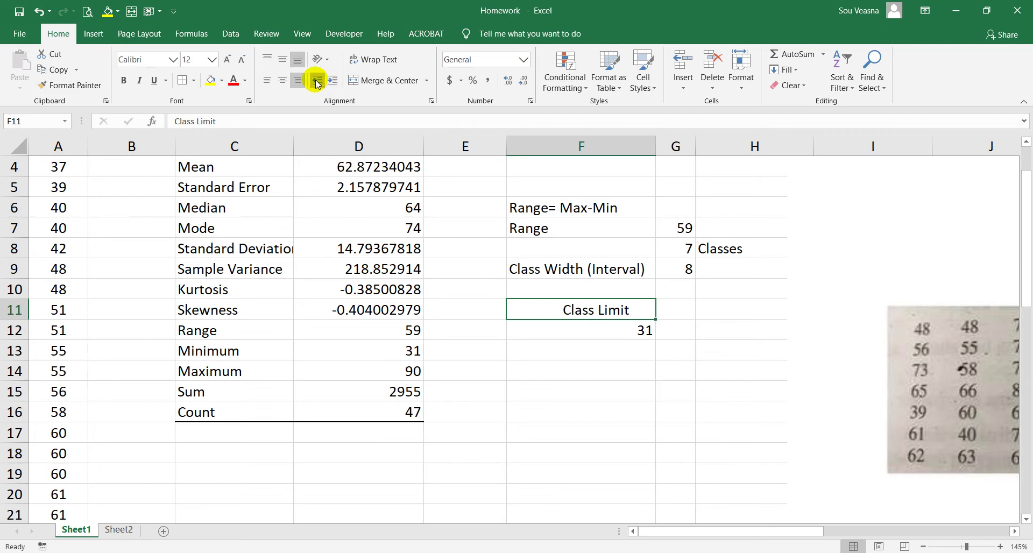
click(315, 82)
click(315, 81)
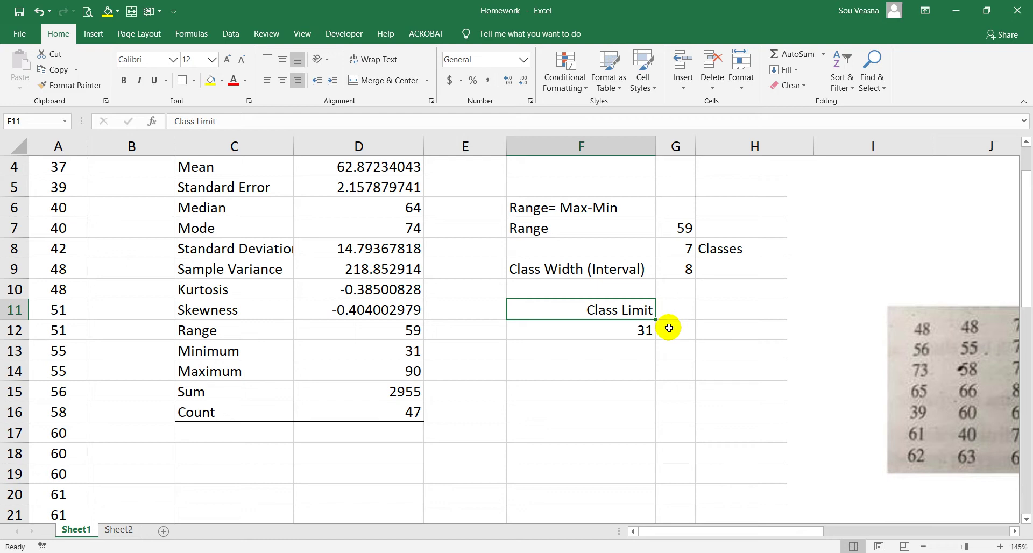
Step: Move the 31 from F12 down to F13 and enter the heading "Lower Class" in F12
click(650, 332)
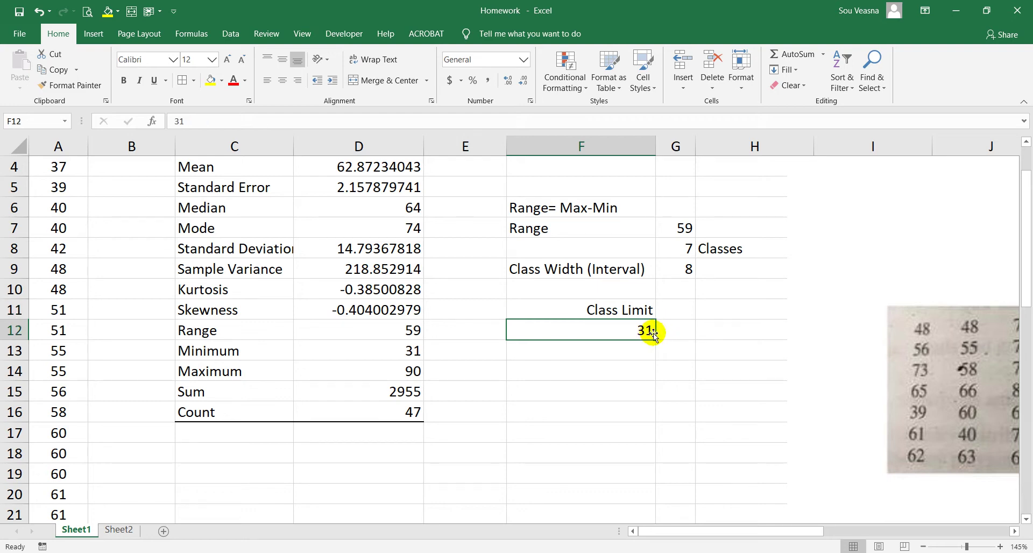
drag(622, 339, 618, 330)
click(622, 330)
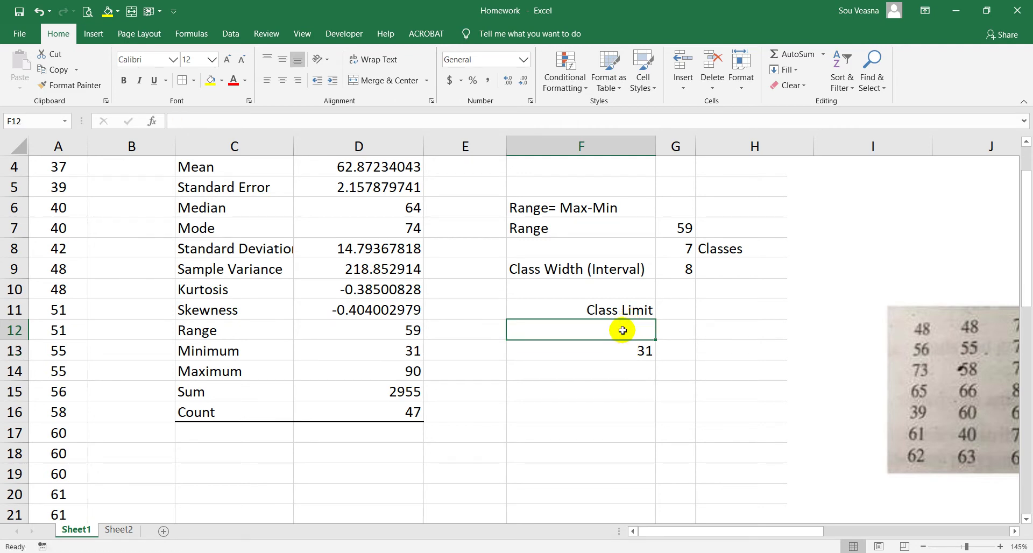
text(Lower Class)
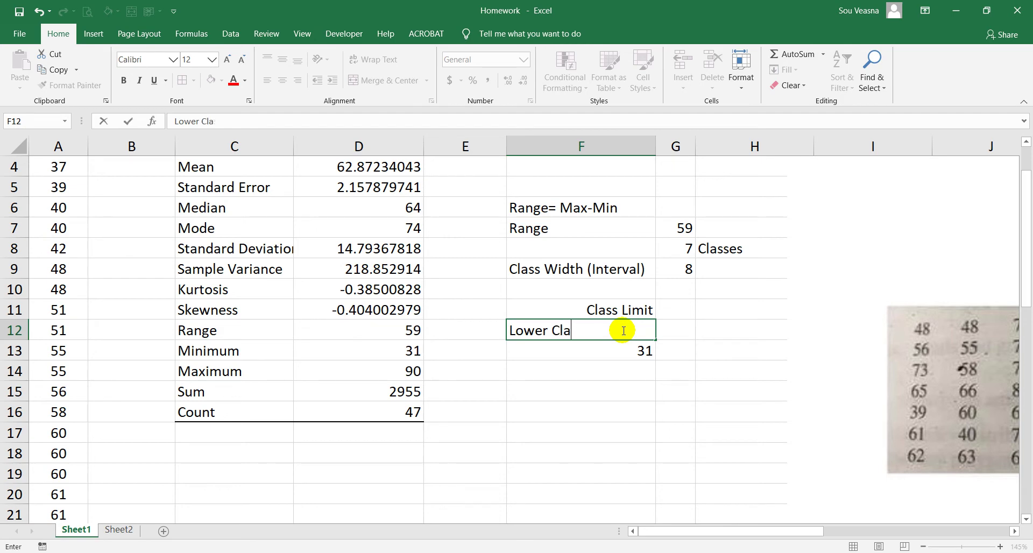
Step: Enter the heading "Upper Class" in G12 and widen column G to fit it
click(689, 336)
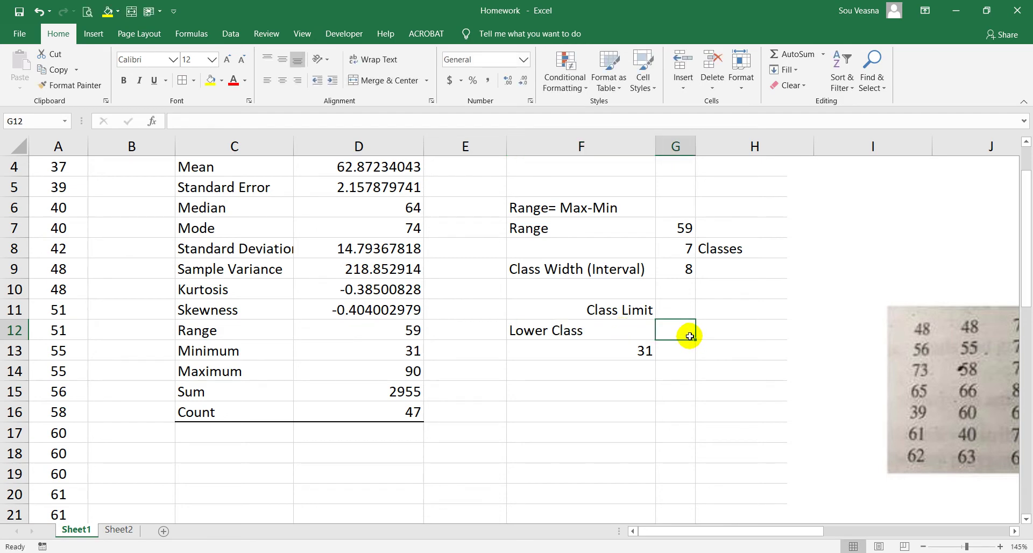
text(Upper)
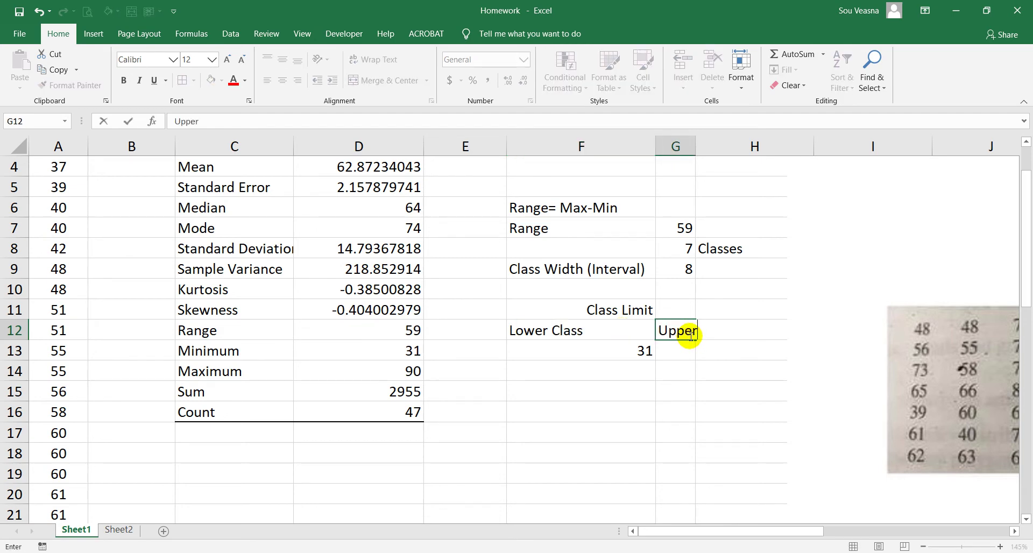
text( Class)
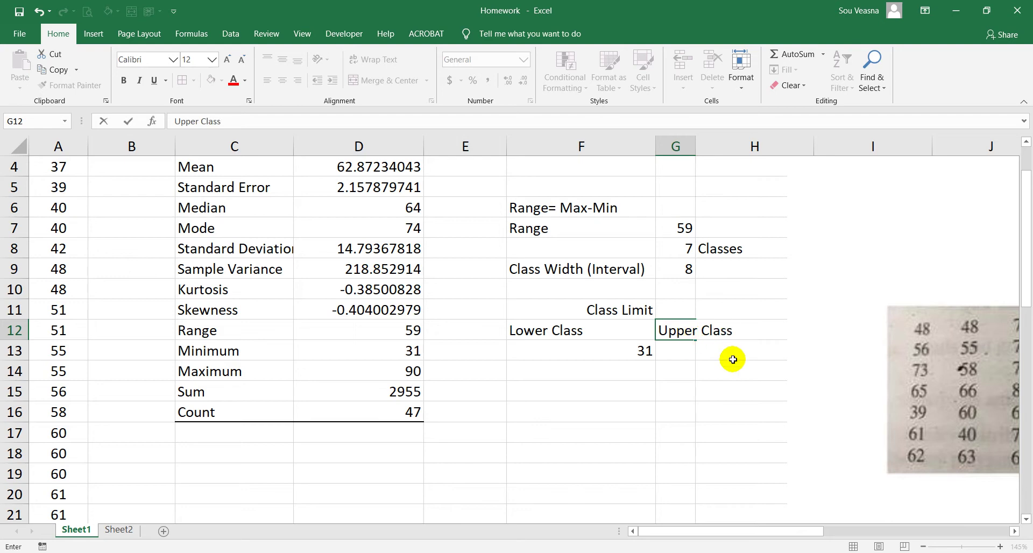
click(731, 352)
double_click(695, 149)
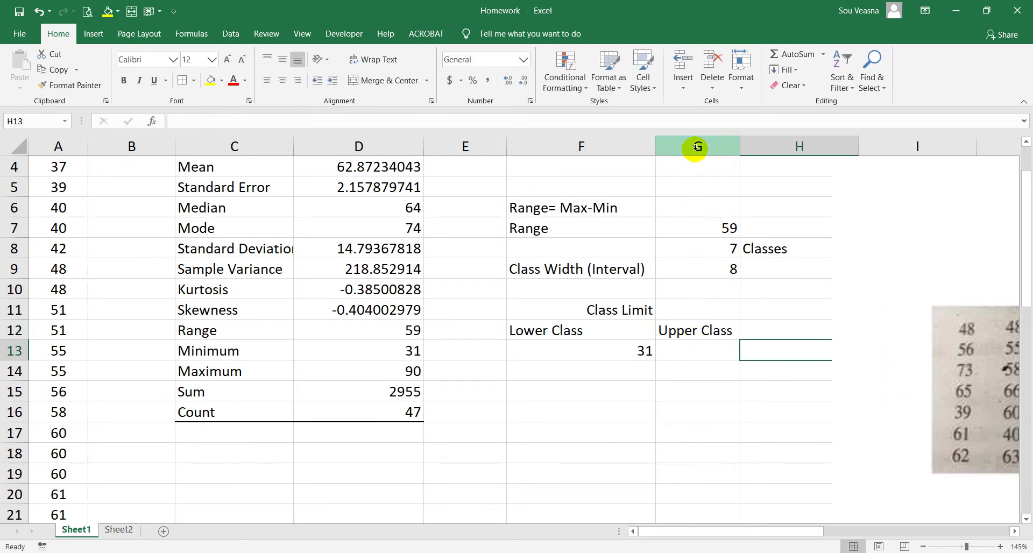
Step: Indent the "Lower Class" heading in F12 until it sits against the cell's right edge
click(608, 330)
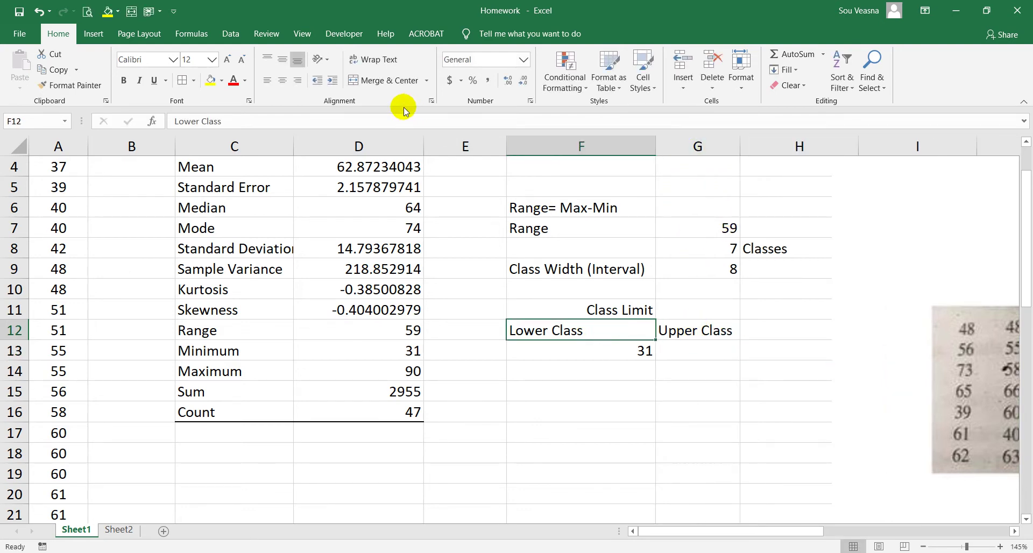
click(332, 81)
click(332, 81)
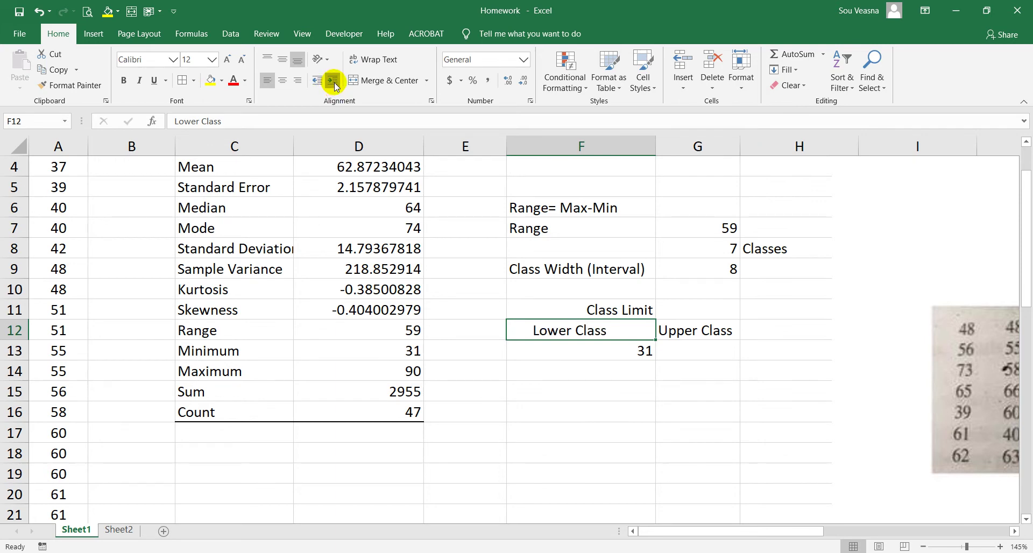
click(332, 81)
click(333, 81)
click(332, 81)
click(332, 80)
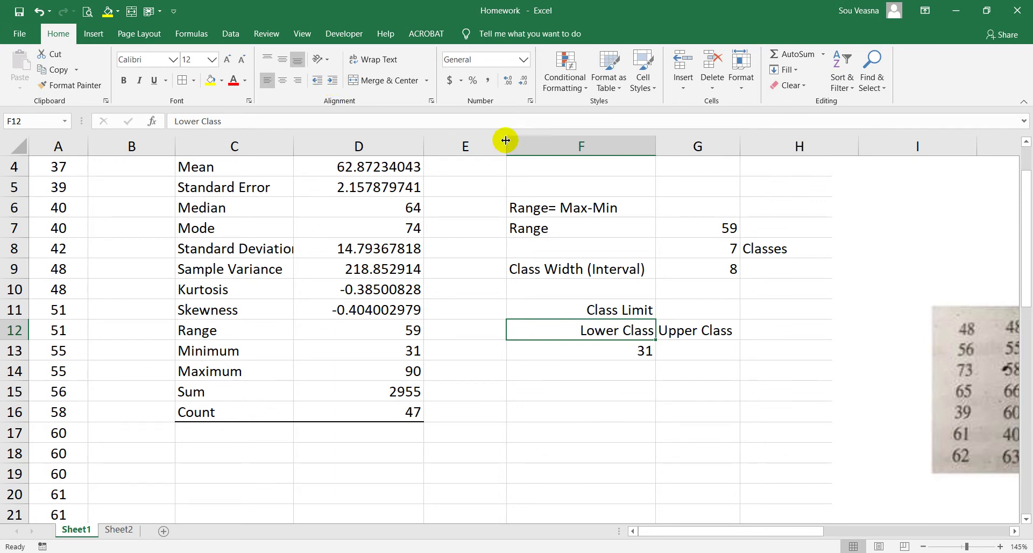
Step: Calculate the first upper class limit in G13 by adding the class width to the lower limit, =F13+G9
click(691, 331)
click(693, 353)
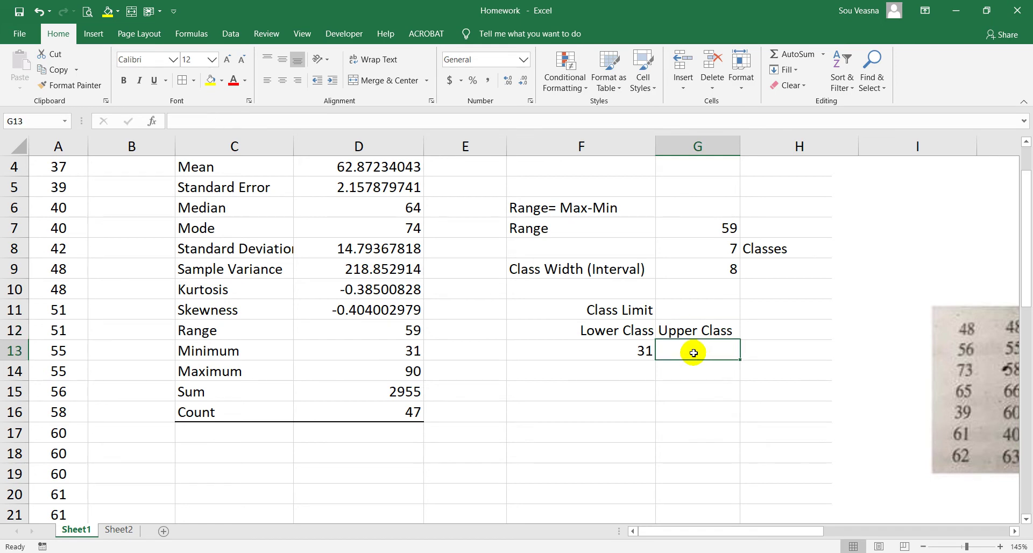
text(=)
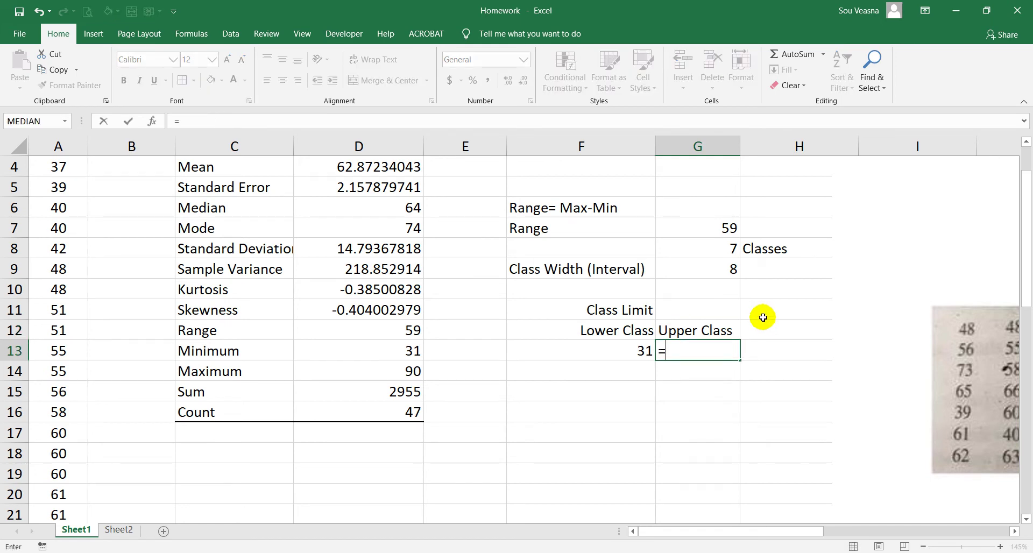
click(645, 350)
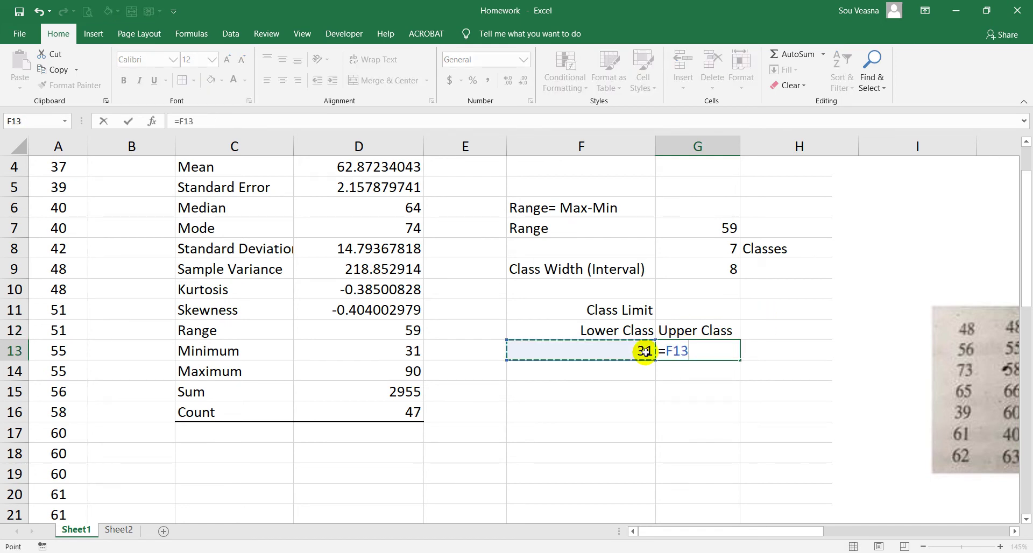
text(+)
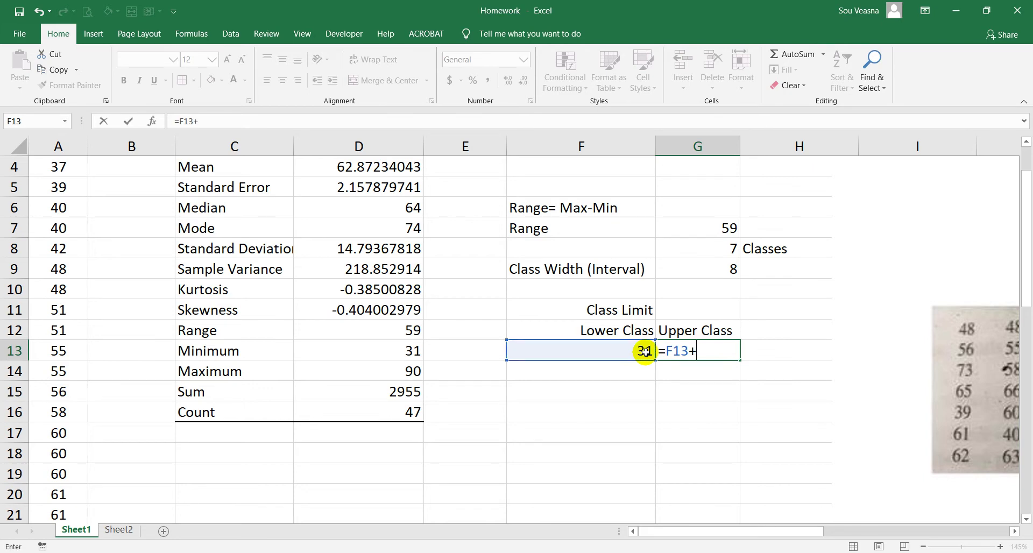
click(728, 269)
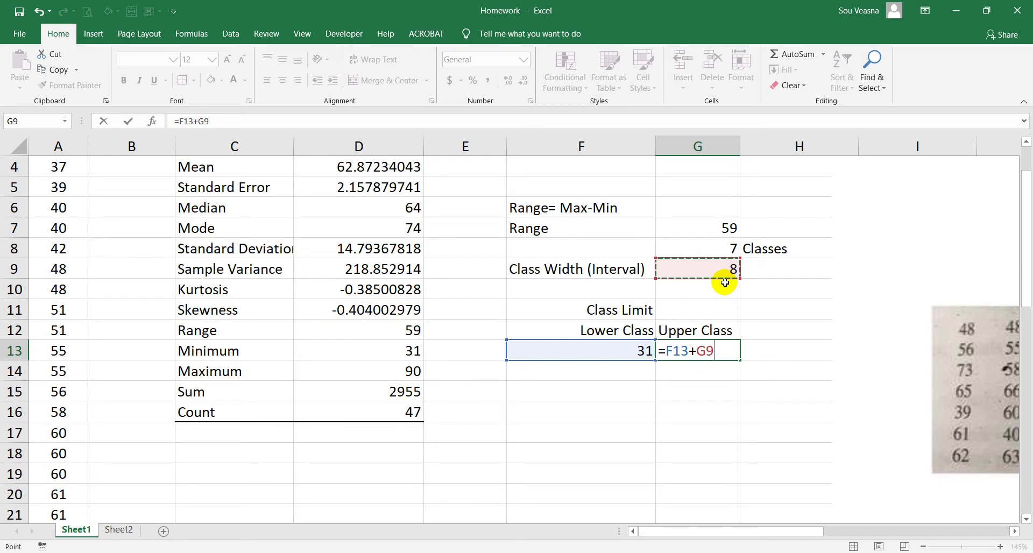
key(Return)
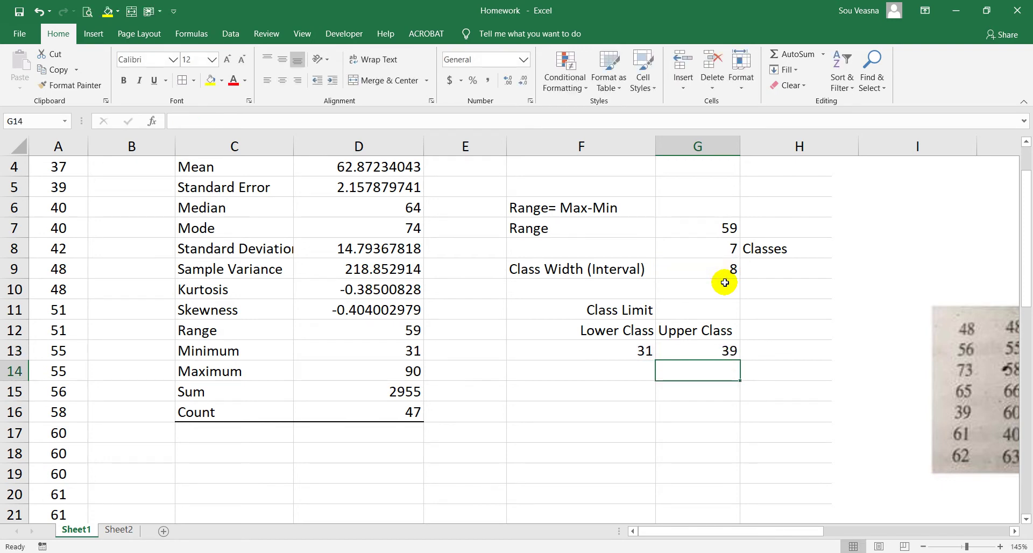
Step: Left-align the upper class limit in G13 with no indent
click(705, 349)
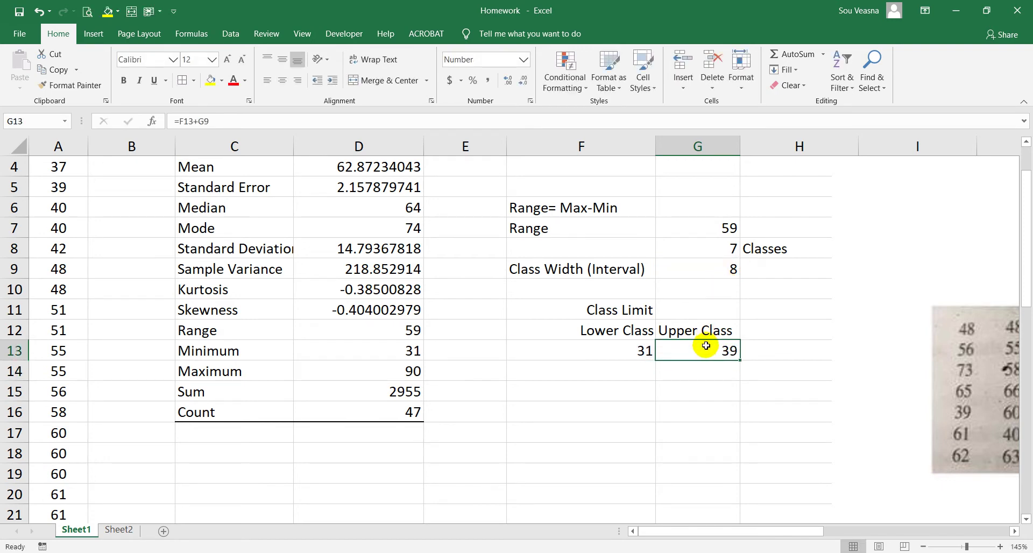
click(331, 80)
click(331, 80)
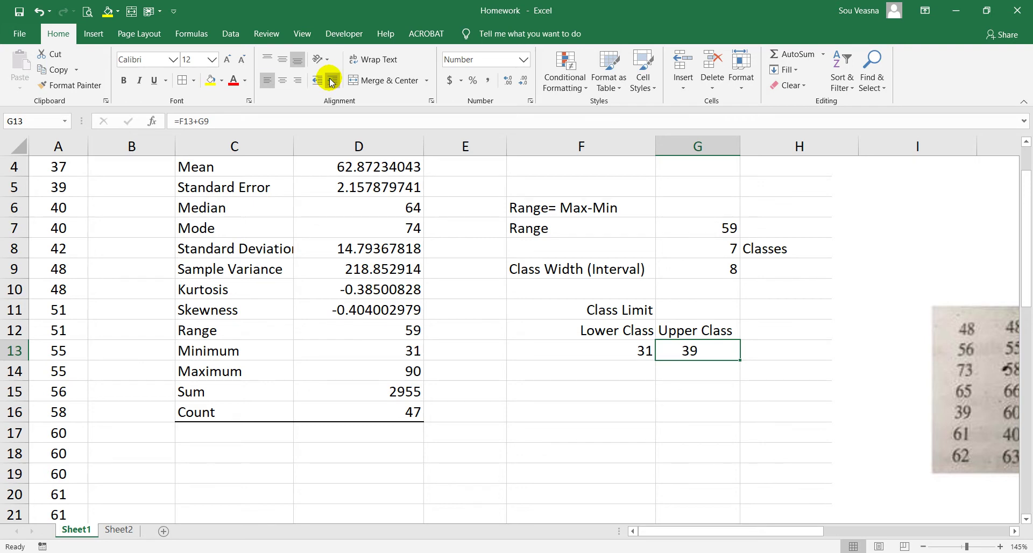
click(331, 80)
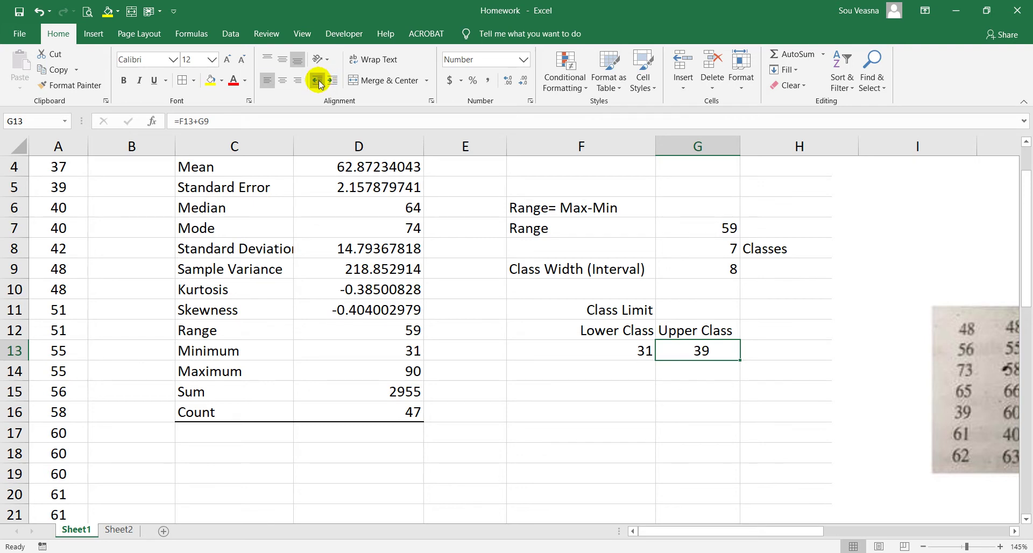
click(318, 80)
click(317, 81)
click(317, 81)
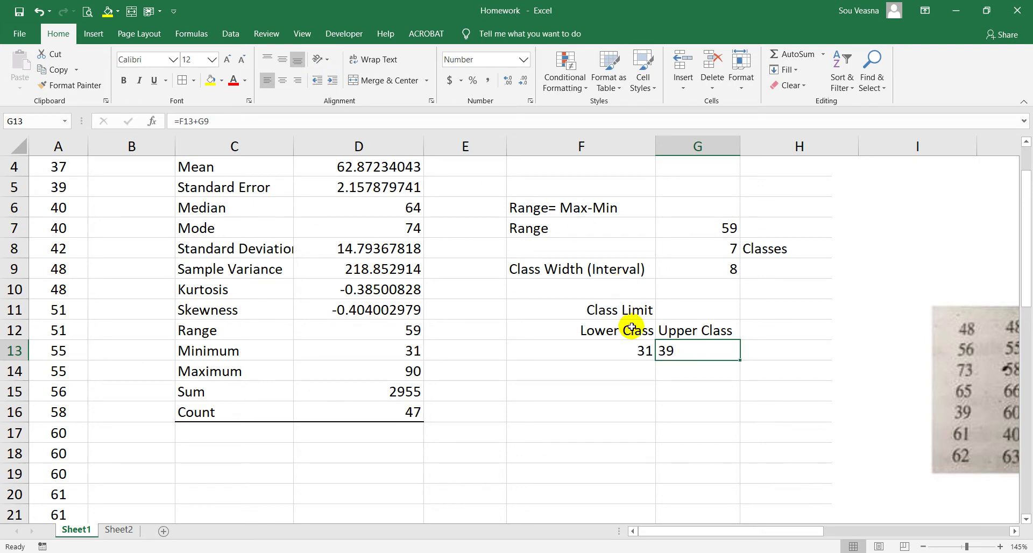
click(640, 365)
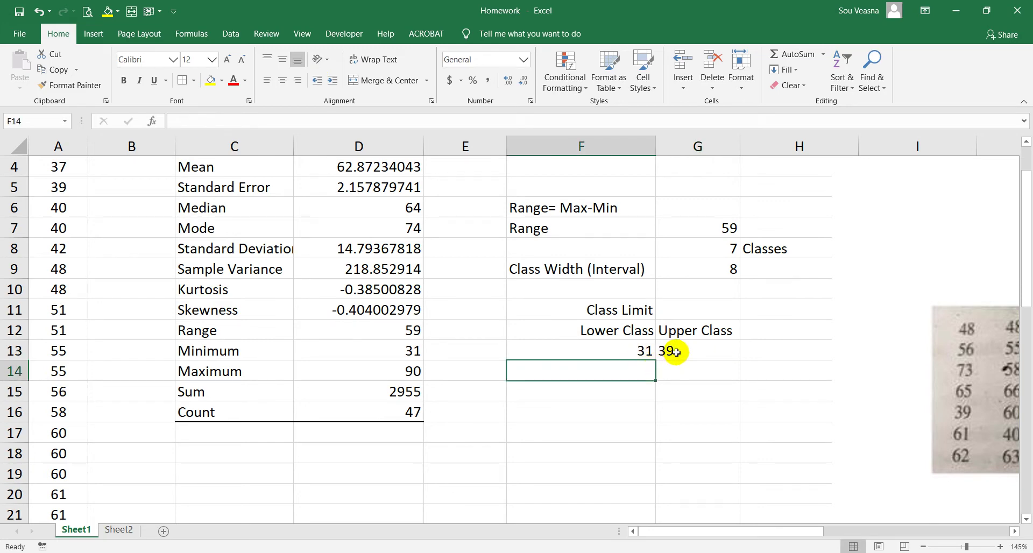
click(676, 352)
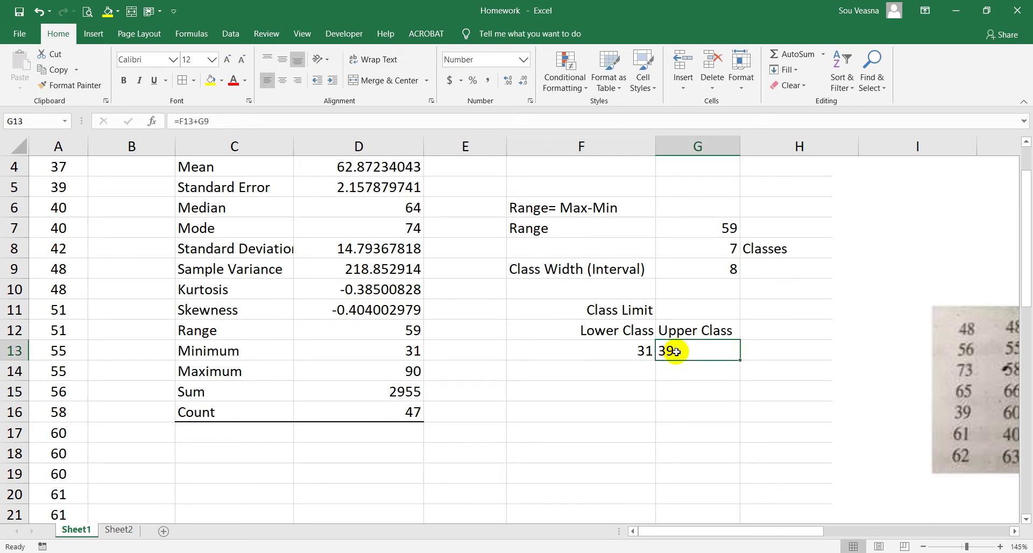
click(652, 370)
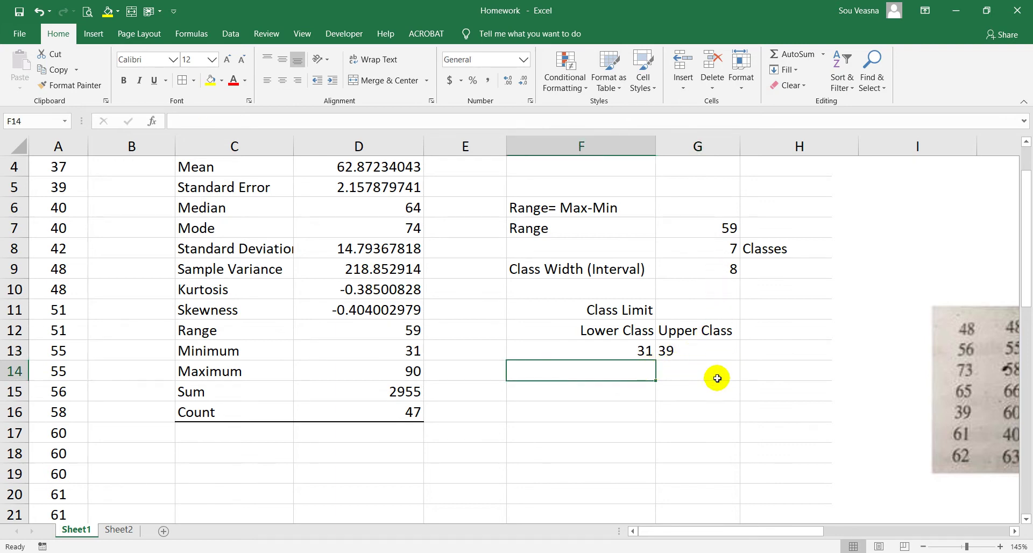
Step: Make the class width reference in G13's upper limit formula absolute, giving =F13+$G$9
click(717, 352)
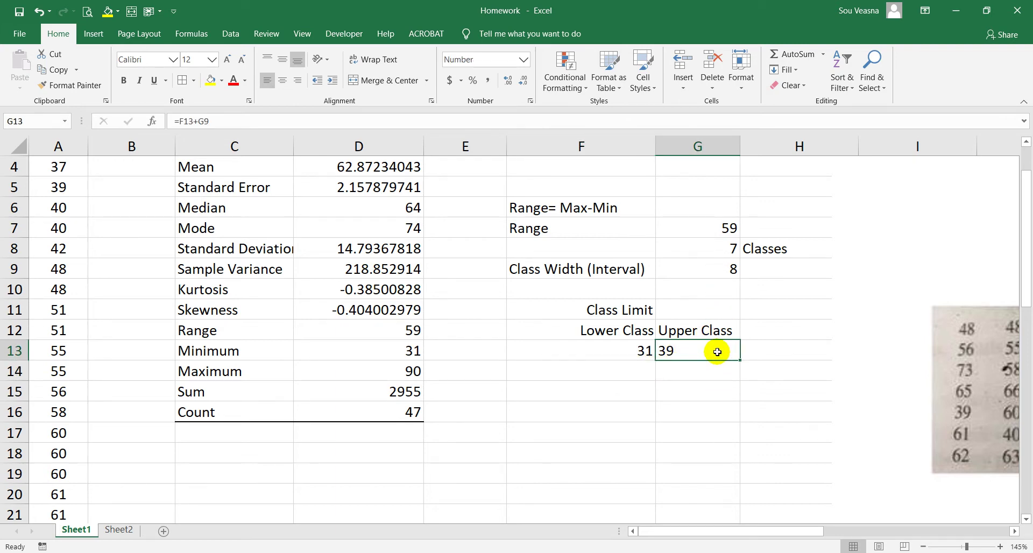
double_click(717, 352)
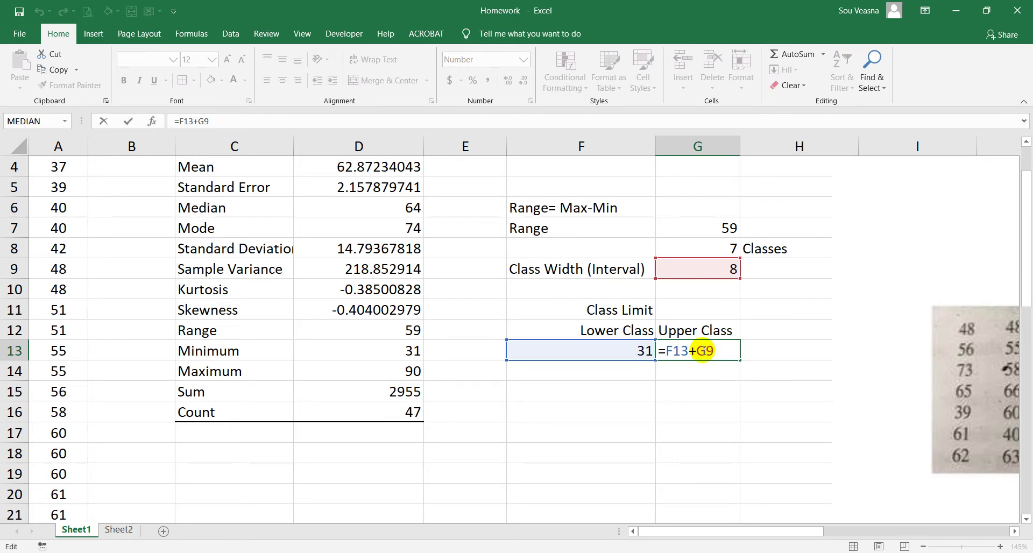
text($)
click(695, 350)
text($)
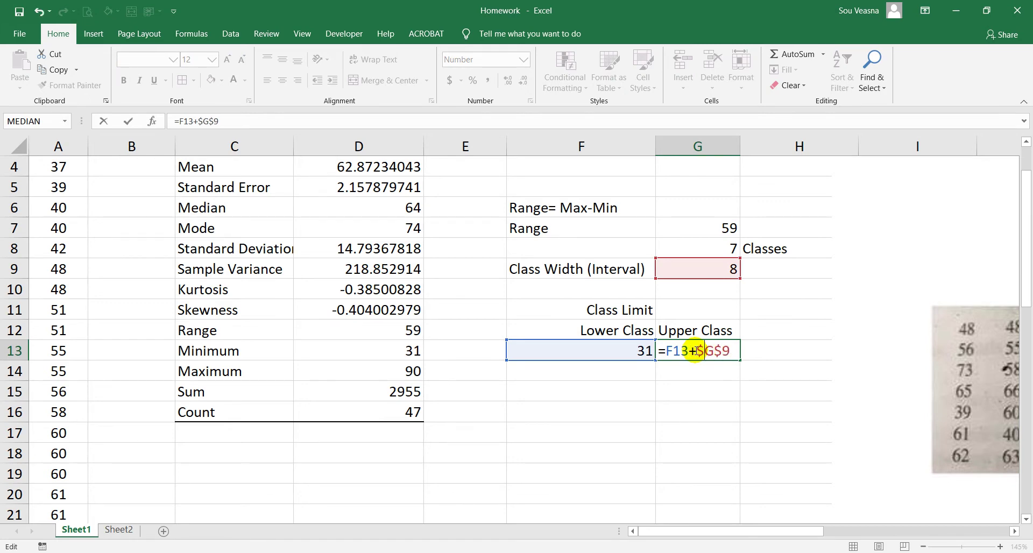
key(Return)
Step: Copy the upper class limit formula from G13 into G14:G19, keeping its left alignment
click(696, 350)
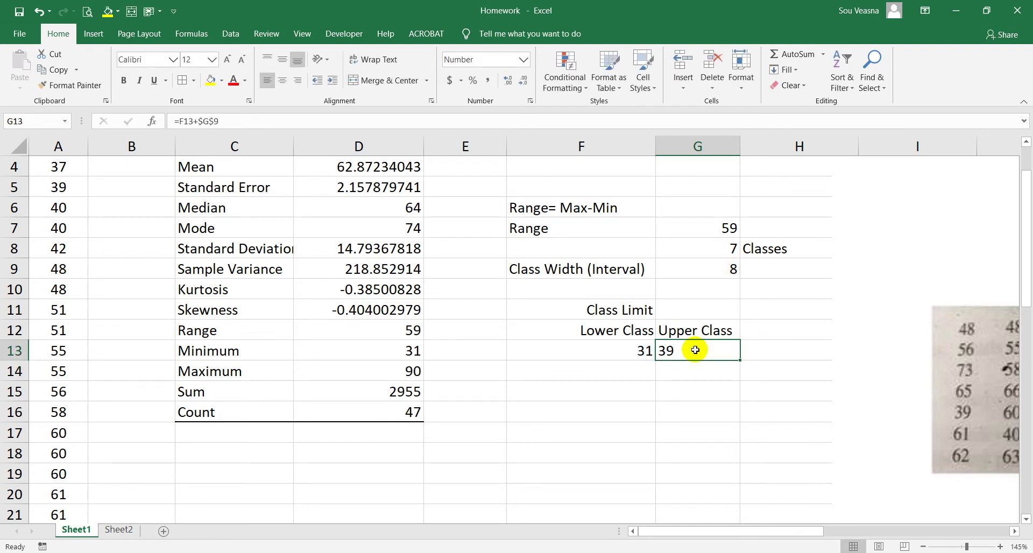
key(ctrl+c)
click(692, 365)
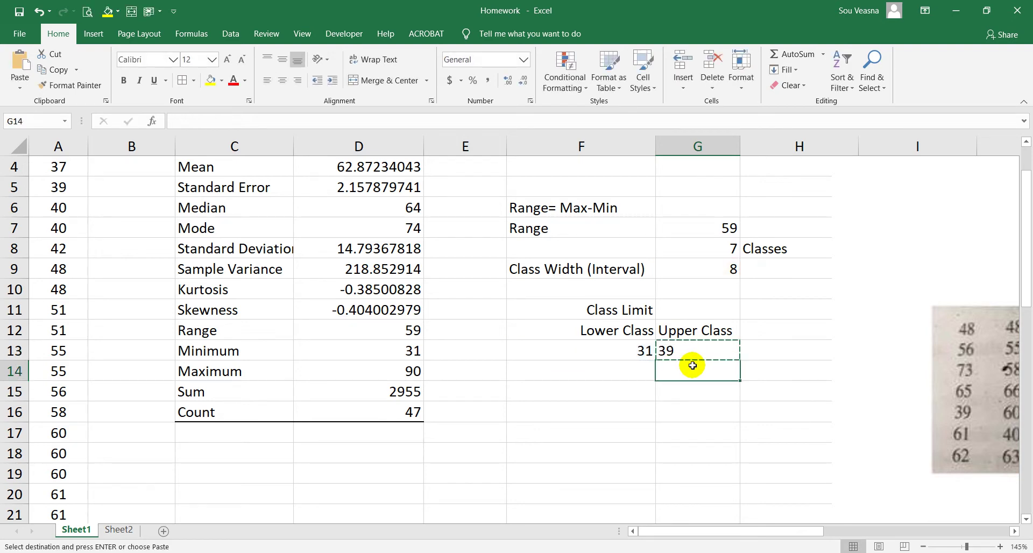
key(shift+Down)
key(shift+Down)
key(shift+Down)
key(shift+Down)
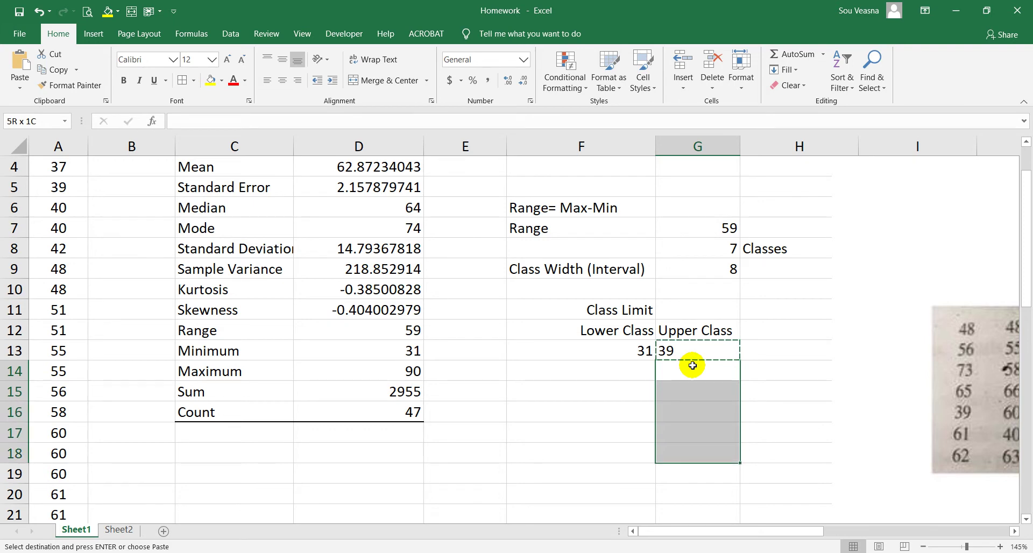
click(692, 366)
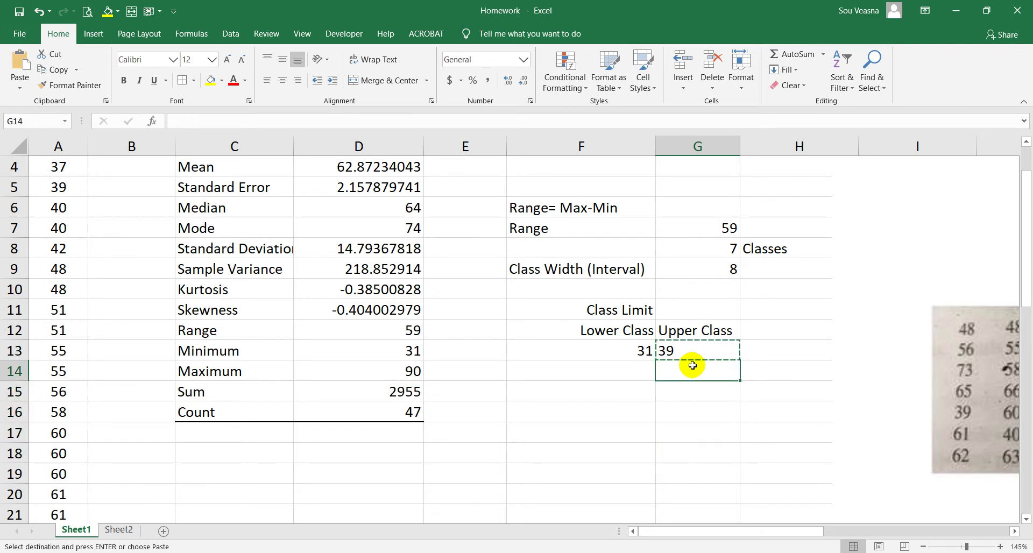
key(shift+Down)
key(shift+Down)
key(shift+Down)
key(shift+Down)
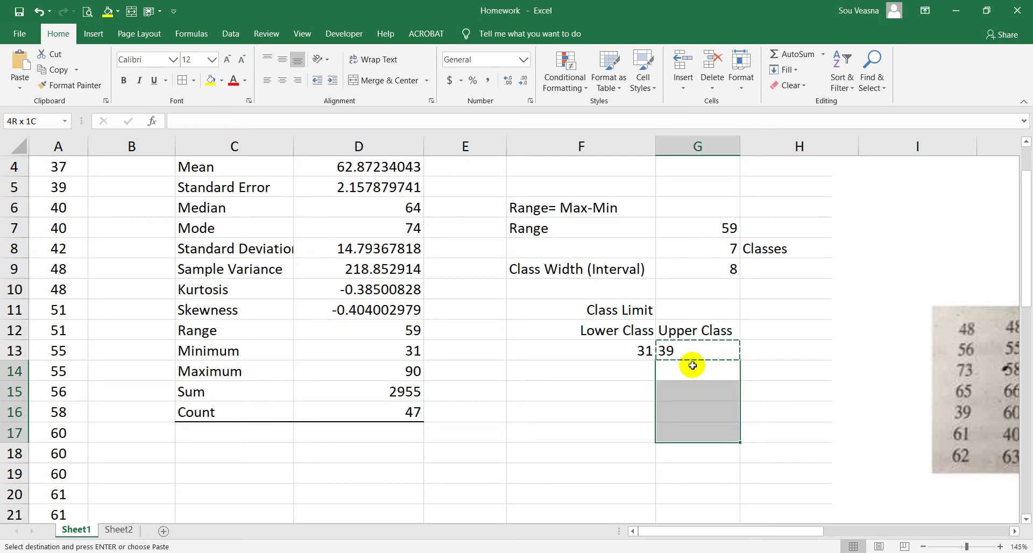
key(shift+Down)
key(ctrl+v)
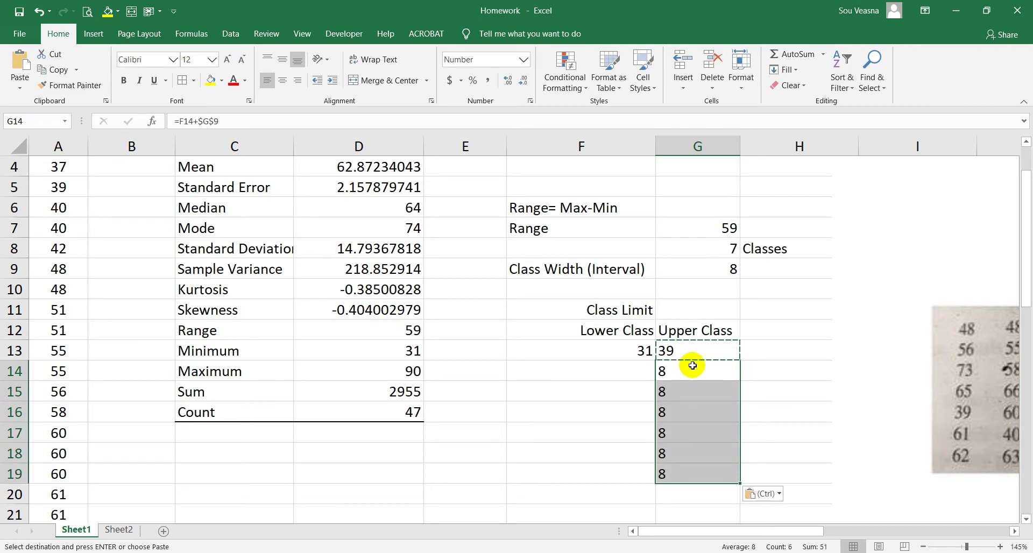
click(282, 81)
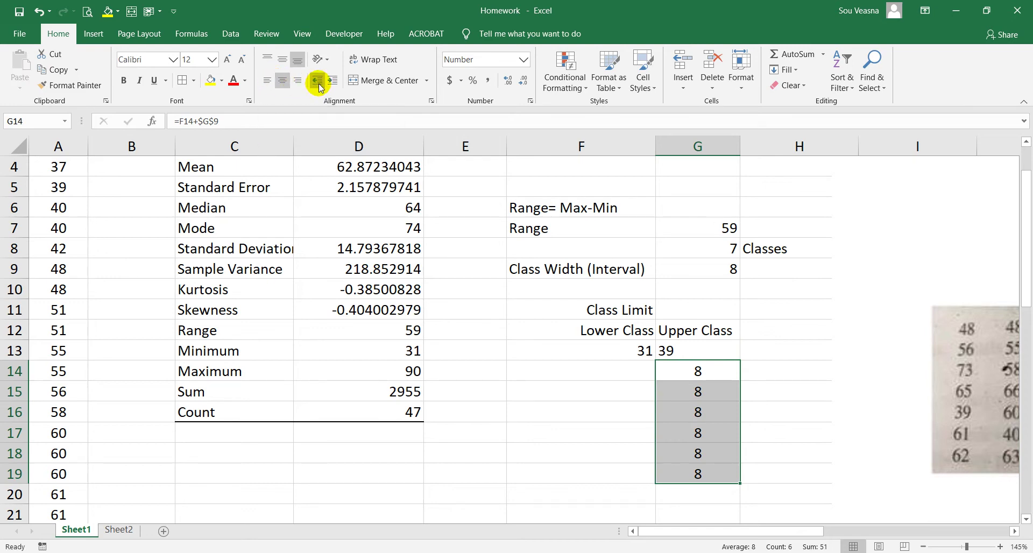
key(ctrl+z)
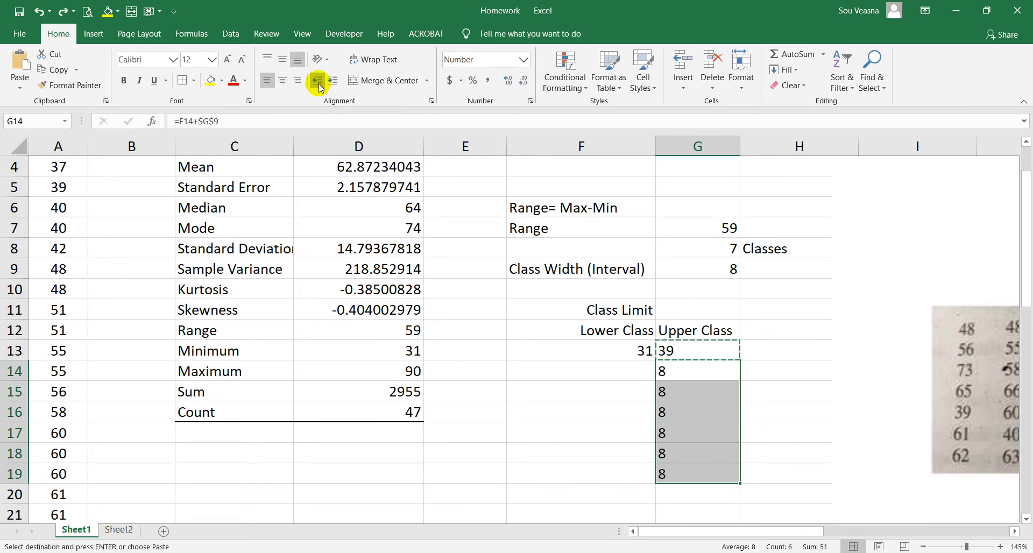
Step: Enter the remaining lower class limits 40, 49, 58, 67, 76 and 85 in F14:F19
click(633, 374)
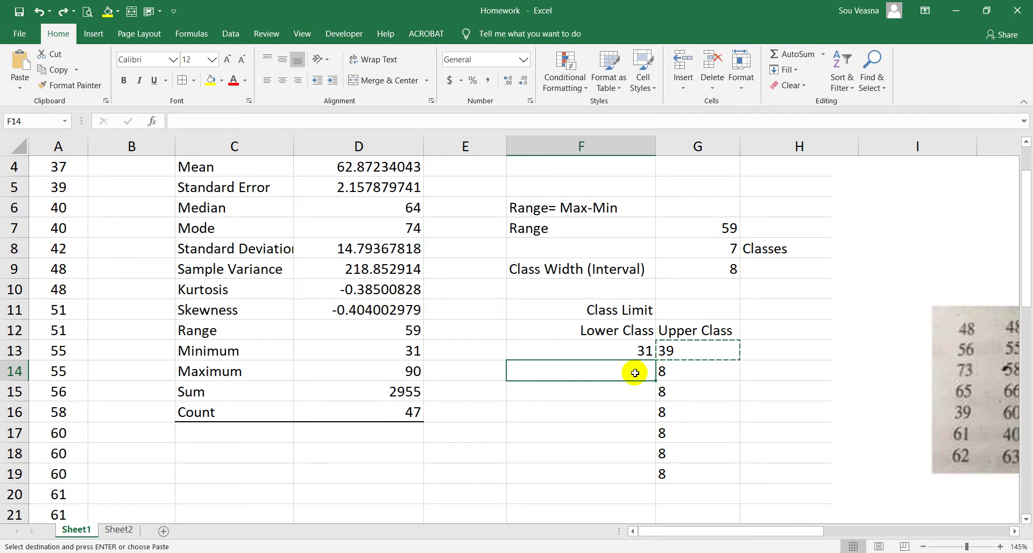
text(40)
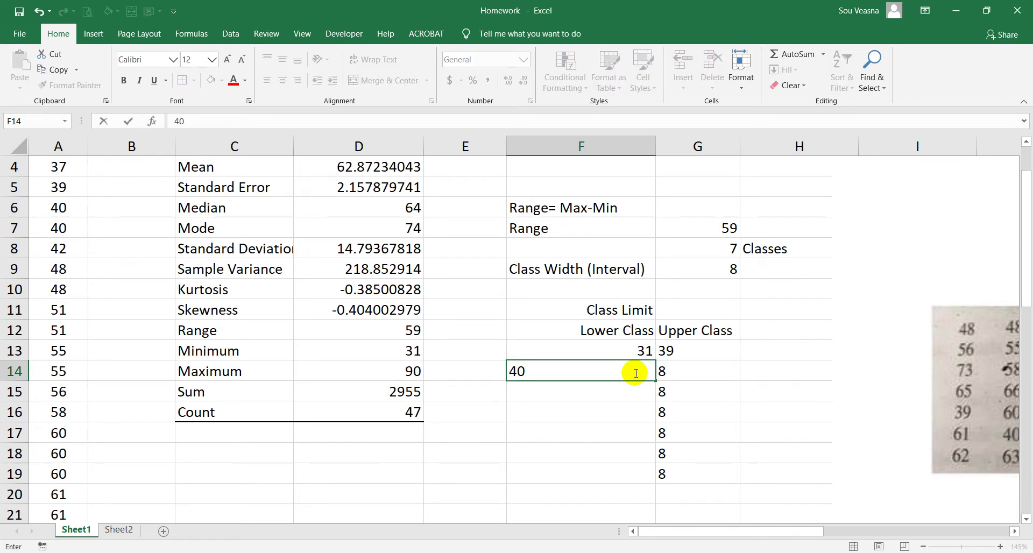
key(Return)
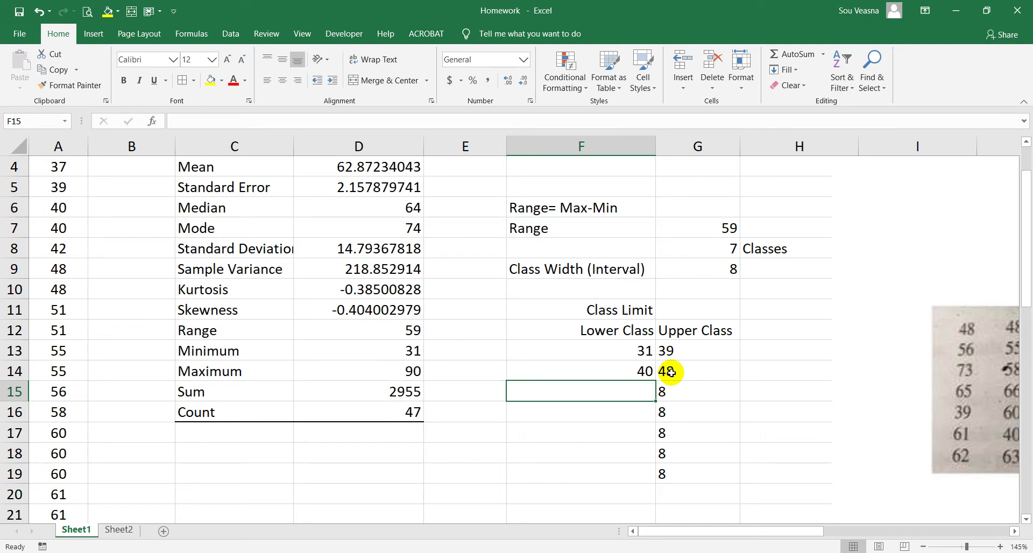
text(49)
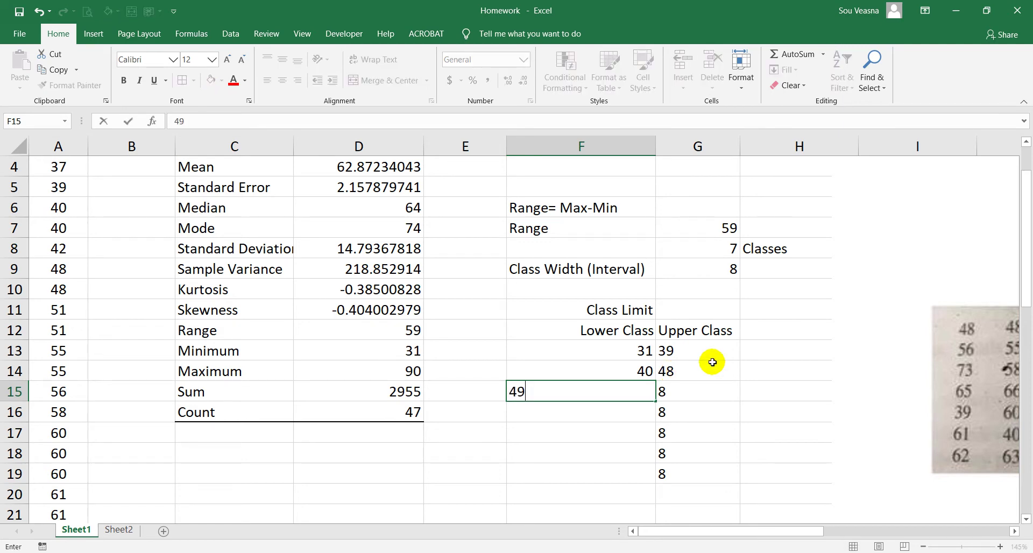
key(Return)
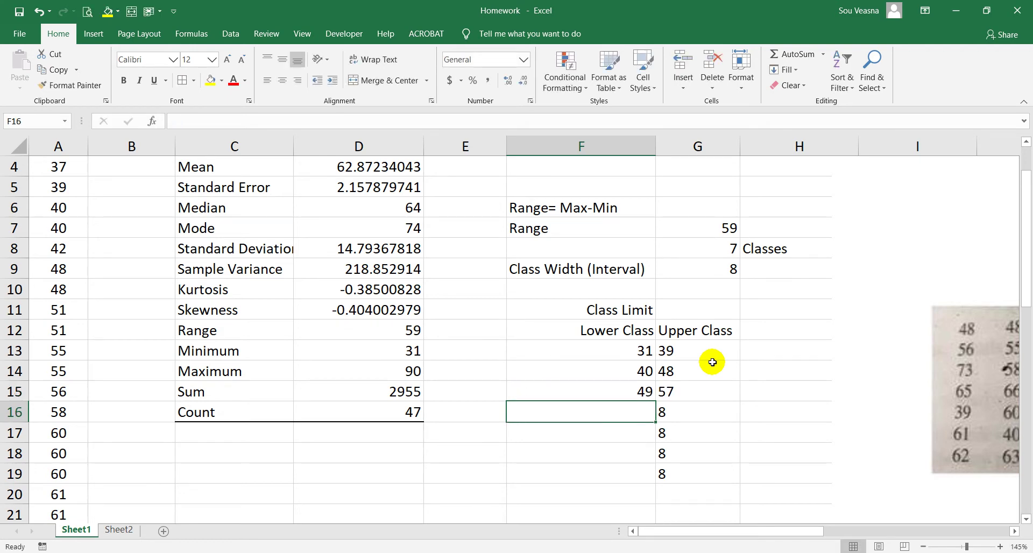
text(58)
key(Return)
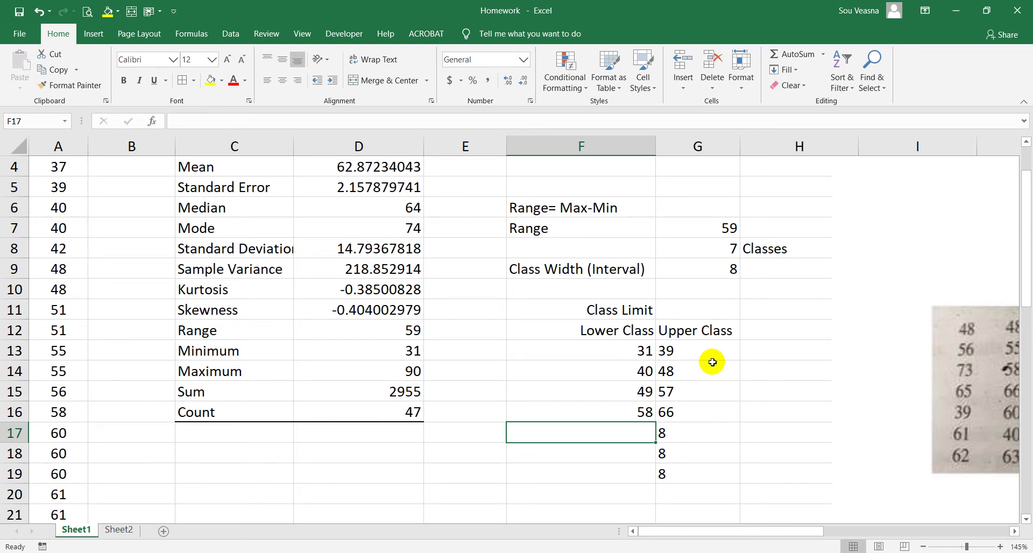
text(67)
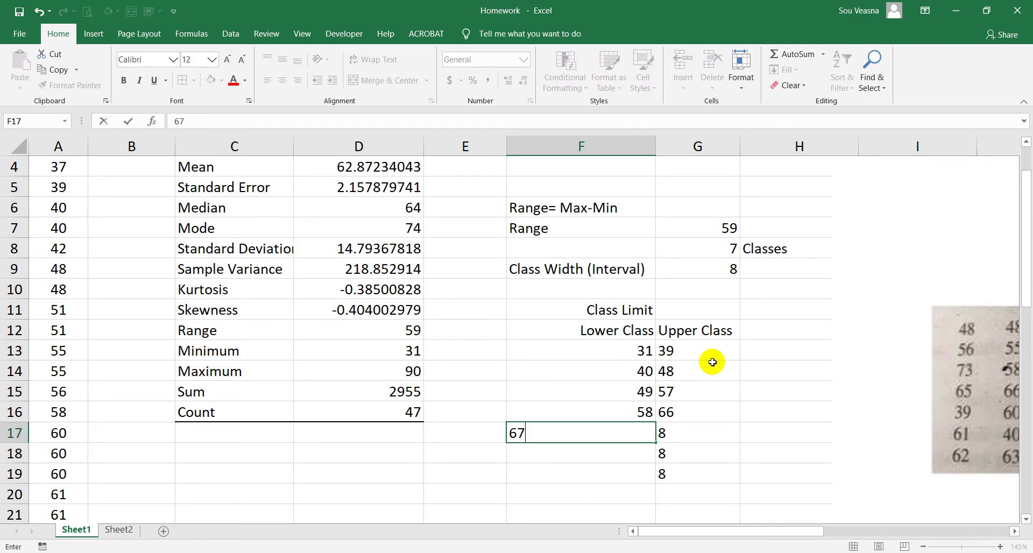
key(Return)
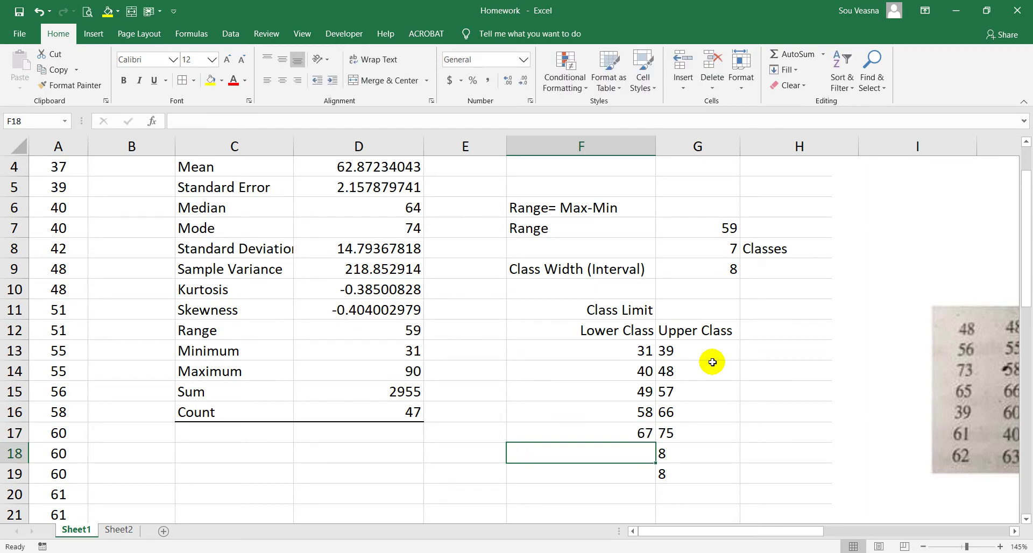
text(76)
key(Return)
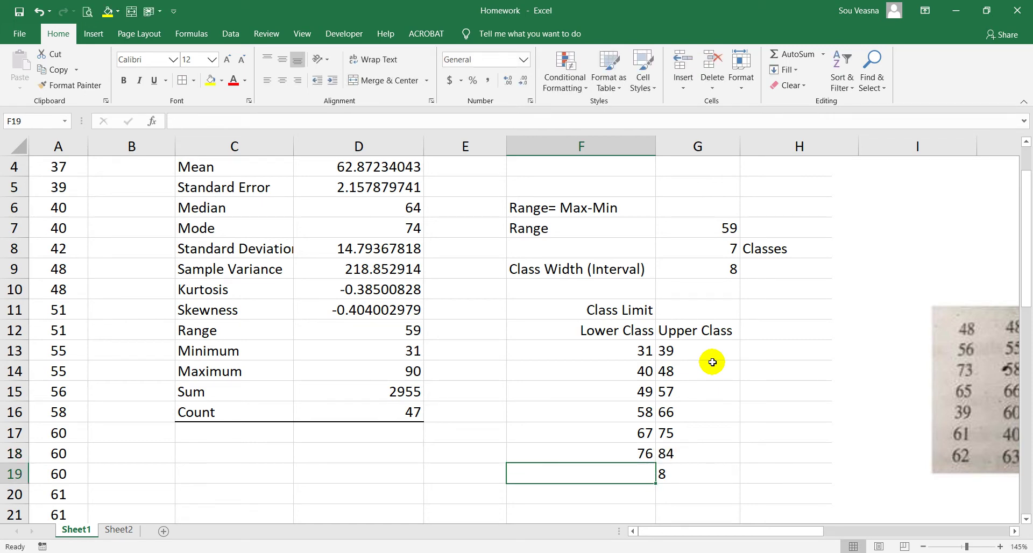
text(85)
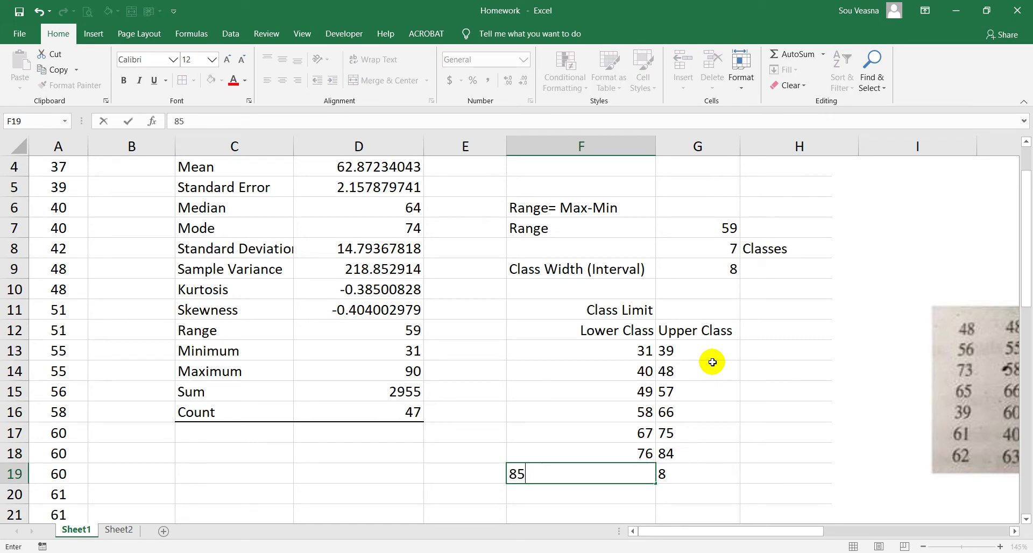
key(Return)
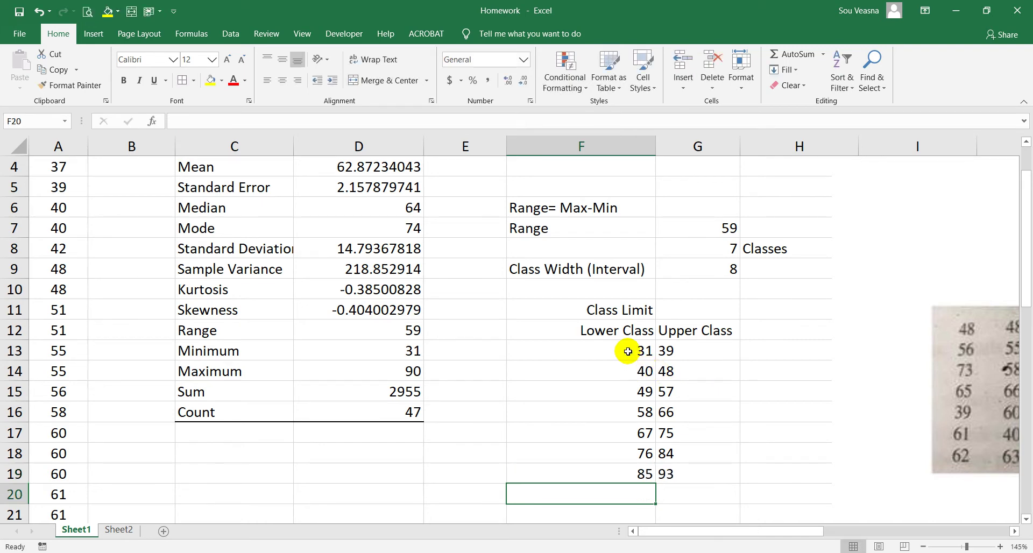
drag(632, 350, 668, 475)
key(shift+Up)
key(shift+Up)
click(652, 358)
Step: Write the first two class intervals as text, [31-39] in D20 and [40-48] in D21
scroll(653, 355, down, 1)
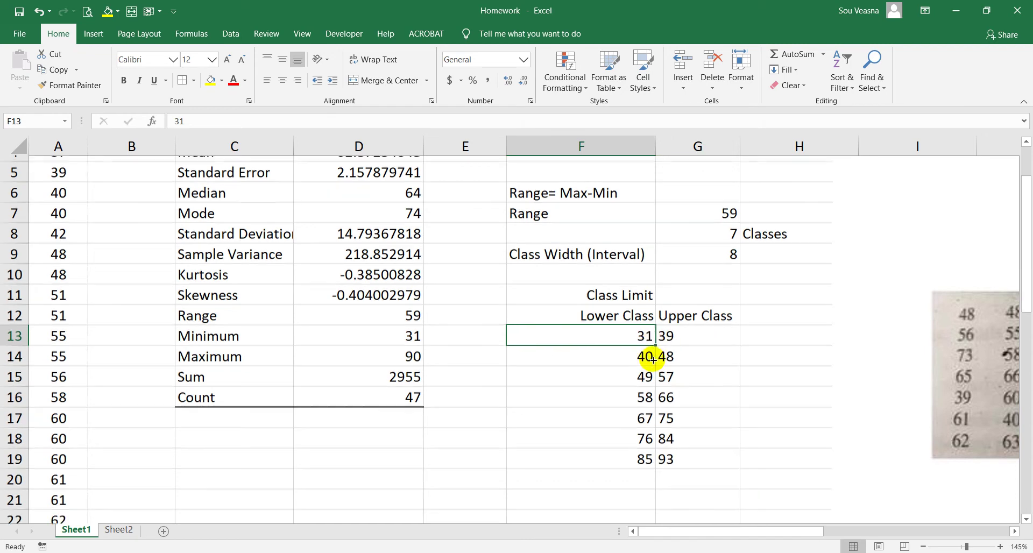
click(389, 438)
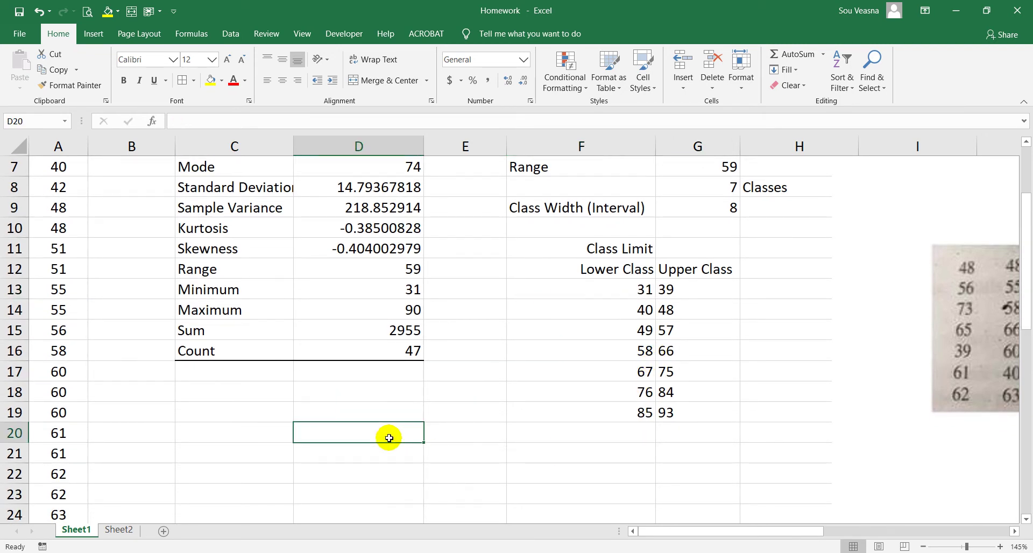
text([3)
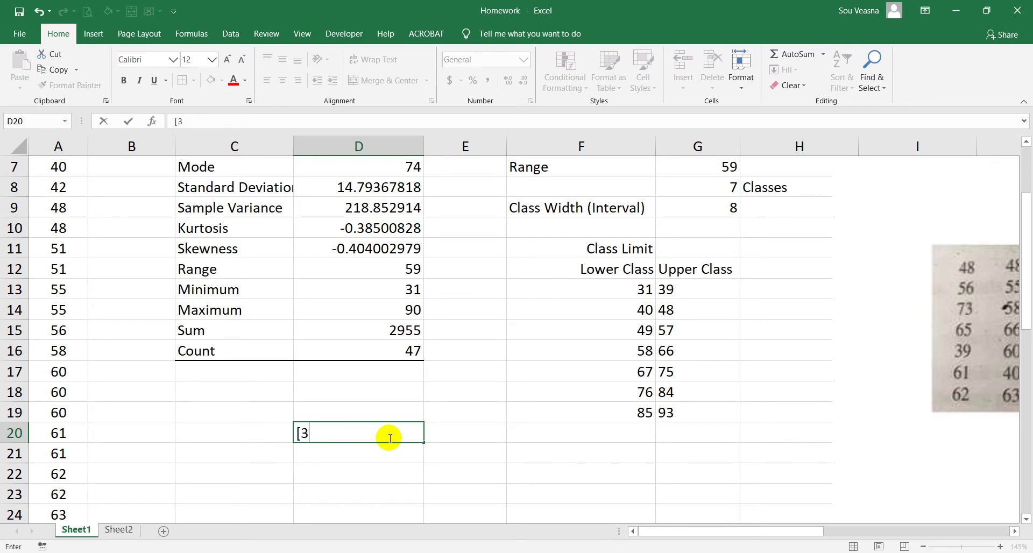
text(1-39])
key(Return)
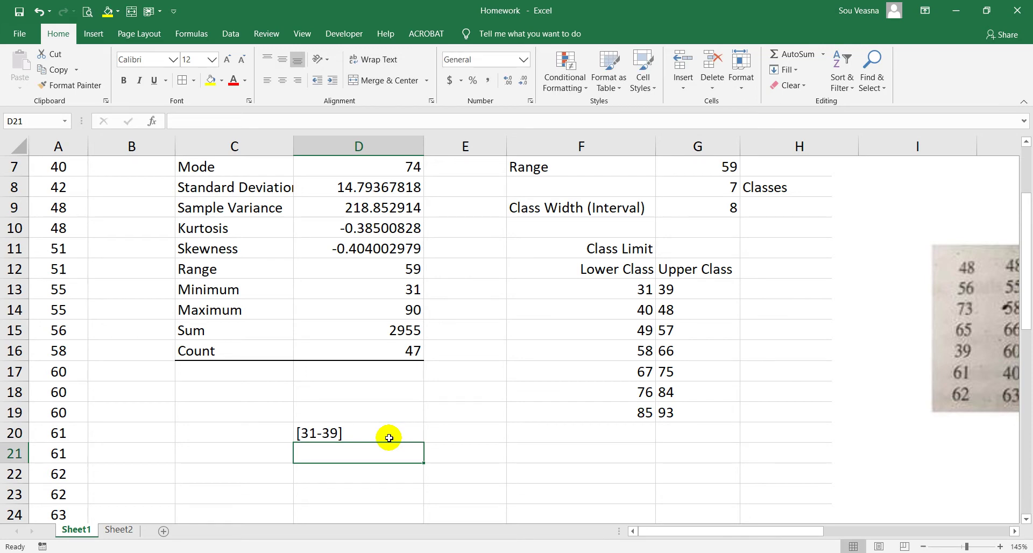
text([40)
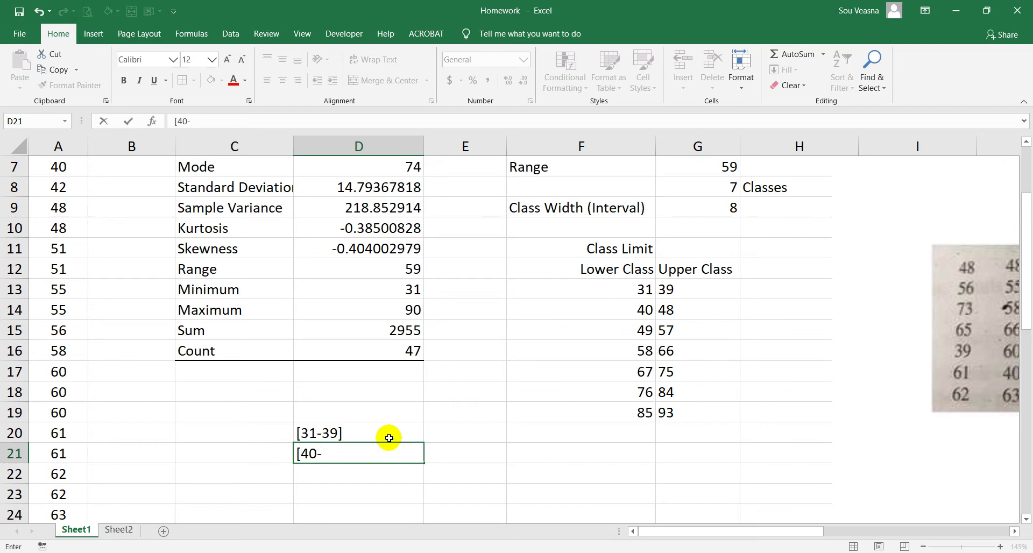
text(-48)
key(Return)
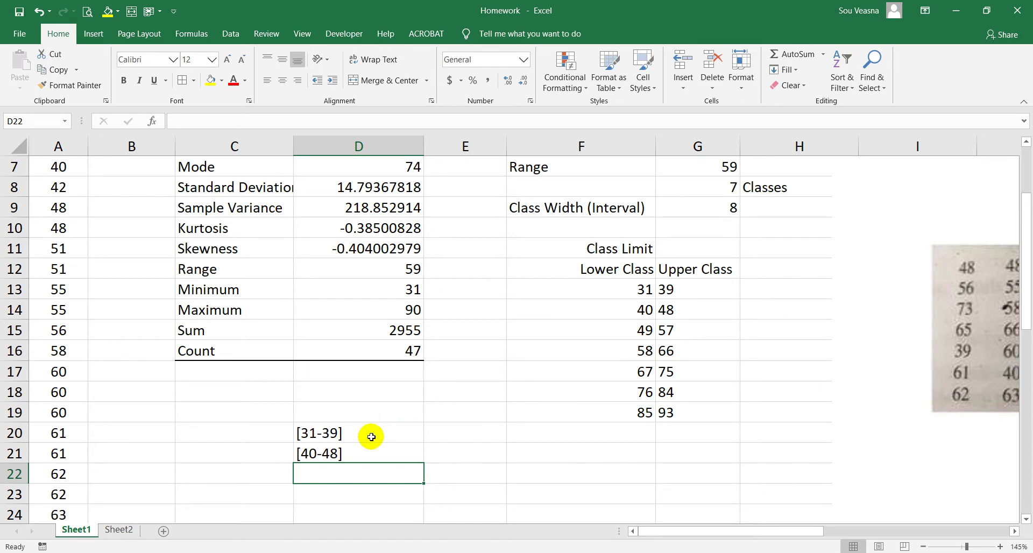
drag(370, 434, 371, 454)
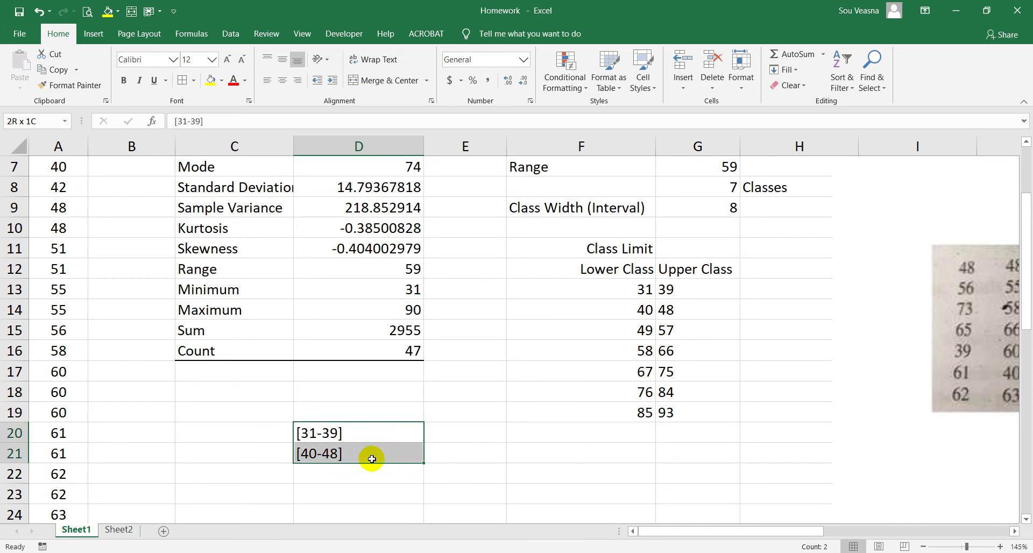
Step: Add the heading Frequency in H12 beside Upper Class and move the homework picture clear of column H
click(768, 266)
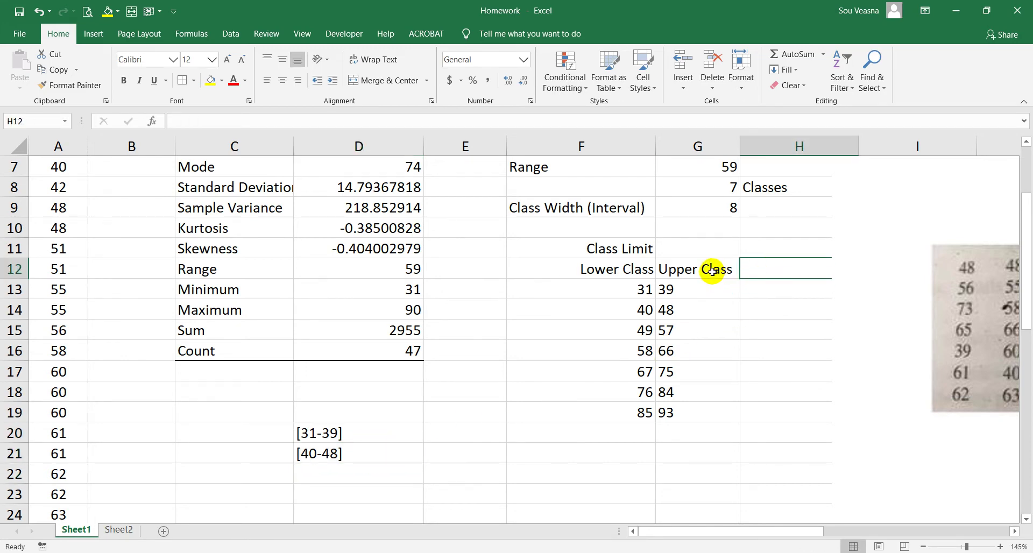
text(Fre)
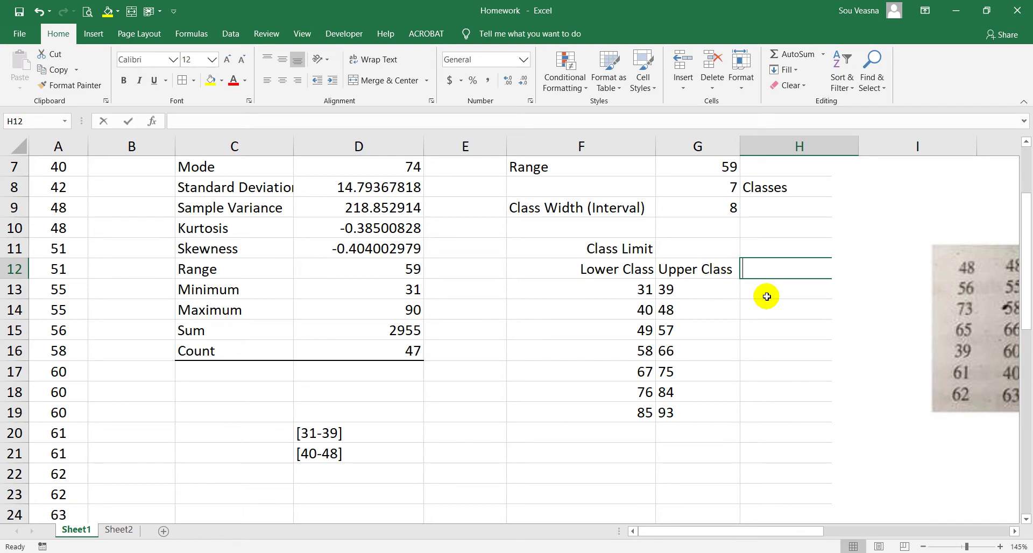
text(quency)
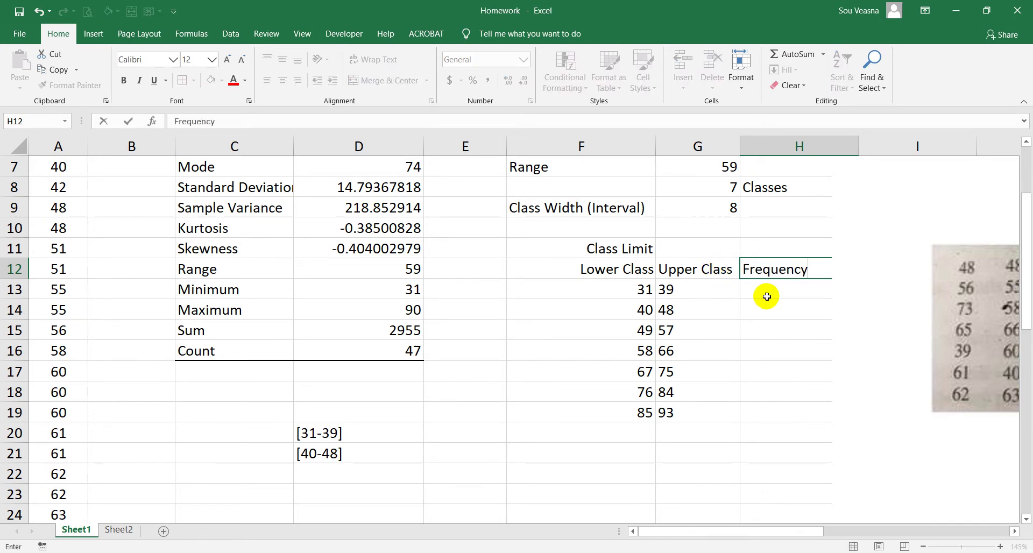
click(767, 297)
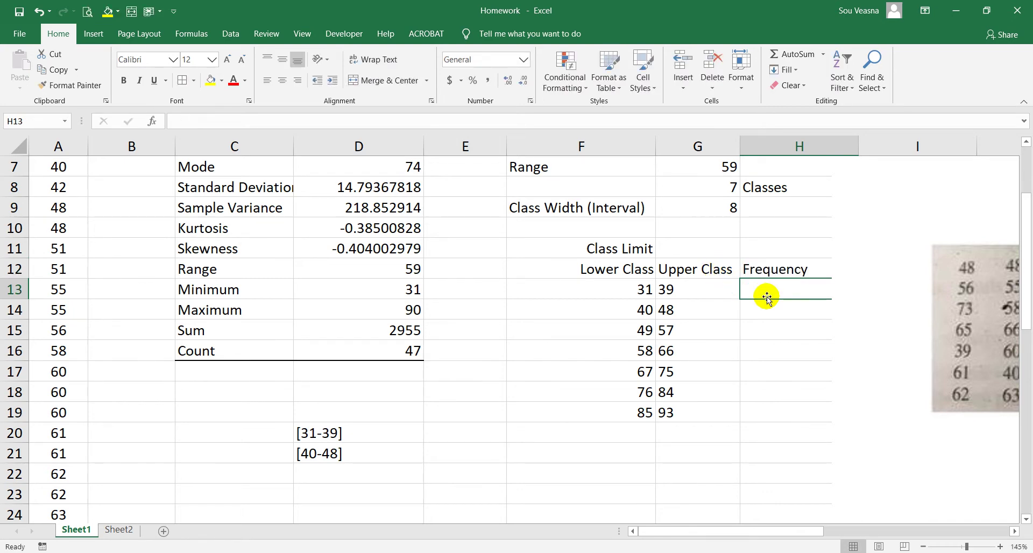
drag(854, 244, 898, 276)
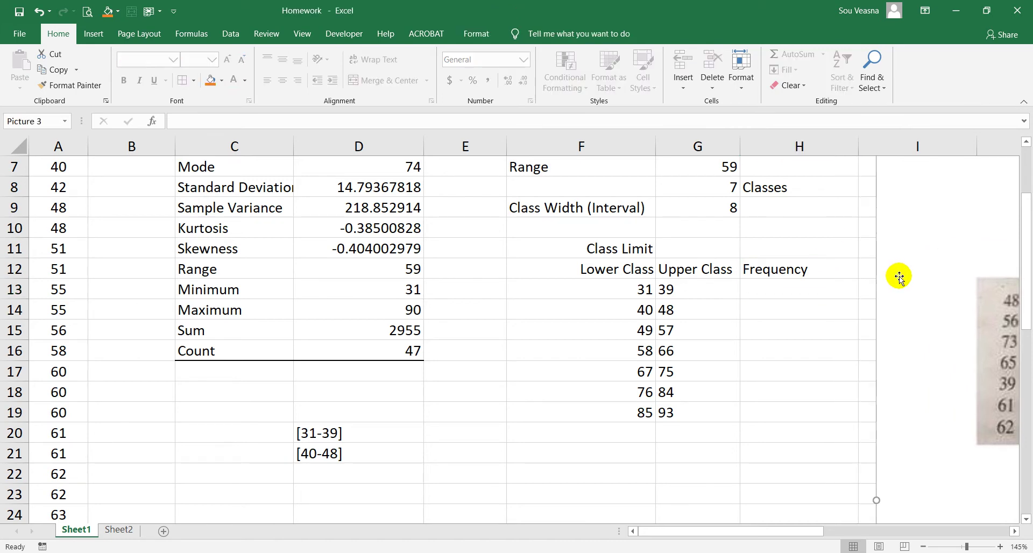
Step: Count the ages belonging to the 31–39 class in A2:A5 and enter 4 as its frequency in H13
scroll(696, 315, up, 1)
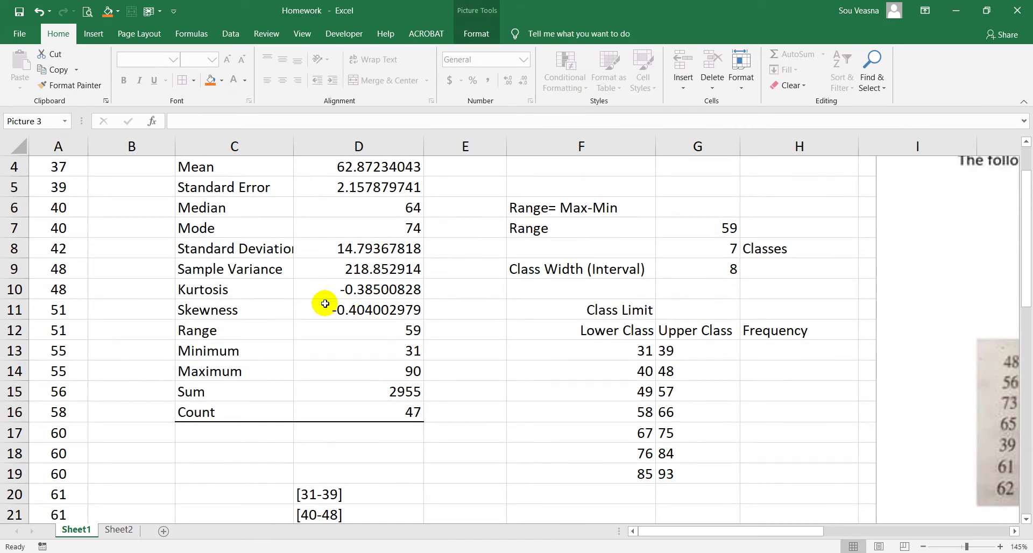
scroll(327, 304, up, 1)
click(56, 192)
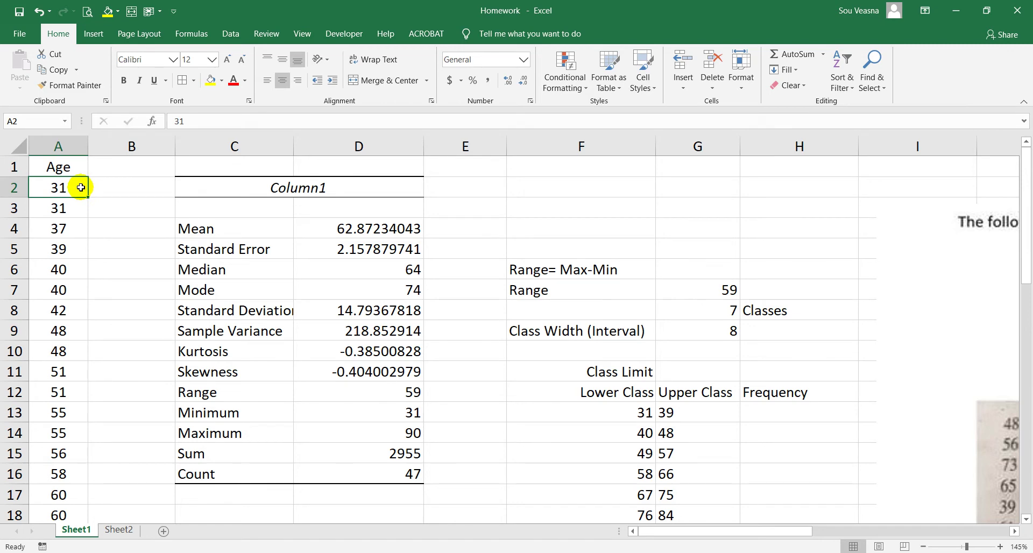
drag(81, 187, 76, 248)
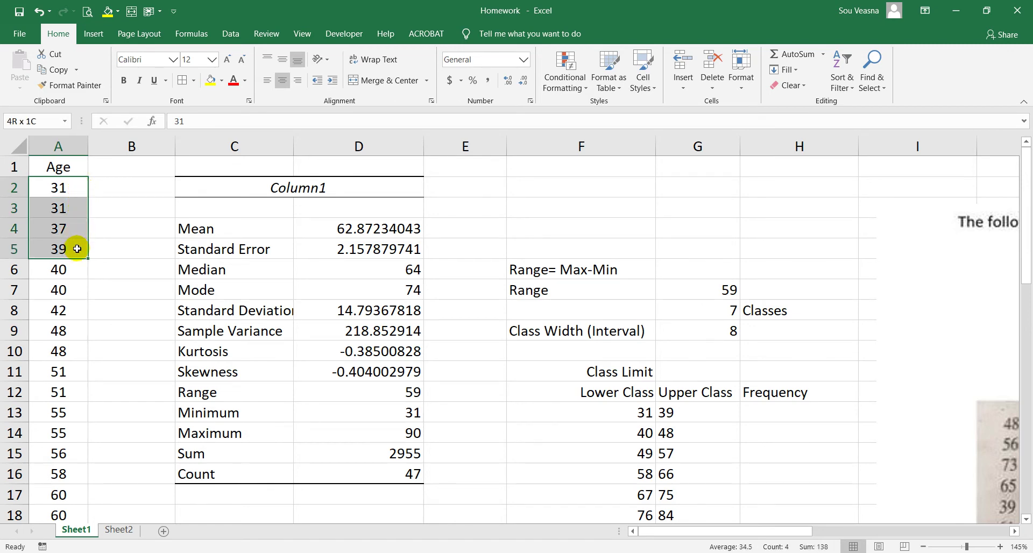
drag(77, 248, 77, 248)
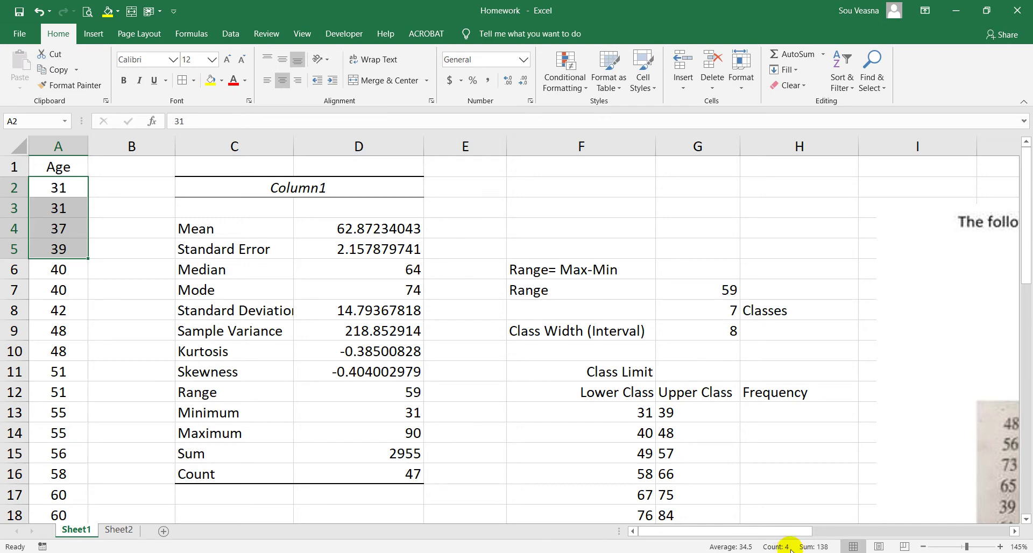
click(759, 409)
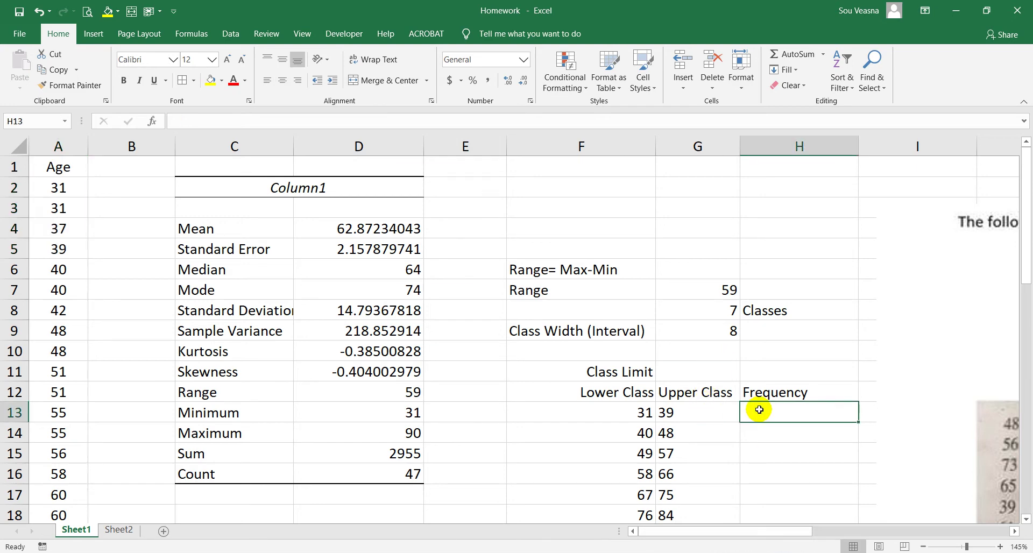
text(4)
key(Return)
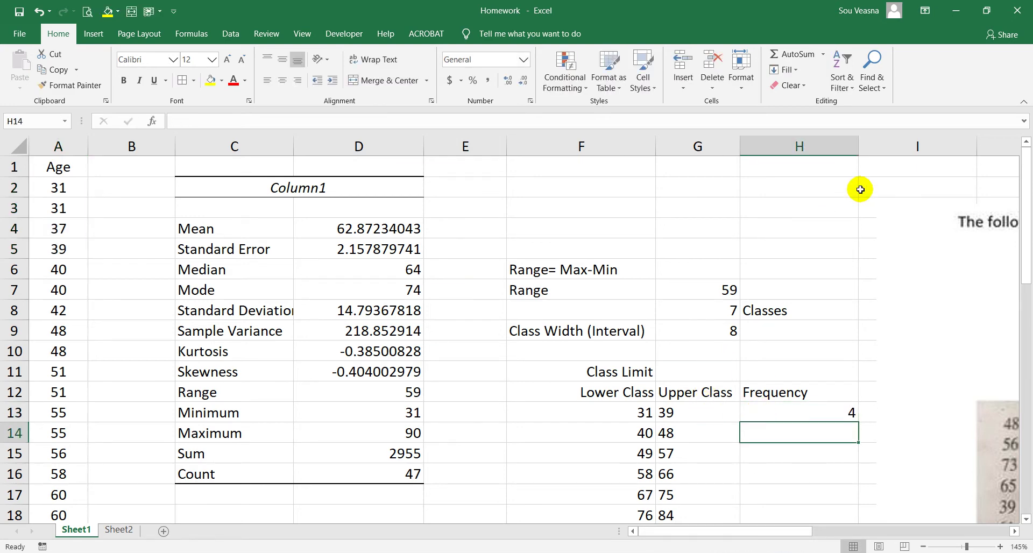
Step: Narrow column H, and enter 5 in H14 as the 40–48 class frequency, counted from A6:A10
drag(855, 151, 798, 159)
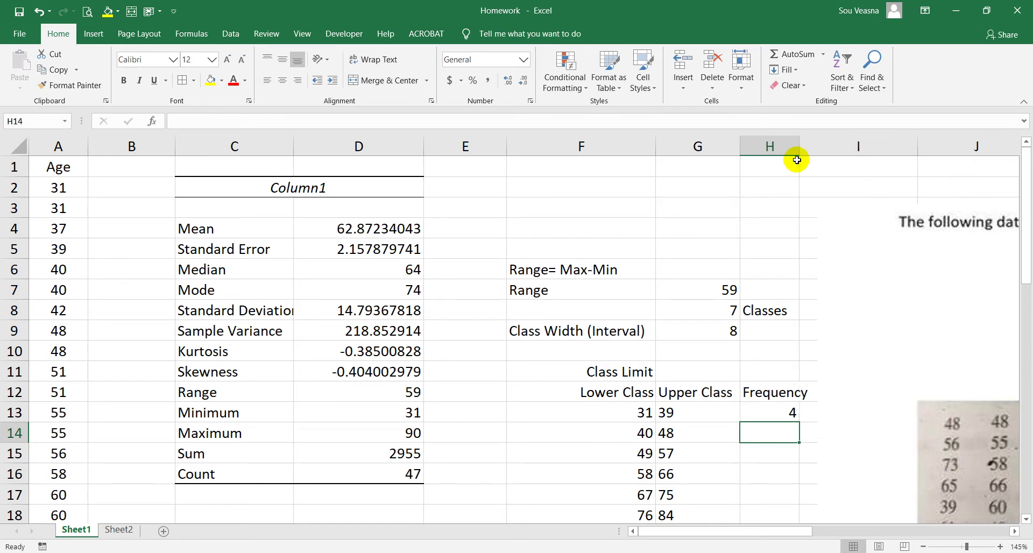
click(70, 269)
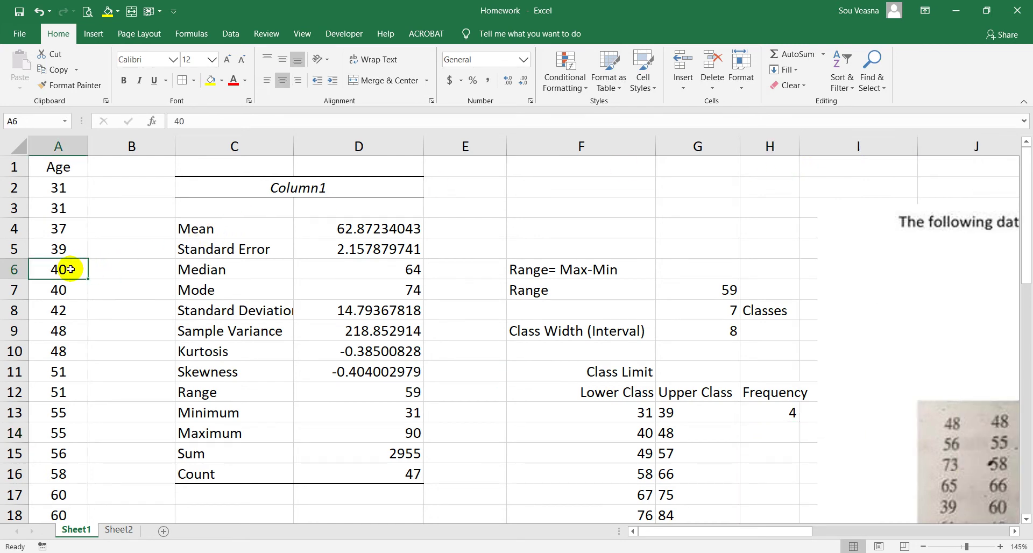
drag(71, 269, 69, 349)
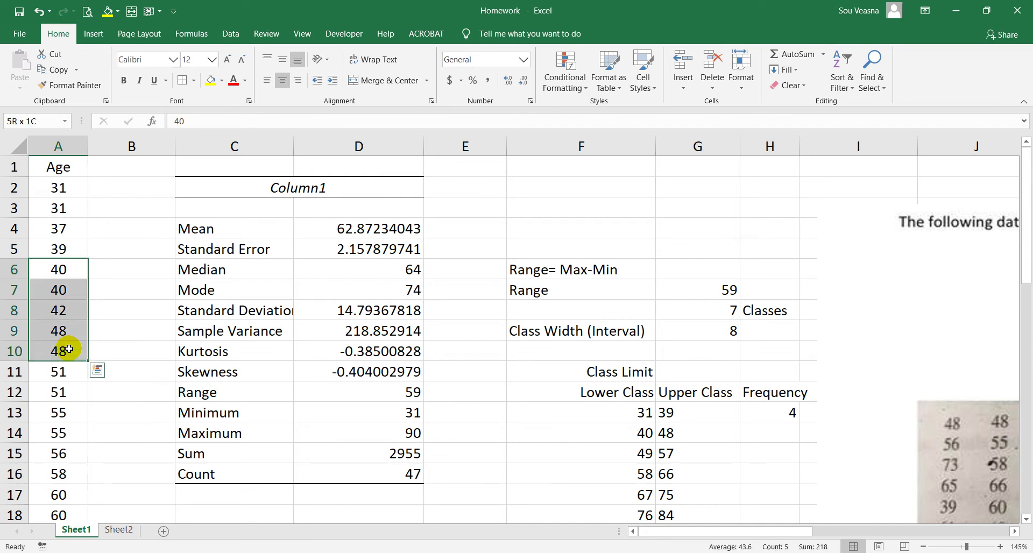
click(779, 431)
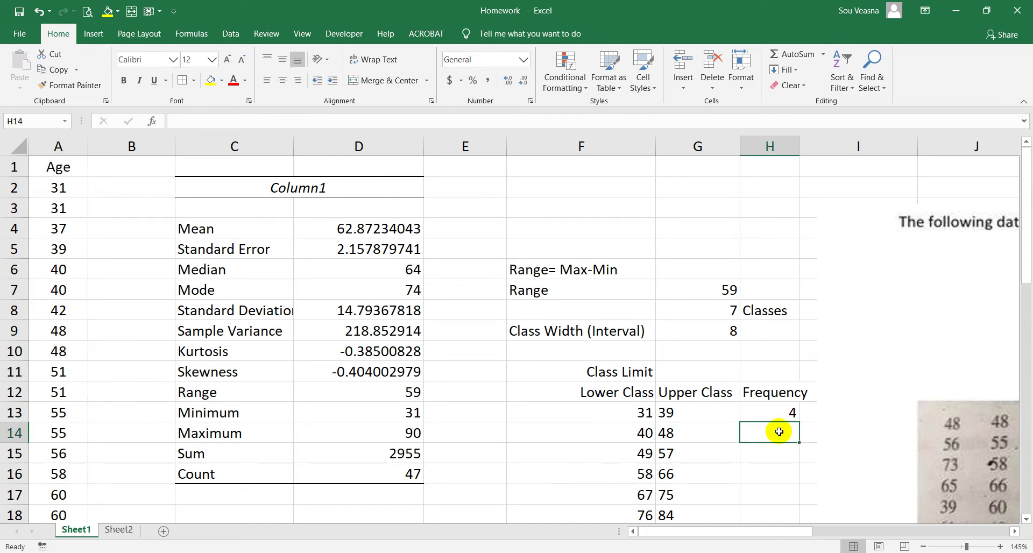
text(5)
key(Return)
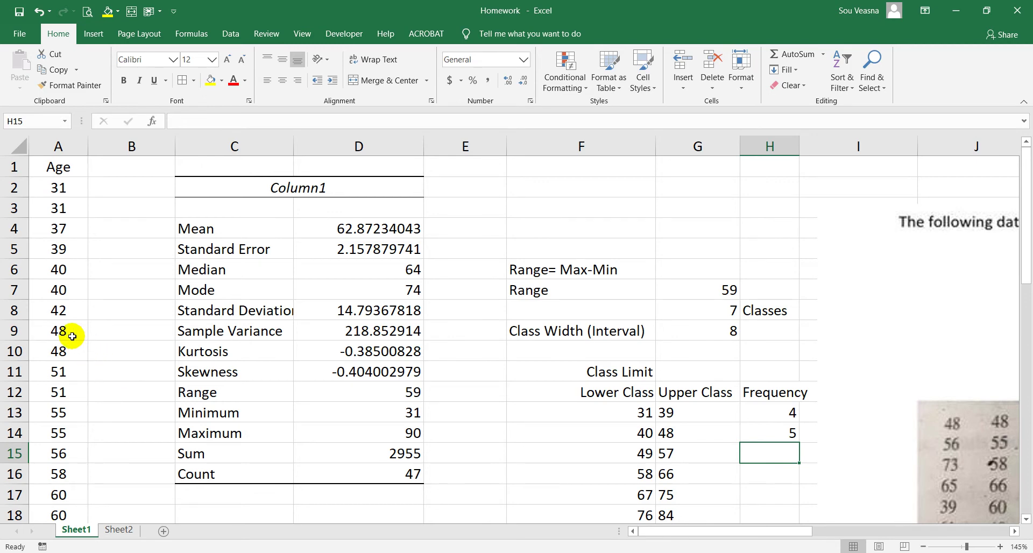
Step: Count the ages belonging to the 49–57 class in A11:A15 and enter 5 as its frequency in H15
click(66, 371)
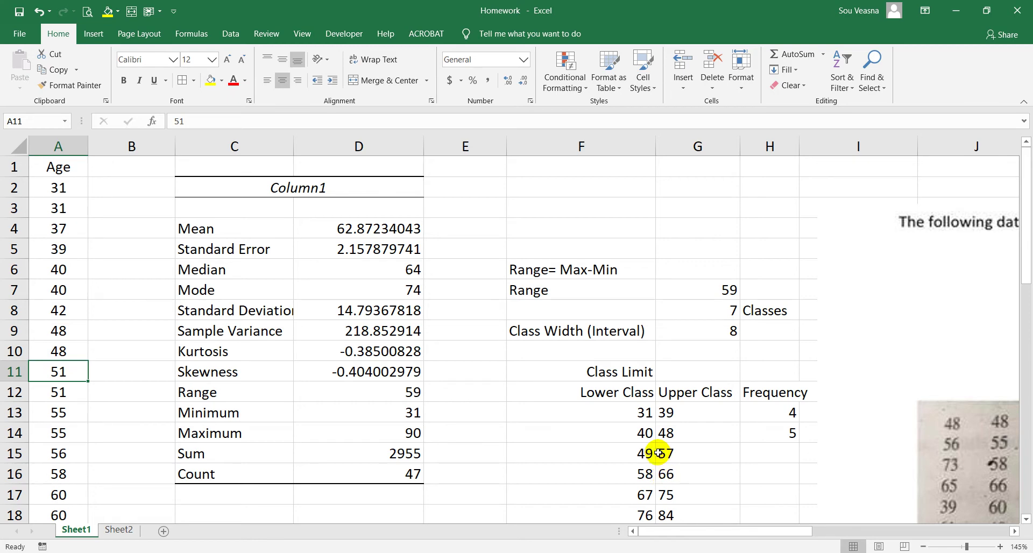
shift+click(66, 456)
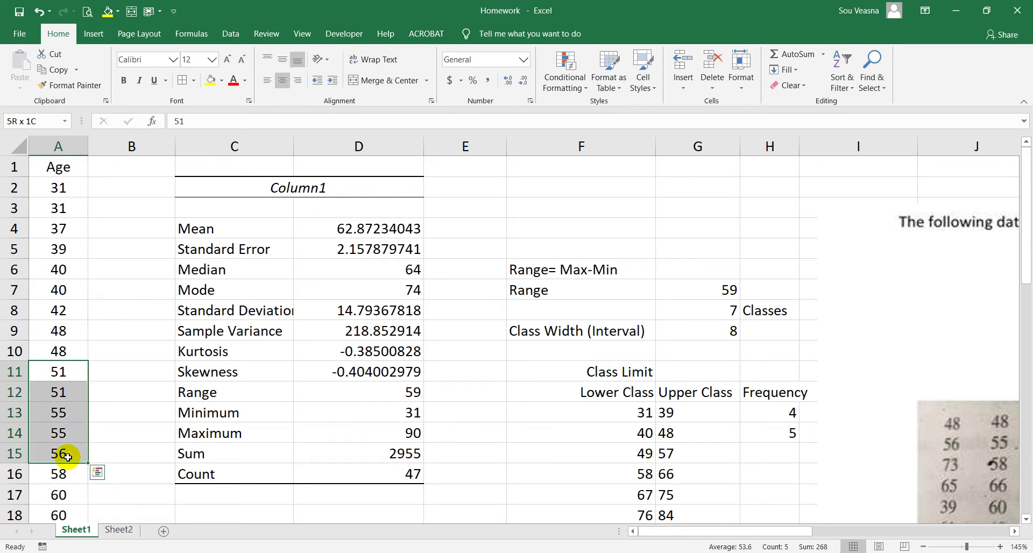
click(769, 460)
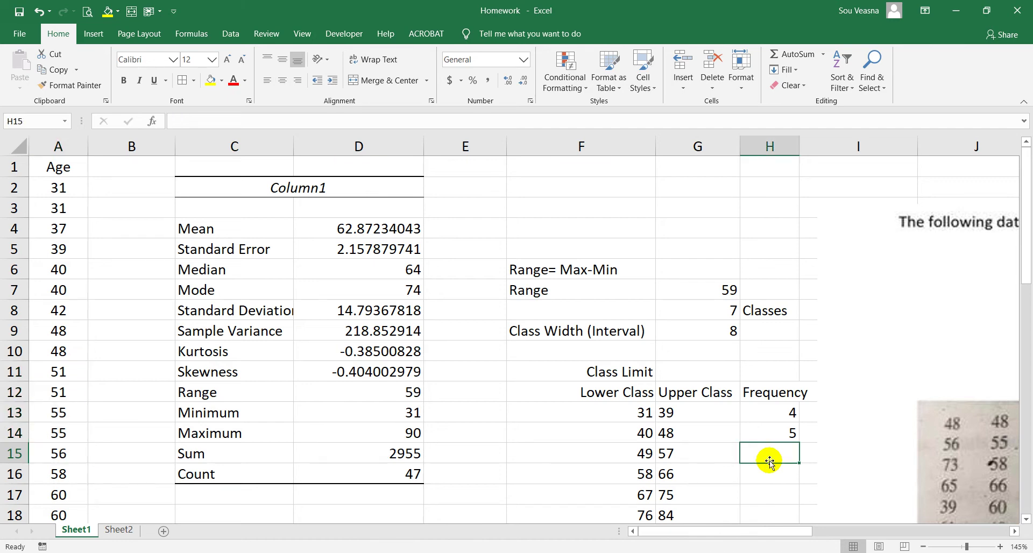
text(5)
key(Return)
Step: Count the ages belonging to the 58–66 class in A16:A27 and enter 12 as its frequency in H16
scroll(157, 428, down, 1)
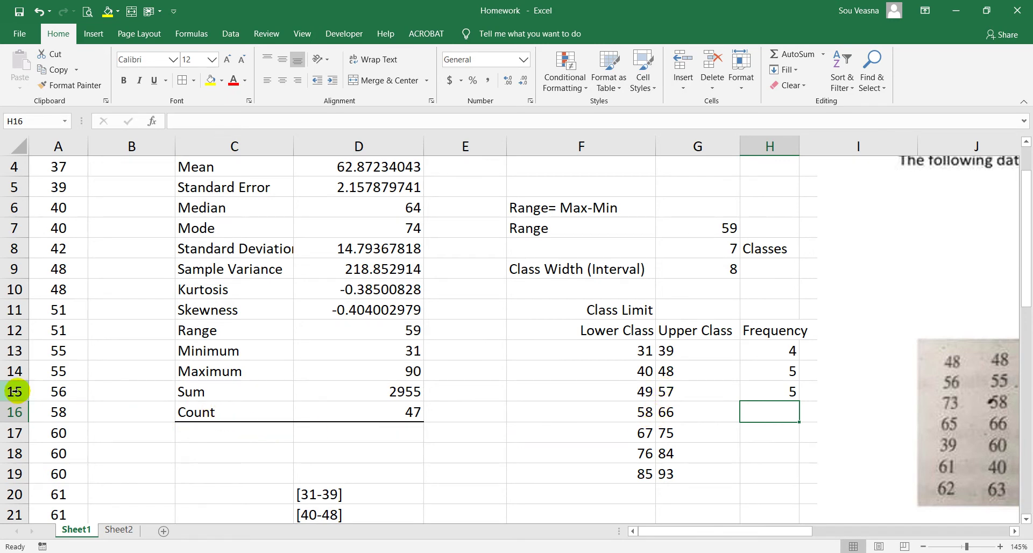
click(52, 415)
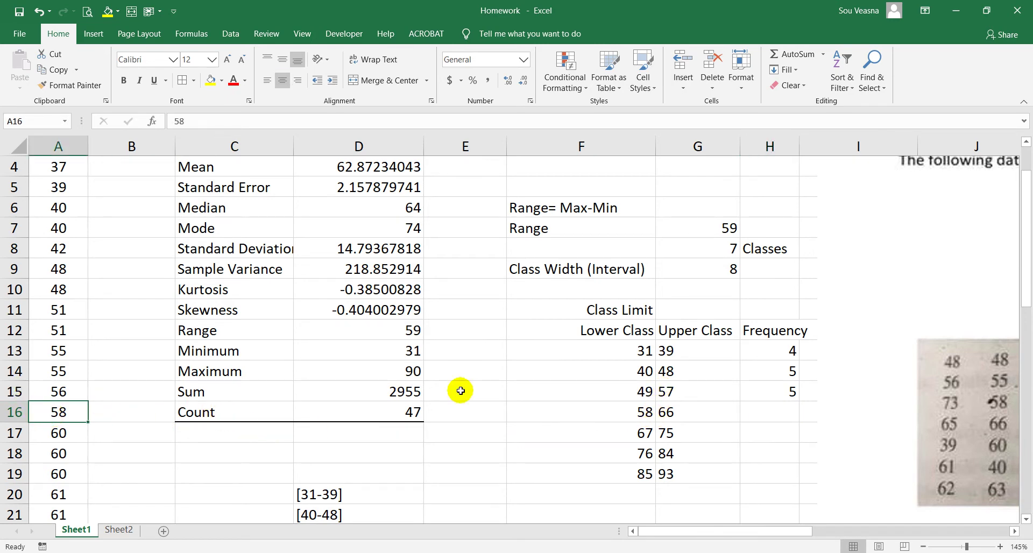
scroll(96, 455, down, 1)
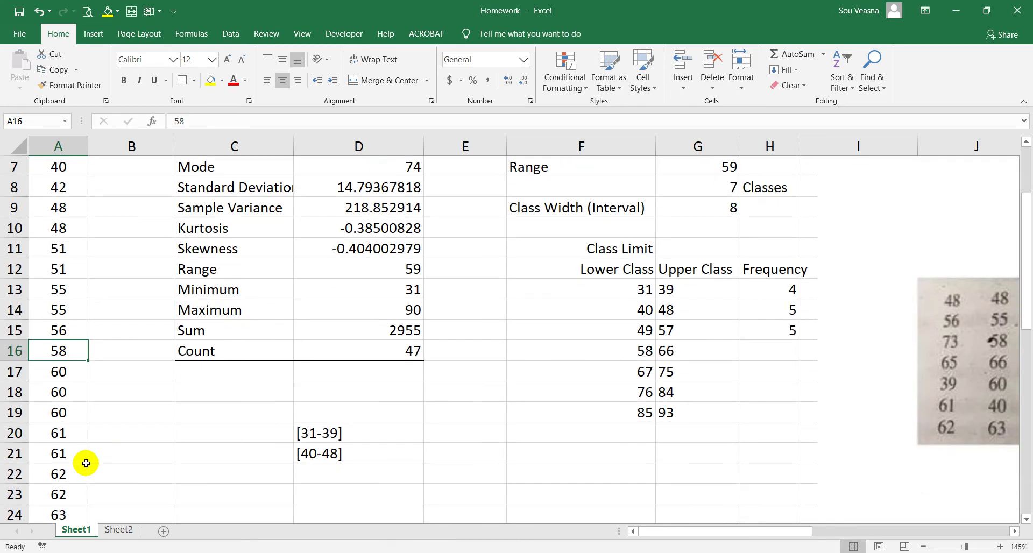
scroll(86, 462, down, 1)
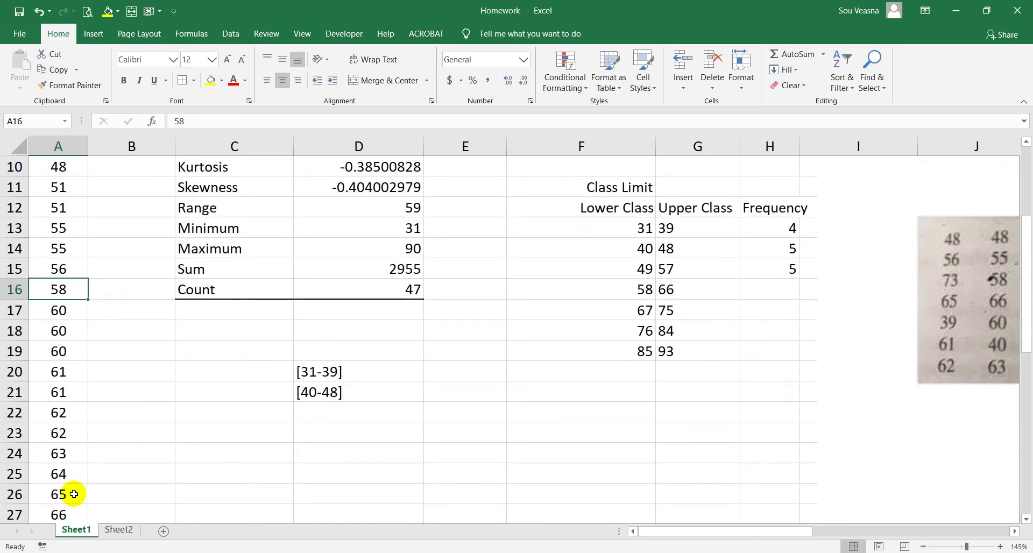
shift+click(70, 514)
scroll(71, 512, down, 1)
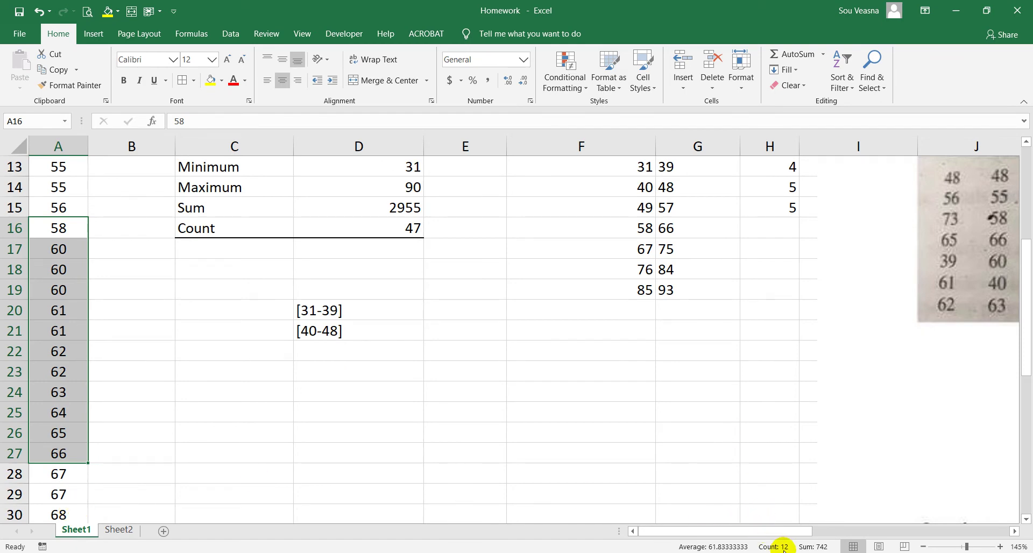
click(755, 227)
text(12)
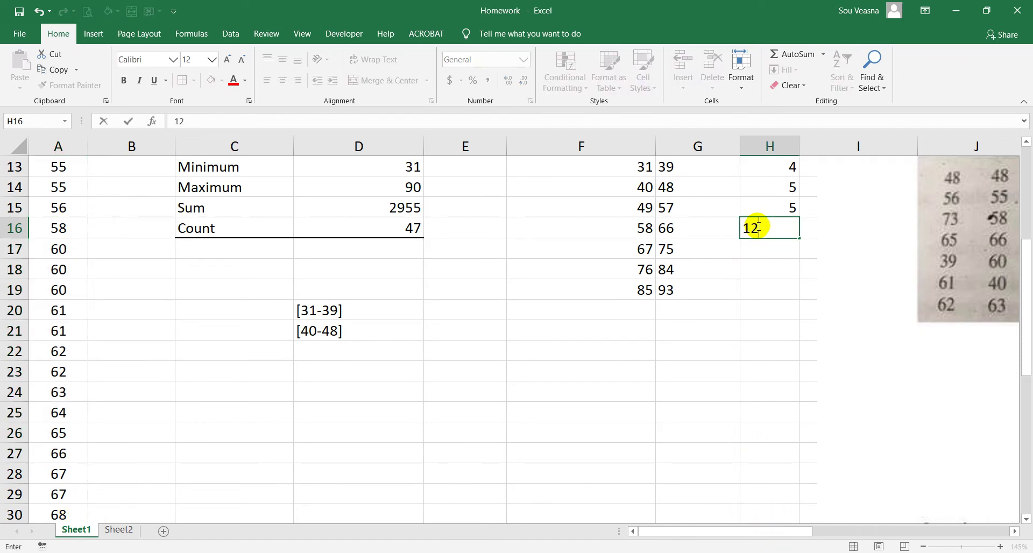
key(Return)
Step: Insert an AutoSum total of the frequency column in H20
click(773, 311)
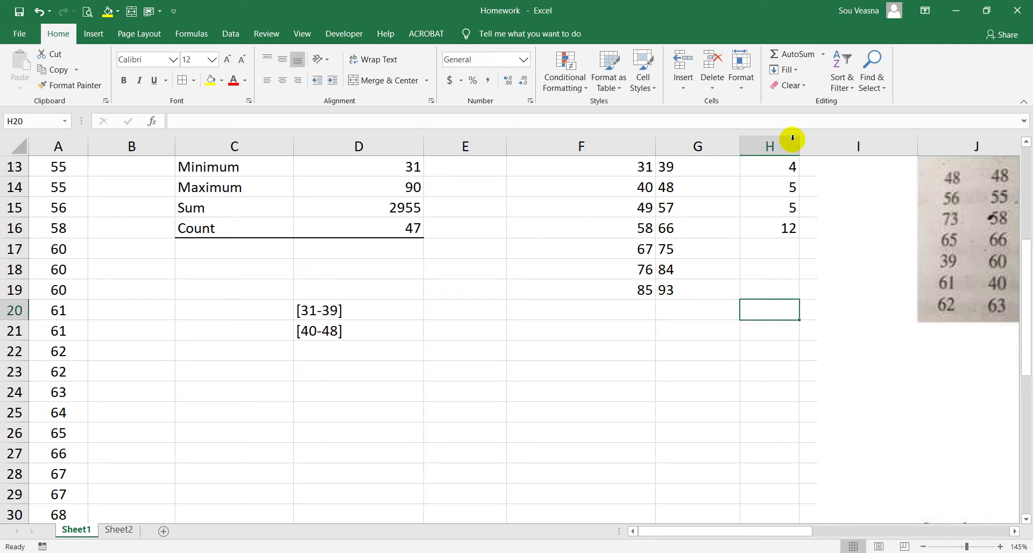
click(801, 55)
key(Return)
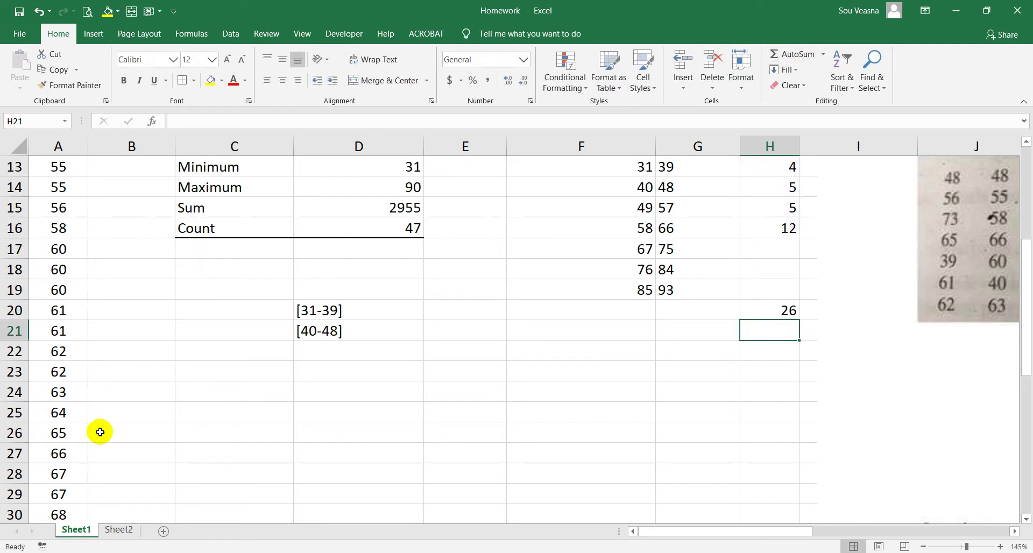
Step: Count the ages belonging to the 67–75 class in A28:A40 and enter 13 as its frequency in H17
click(69, 478)
scroll(70, 479, down, 1)
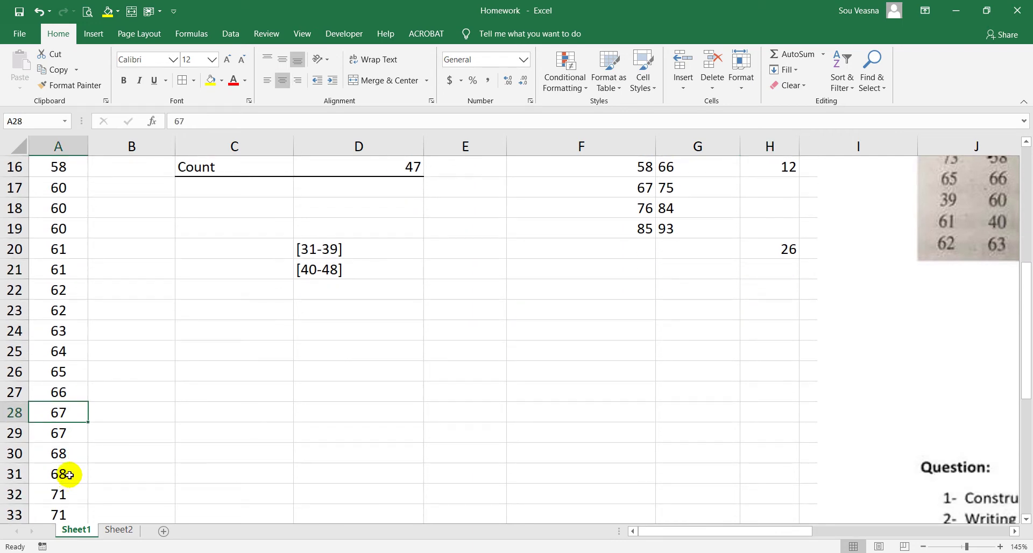
scroll(69, 484, down, 1)
scroll(69, 486, down, 1)
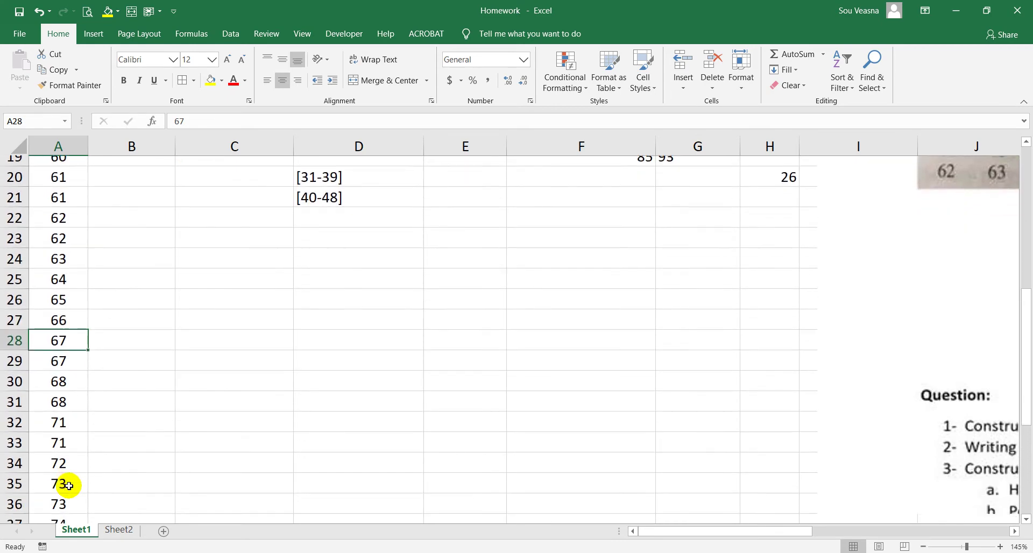
scroll(70, 476, down, 1)
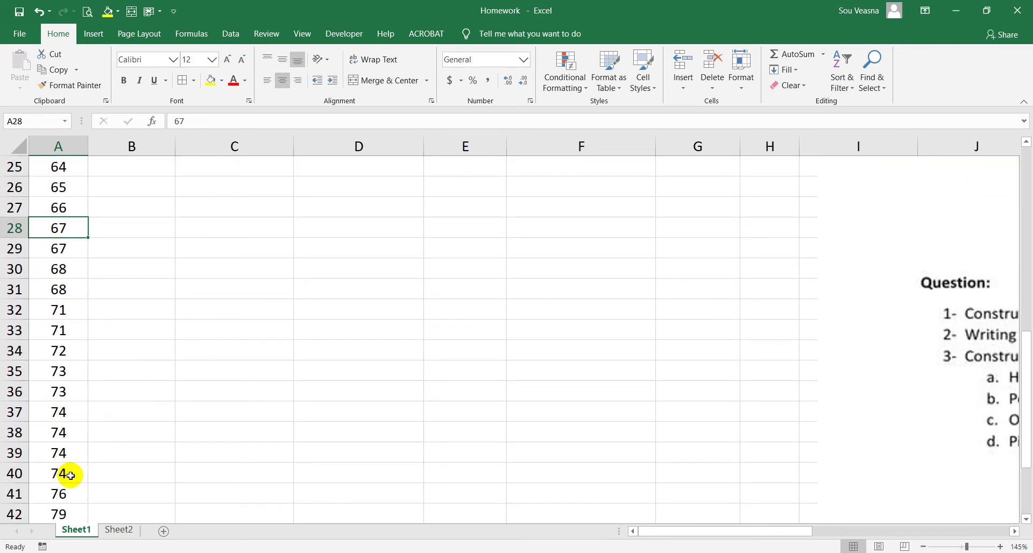
shift+click(71, 478)
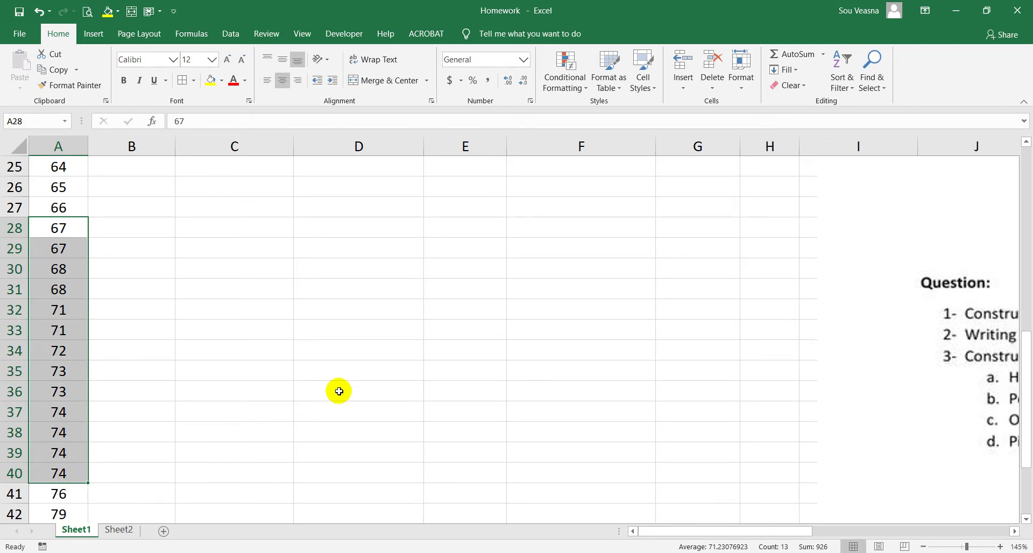
scroll(740, 336, up, 4)
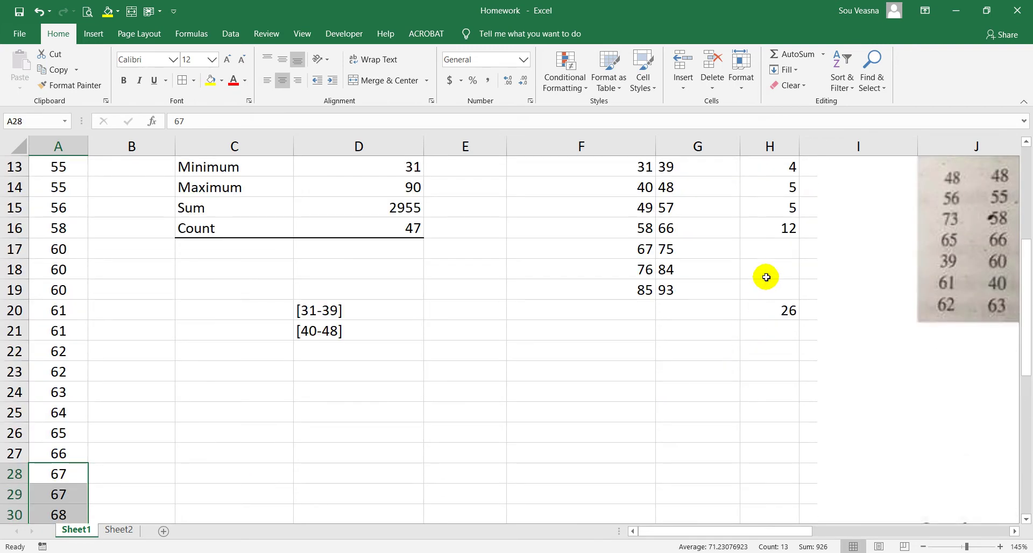
click(769, 251)
text(3)
key(Return)
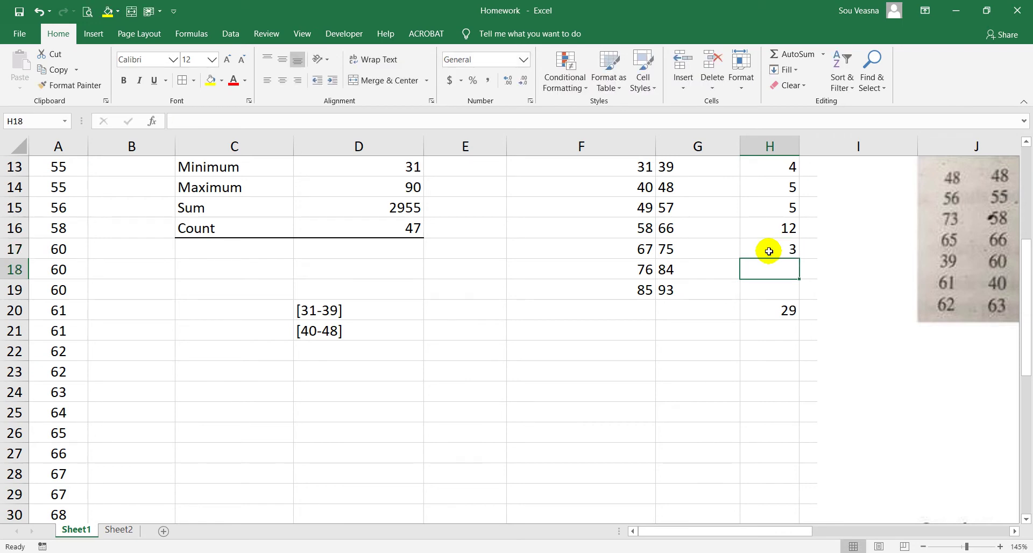
scroll(233, 373, down, 1)
double_click(787, 190)
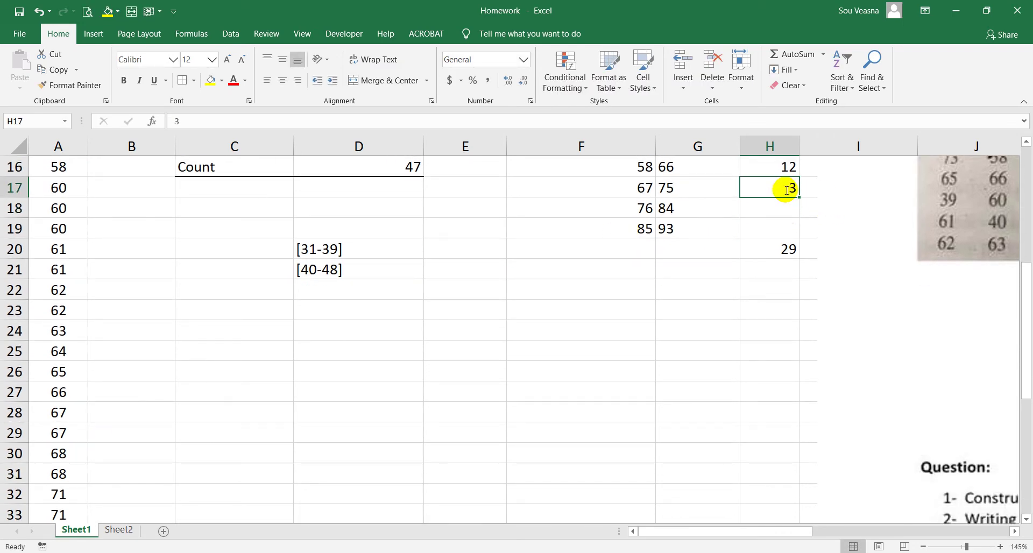
text(1)
key(Return)
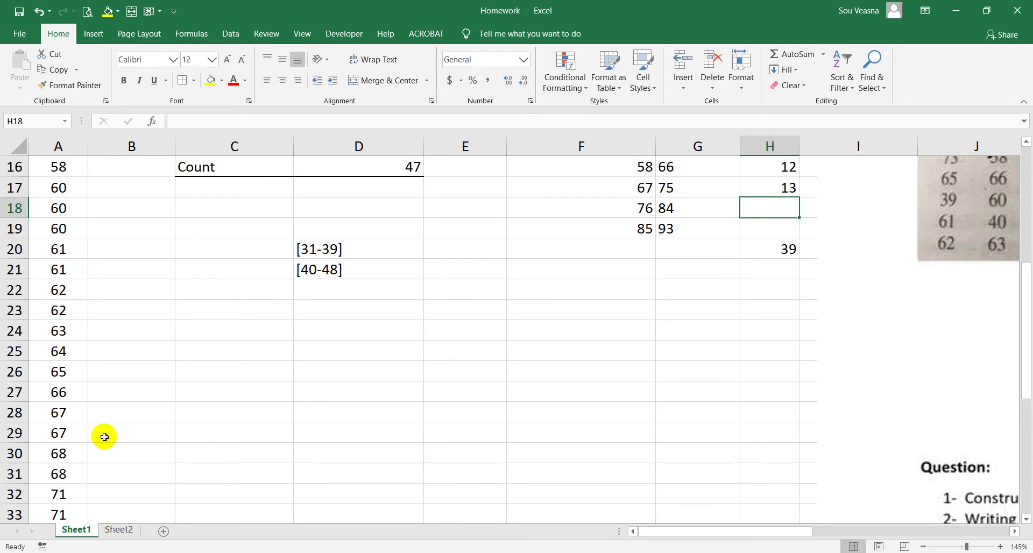
Step: Count the ages belonging to the 76–84 class in A41:A45 and enter 5 as its frequency in H18
scroll(104, 436, down, 6)
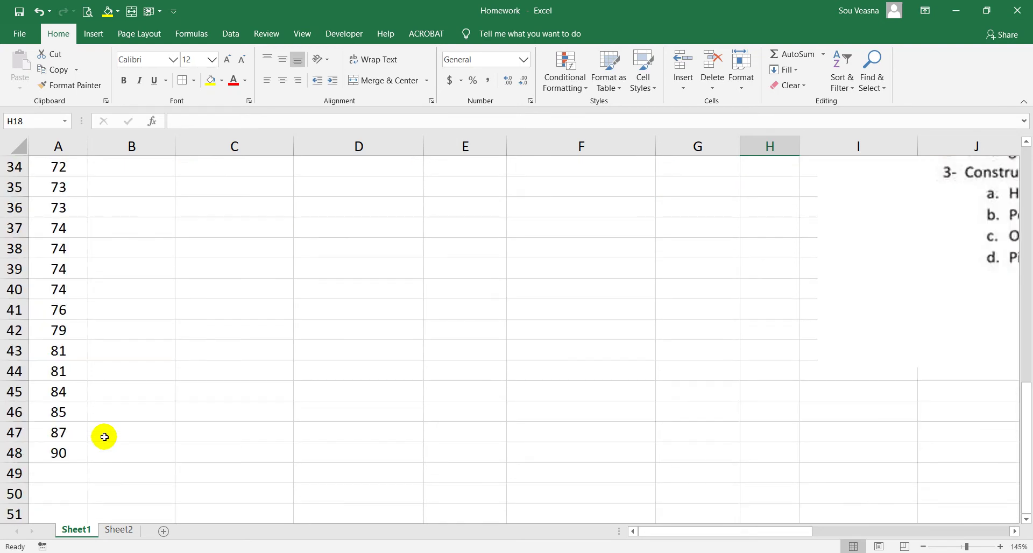
click(63, 307)
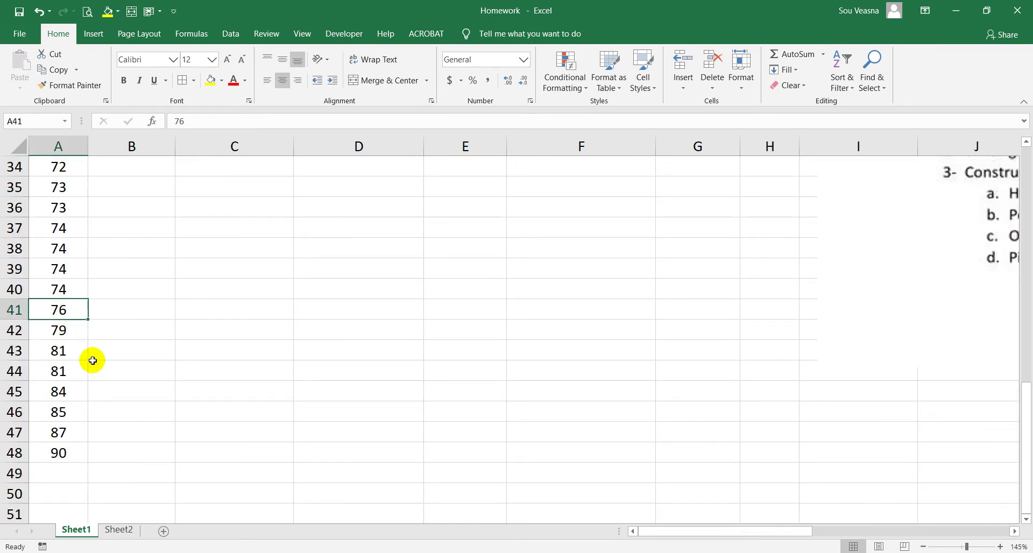
shift+click(65, 391)
scroll(398, 355, up, 5)
scroll(400, 354, up, 3)
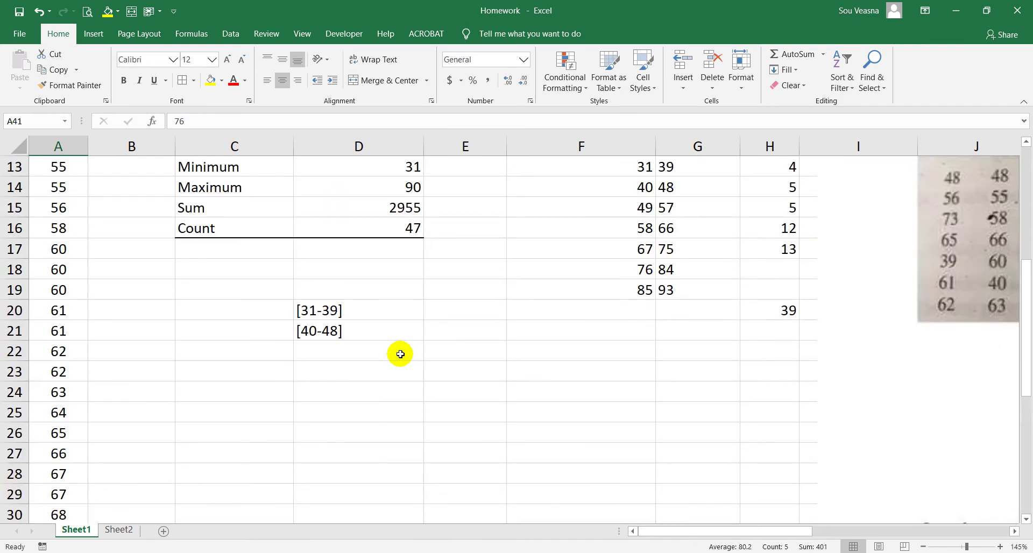
scroll(533, 378, down, 9)
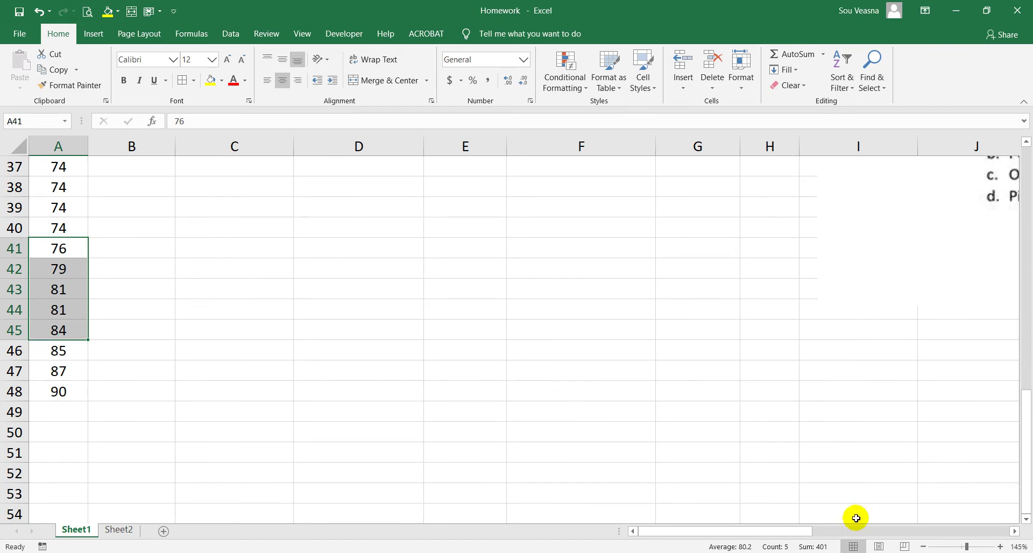
scroll(812, 337, up, 4)
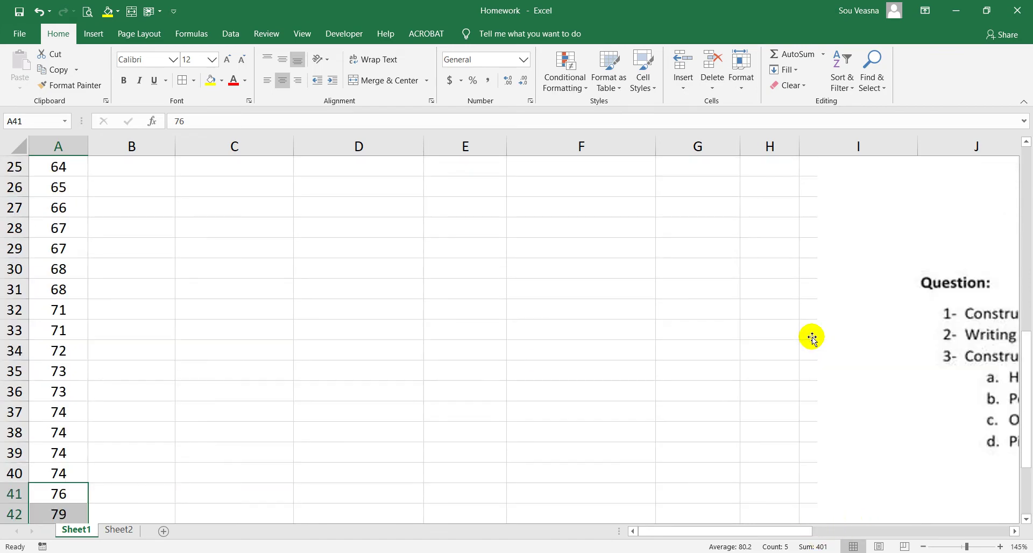
click(783, 275)
text(5)
key(Return)
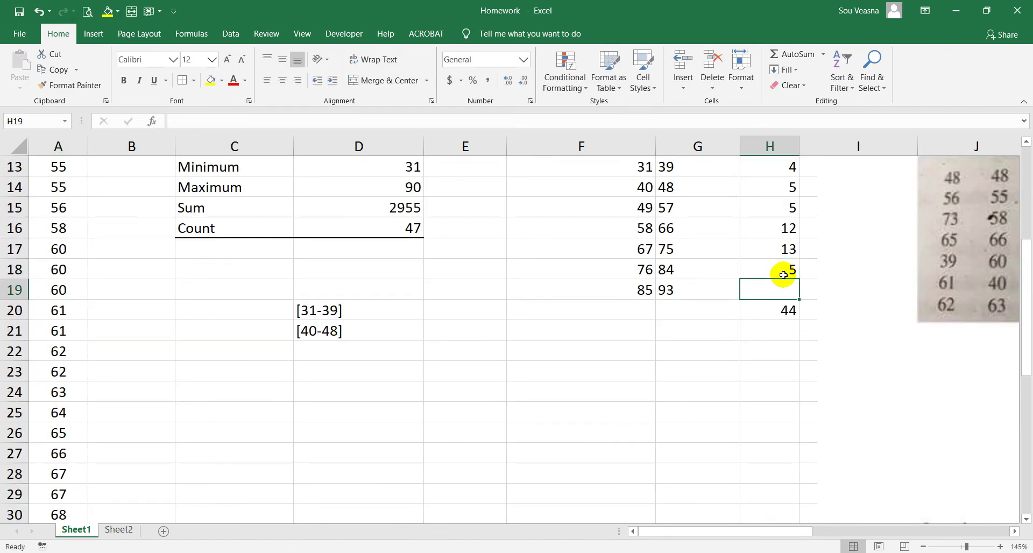
Step: Enter 3 as the 85–93 class frequency in H19 and check it against the ages in A46:A48
text(3)
key(Return)
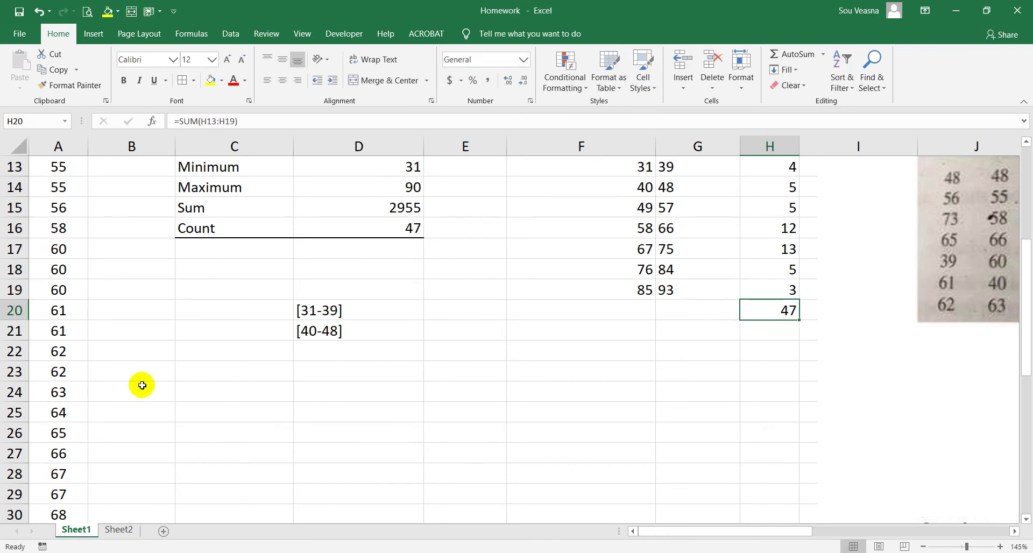
scroll(136, 391, down, 3)
scroll(136, 391, down, 4)
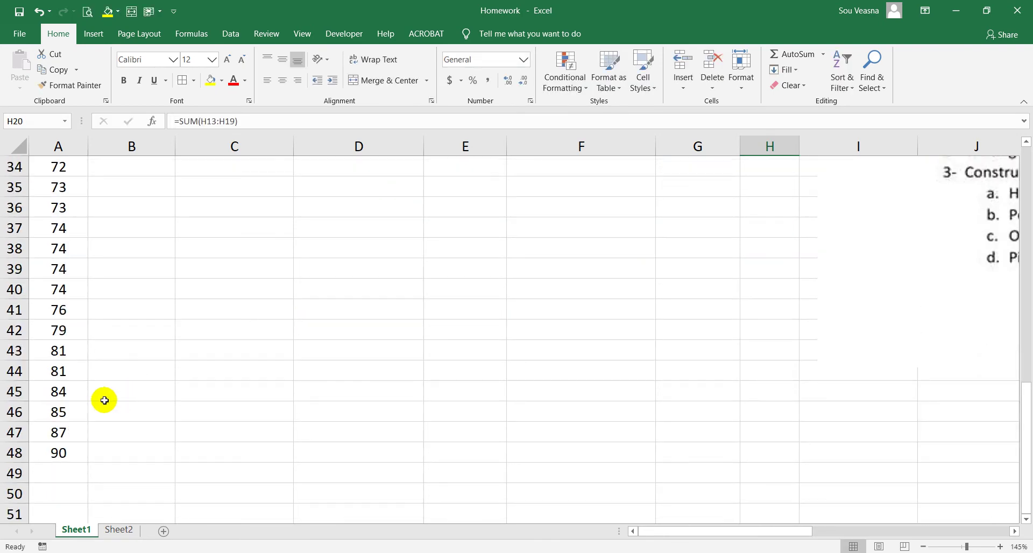
scroll(418, 304, up, 6)
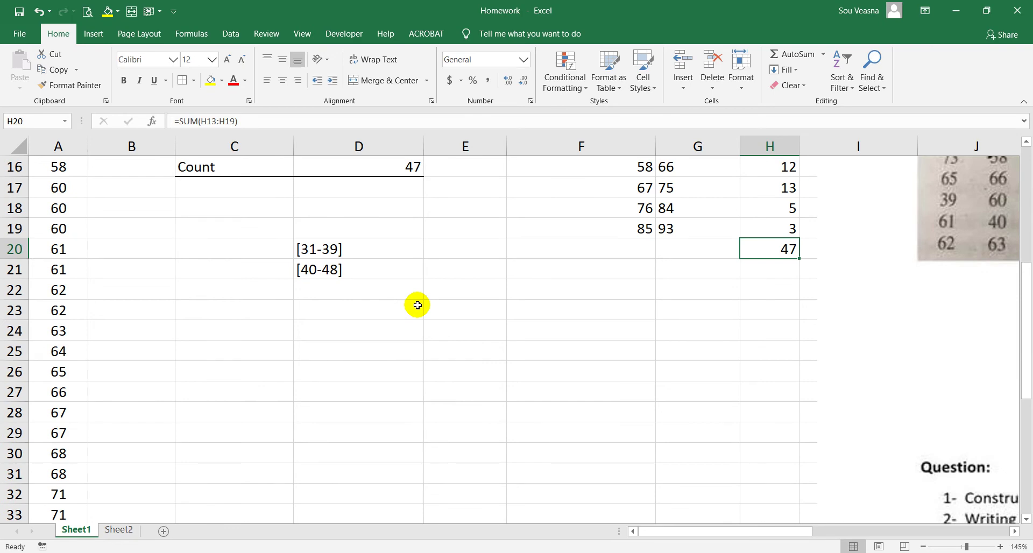
scroll(417, 305, down, 6)
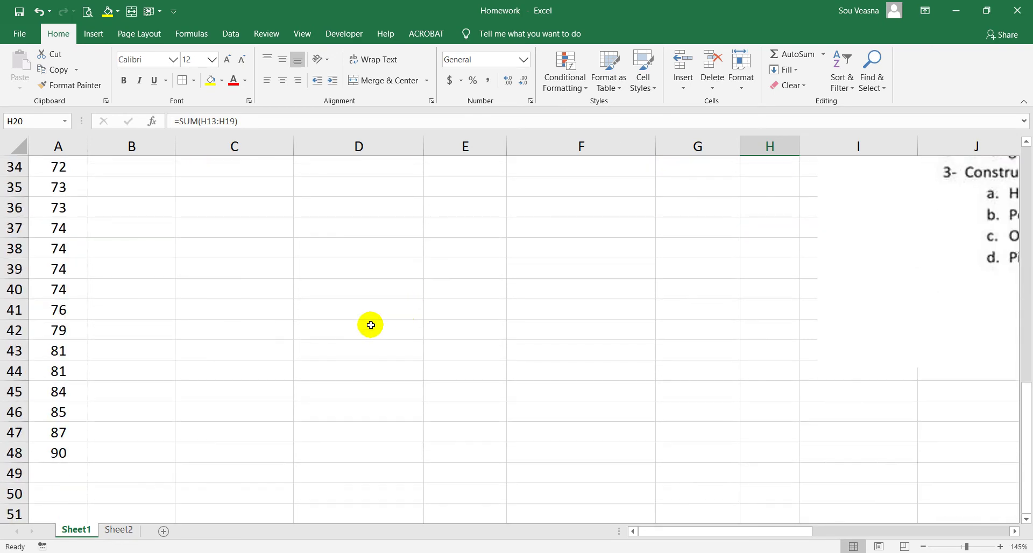
click(69, 457)
drag(59, 412, 59, 448)
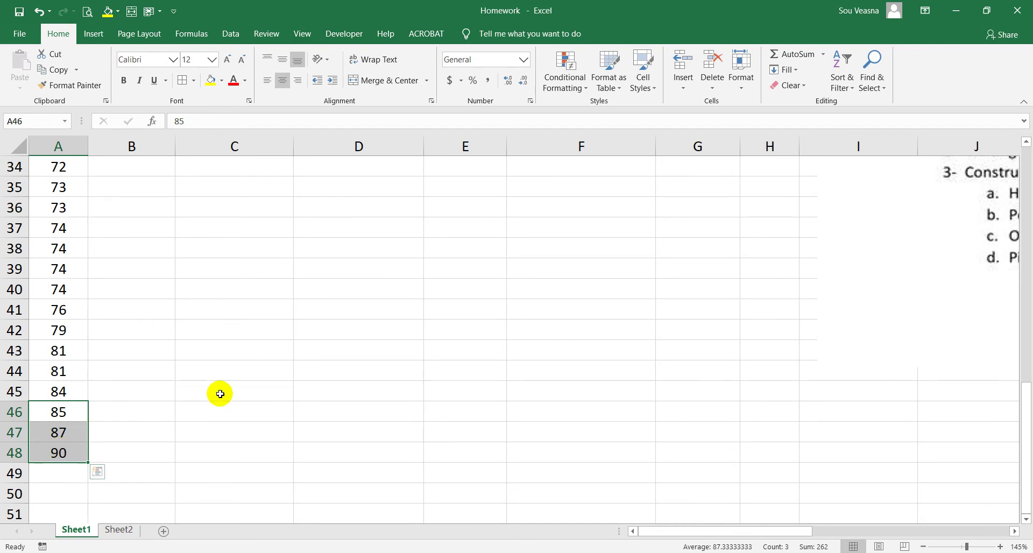
scroll(220, 393, up, 11)
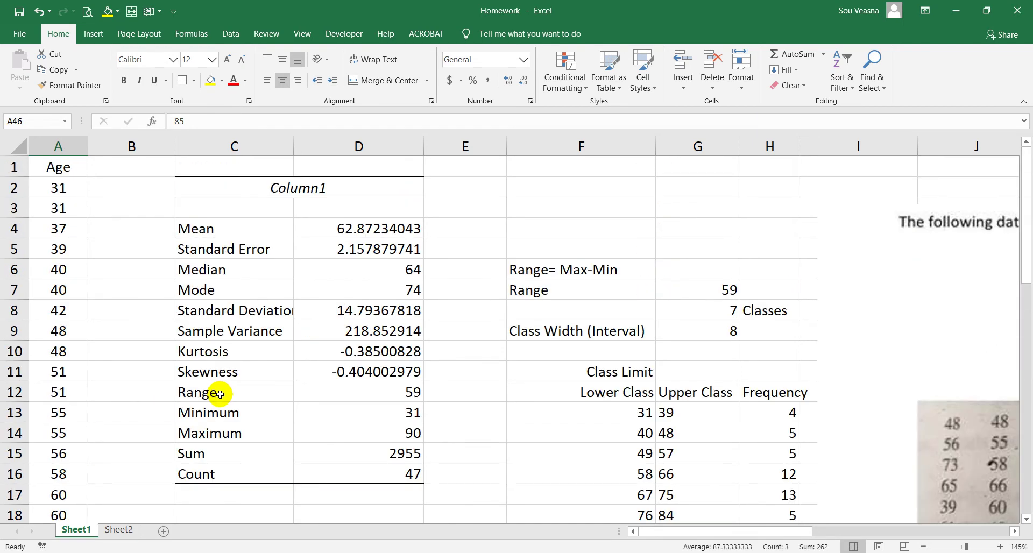
Step: Review the class limits and frequencies in F13:H19 alongside the range, class width and descriptive statistics
scroll(624, 306, down, 1)
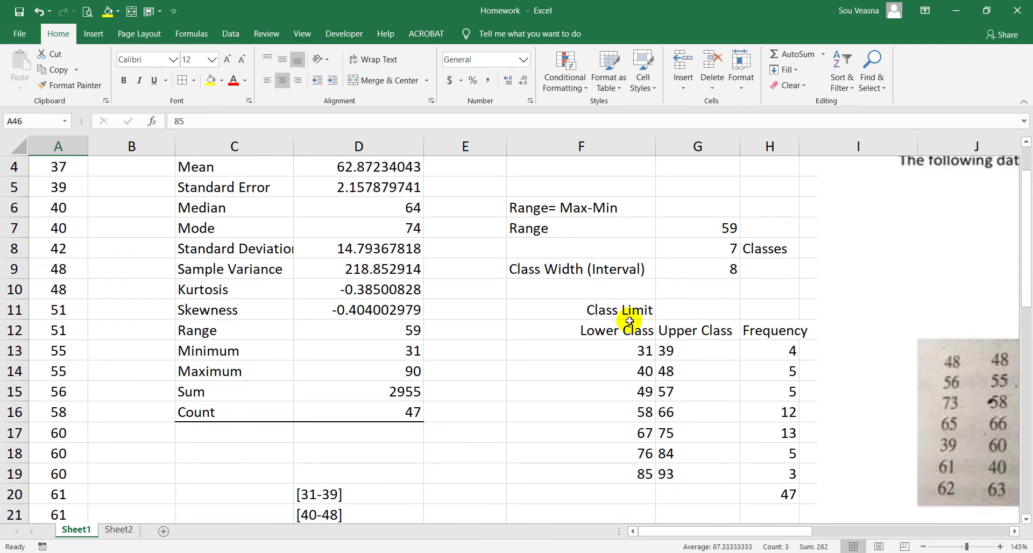
scroll(618, 355, down, 1)
click(629, 286)
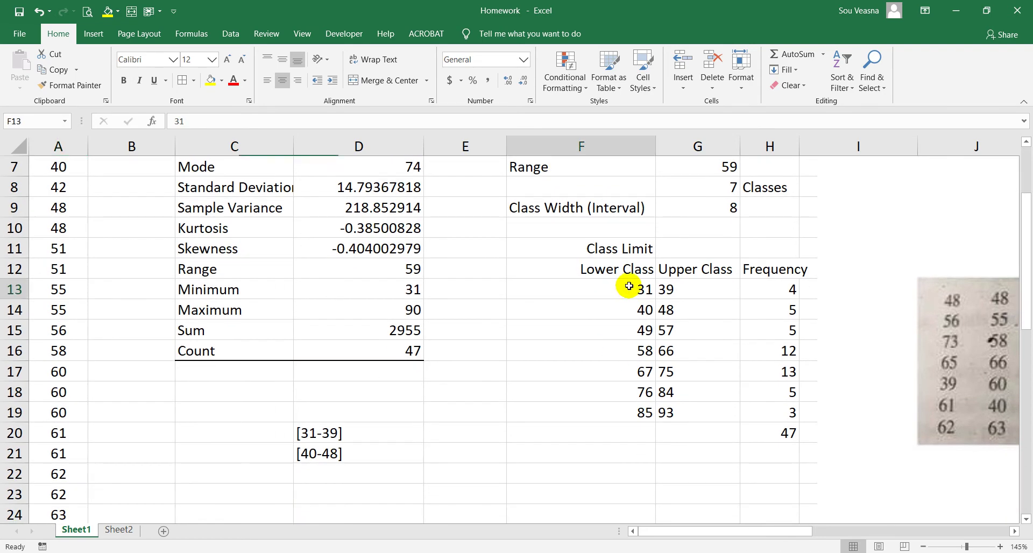
drag(630, 286, 779, 407)
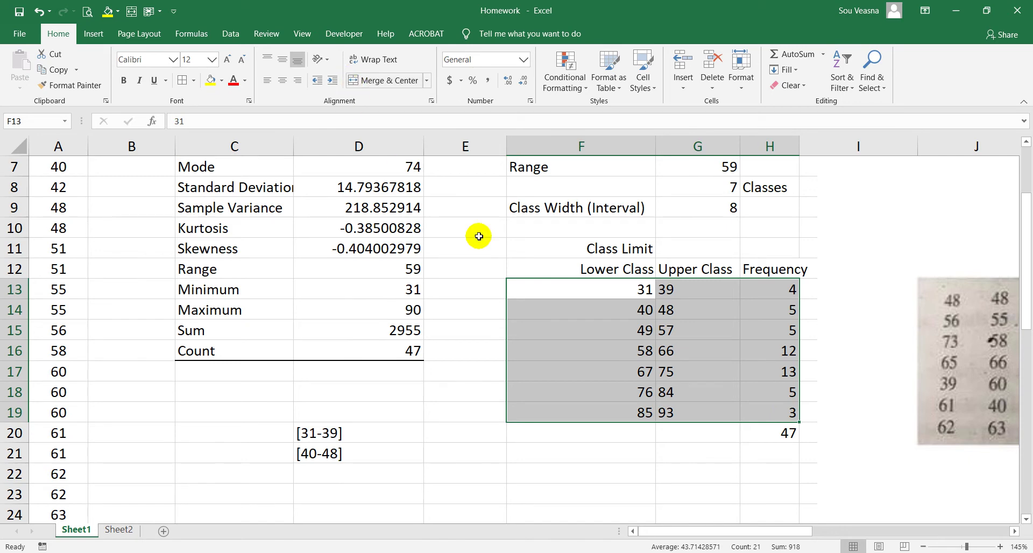
scroll(507, 306, up, 2)
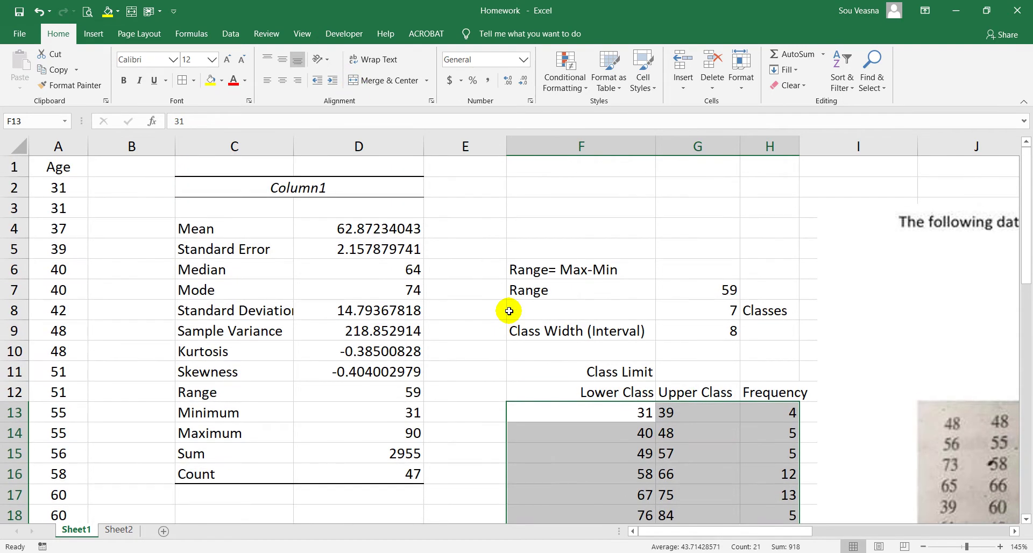
scroll(509, 311, down, 2)
scroll(508, 311, up, 2)
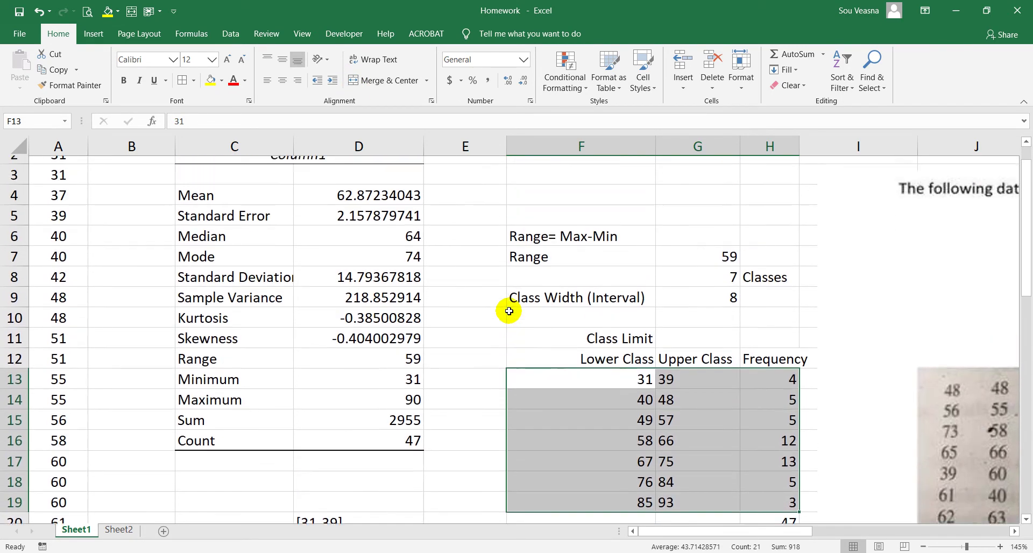
scroll(509, 311, up, 1)
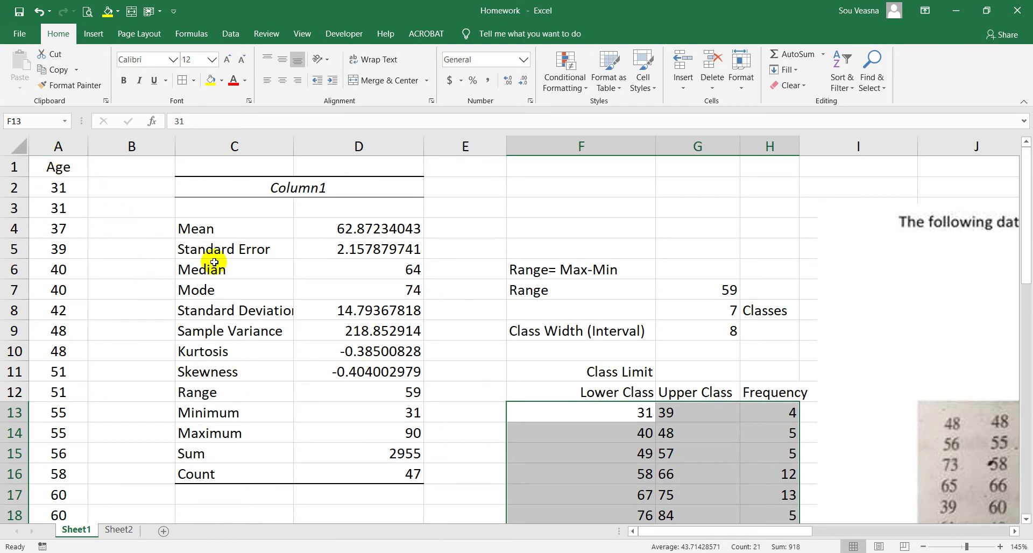
scroll(214, 262, down, 4)
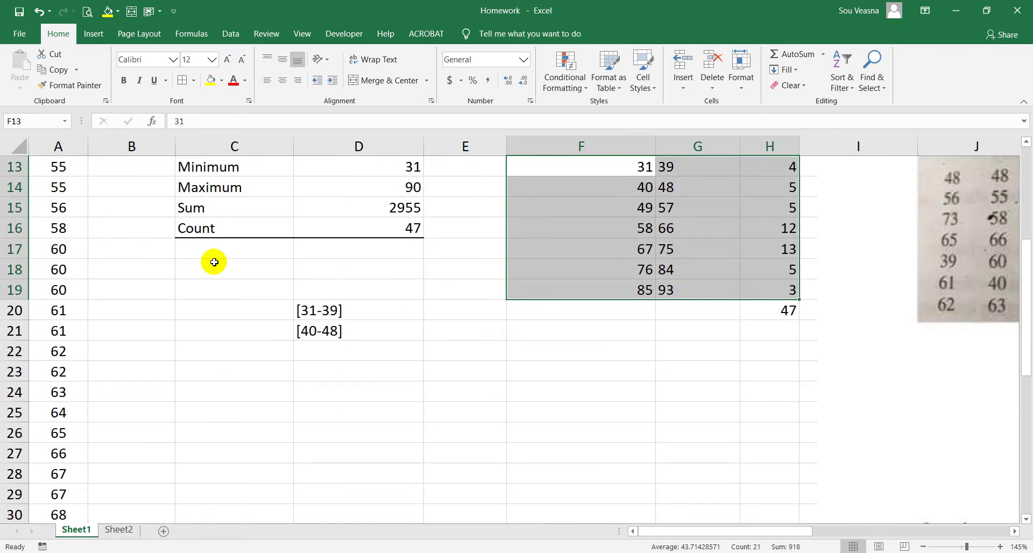
Step: Create a PivotTable from the ages in Sheet1 A2:A48, placed at C24 of the existing worksheet
click(201, 396)
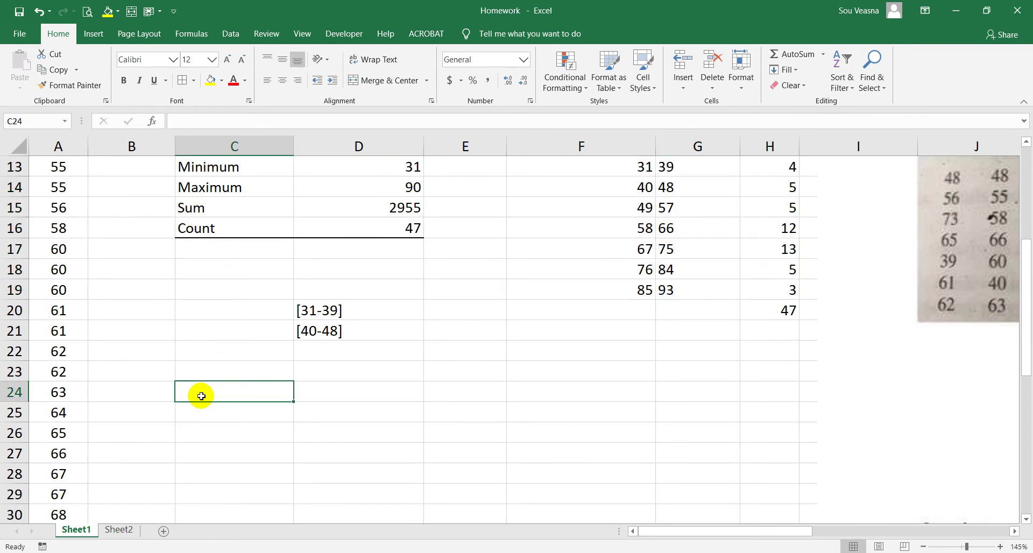
click(100, 39)
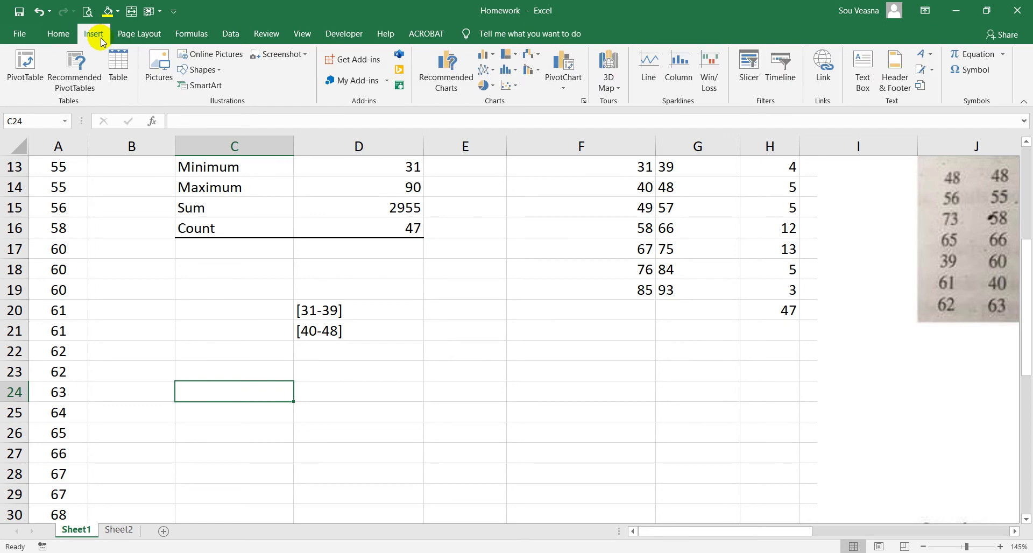
click(25, 64)
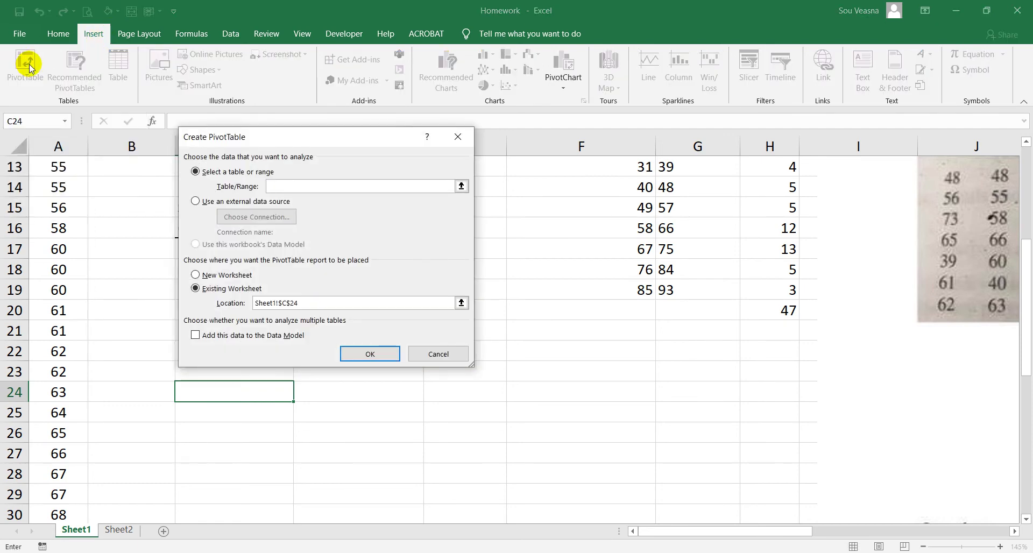
click(460, 186)
scroll(58, 260, up, 4)
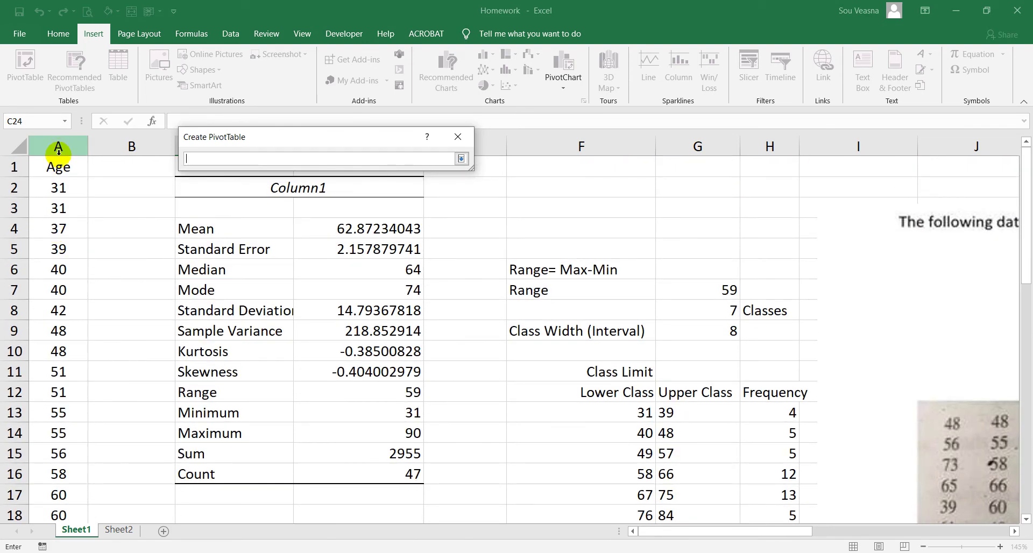
drag(58, 186, 58, 453)
scroll(279, 366, up, 11)
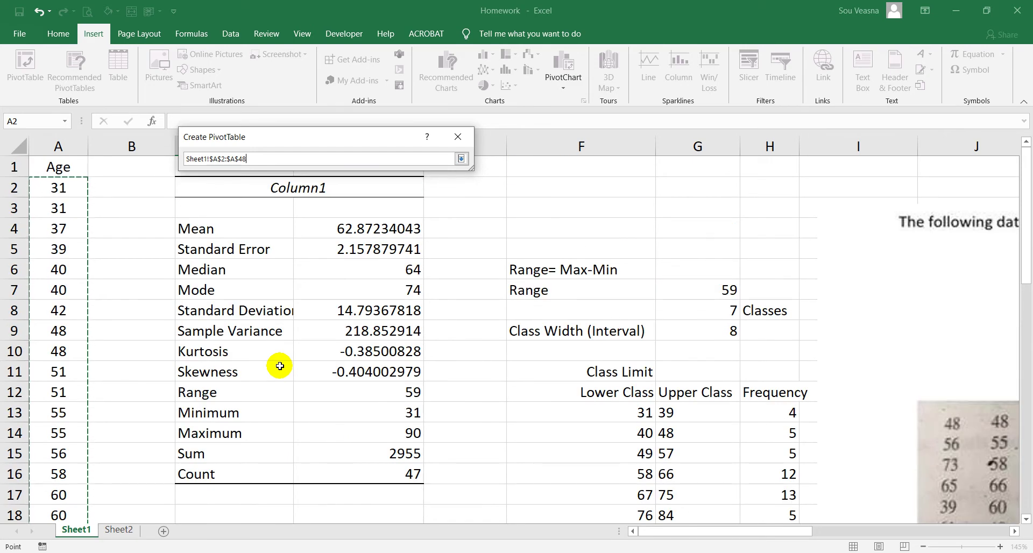
key(Return)
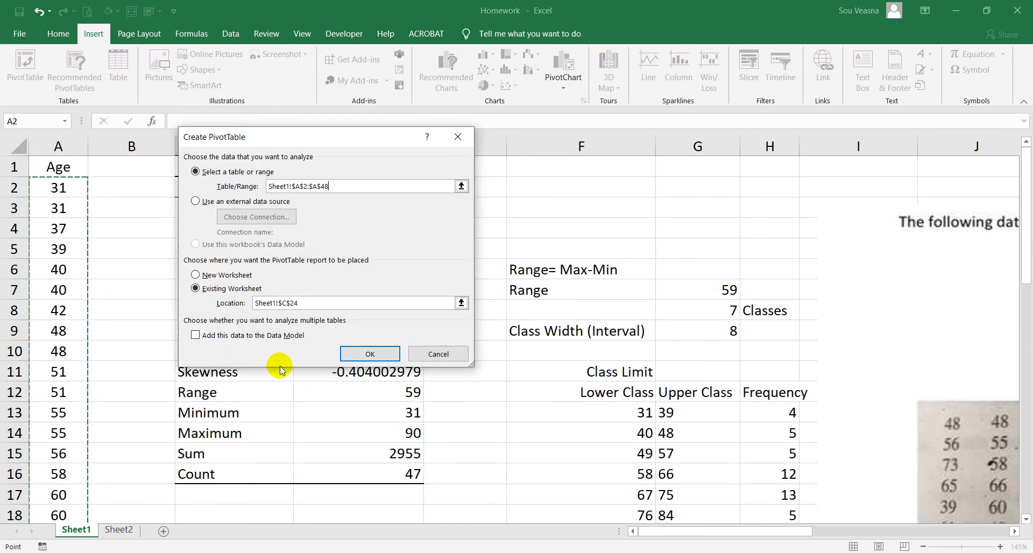
click(366, 355)
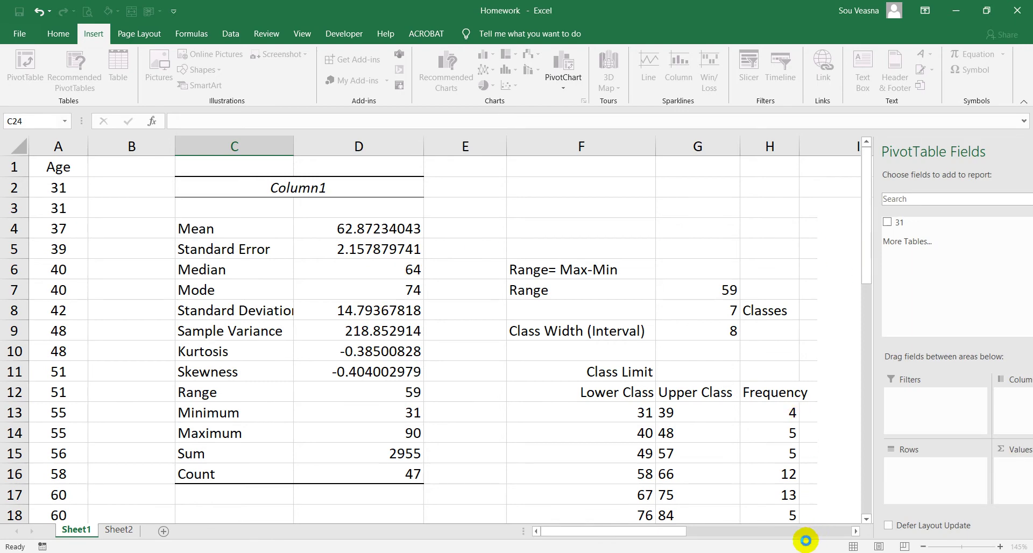
Step: Add the 31 field to the PivotTable's rows and look through the listed ages
scroll(531, 348, down, 3)
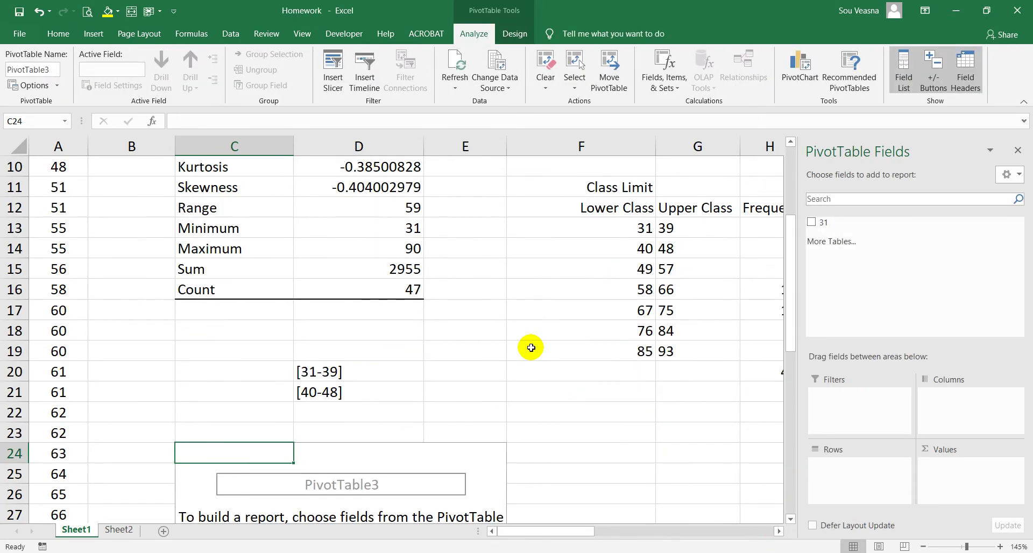
scroll(531, 347, down, 2)
scroll(531, 348, down, 2)
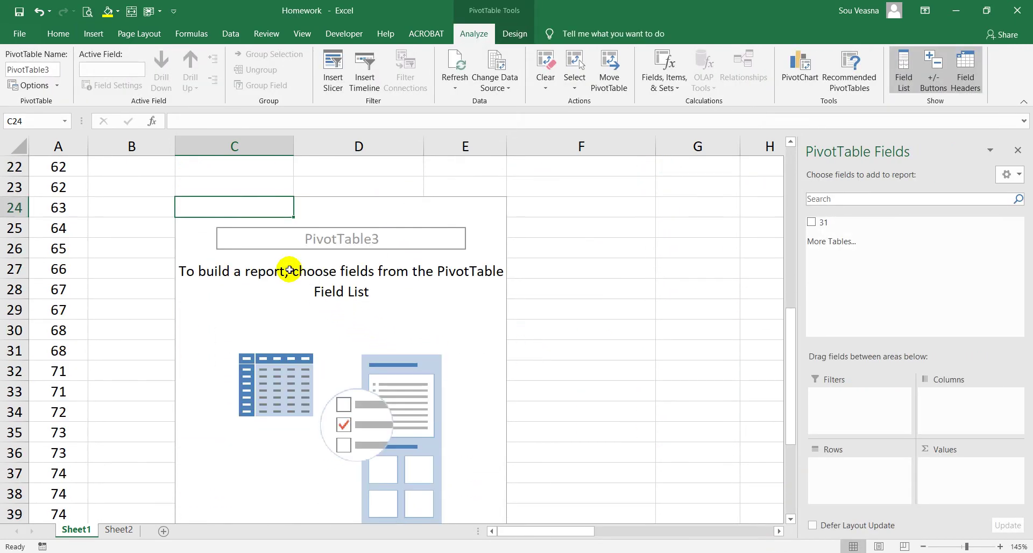
drag(825, 223, 835, 462)
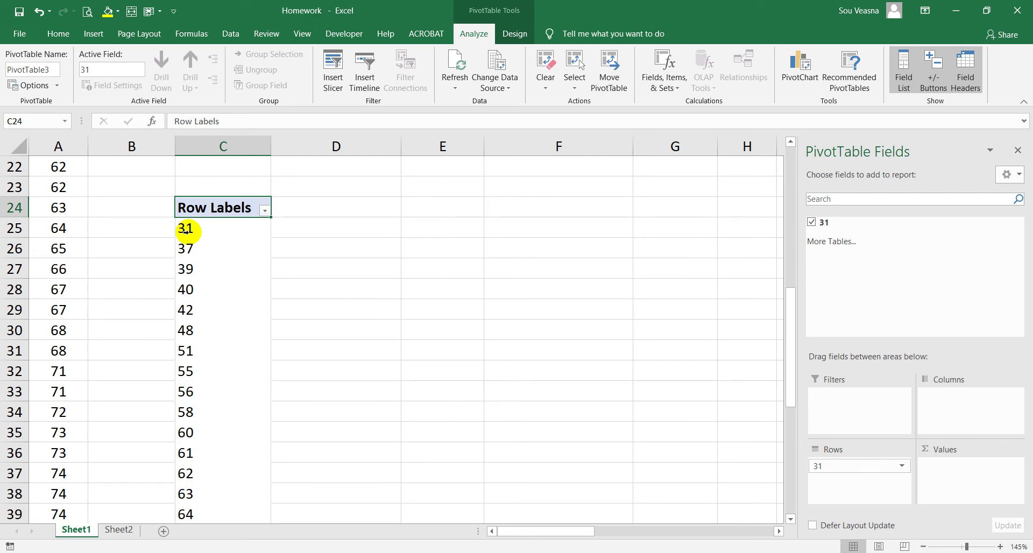
scroll(186, 228, down, 7)
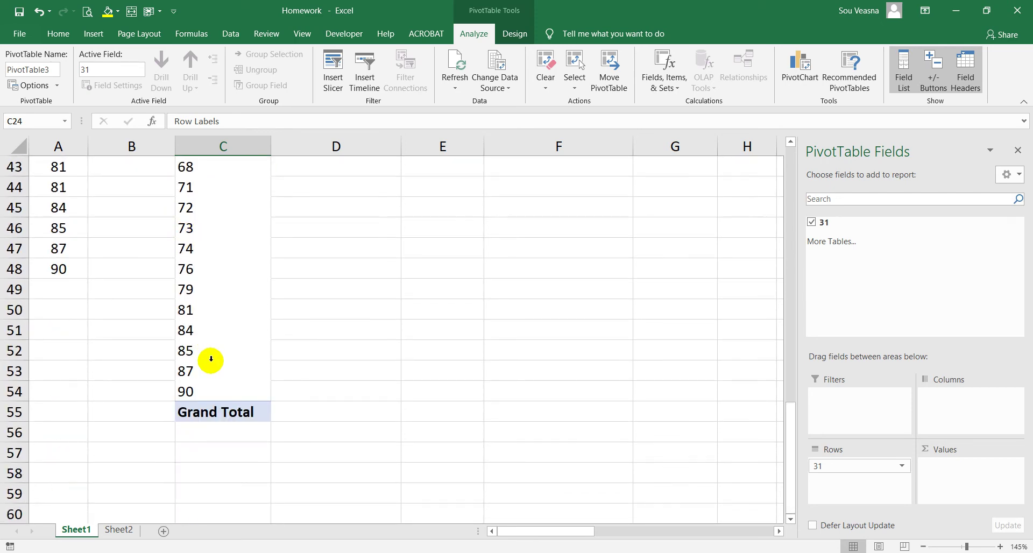
scroll(209, 397, up, 10)
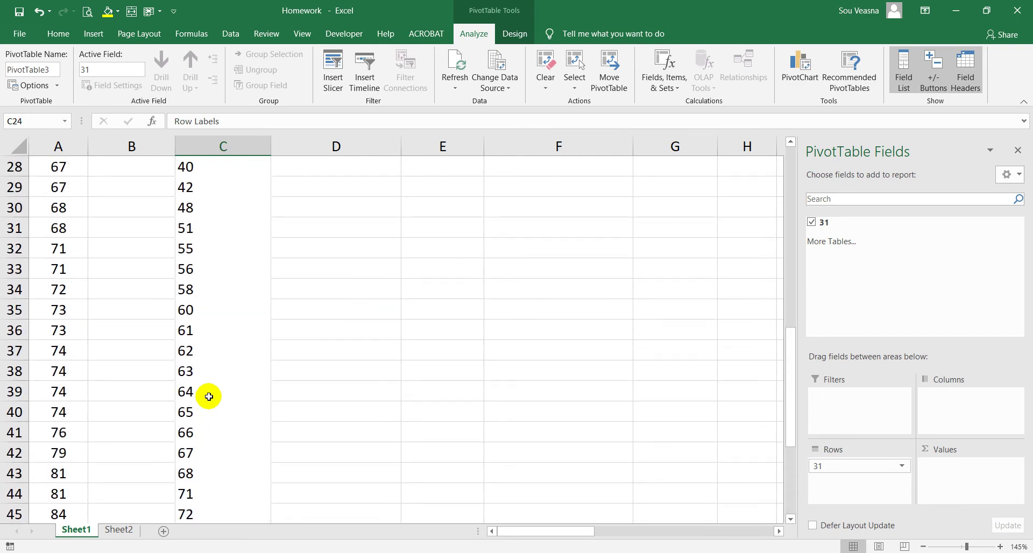
scroll(209, 396, down, 2)
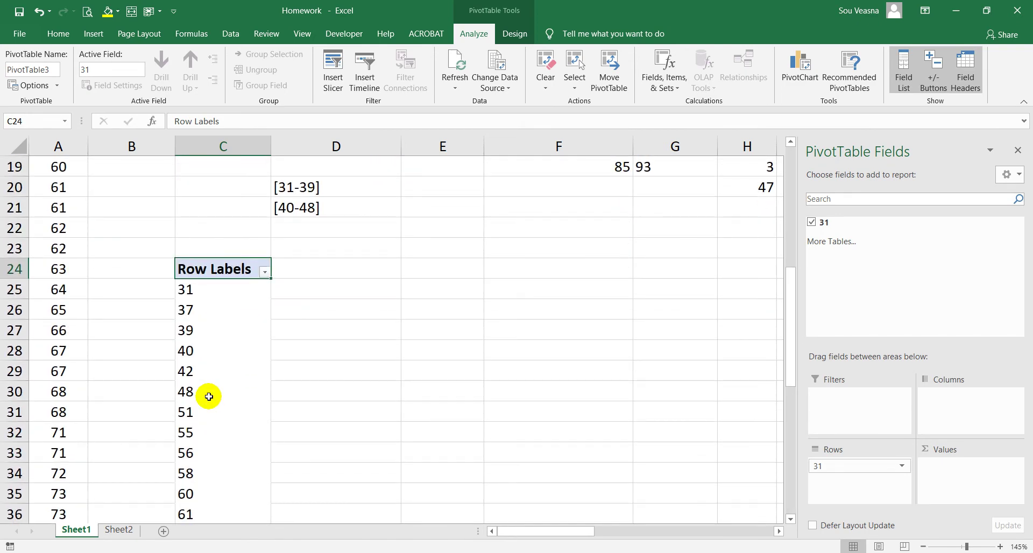
scroll(209, 397, down, 1)
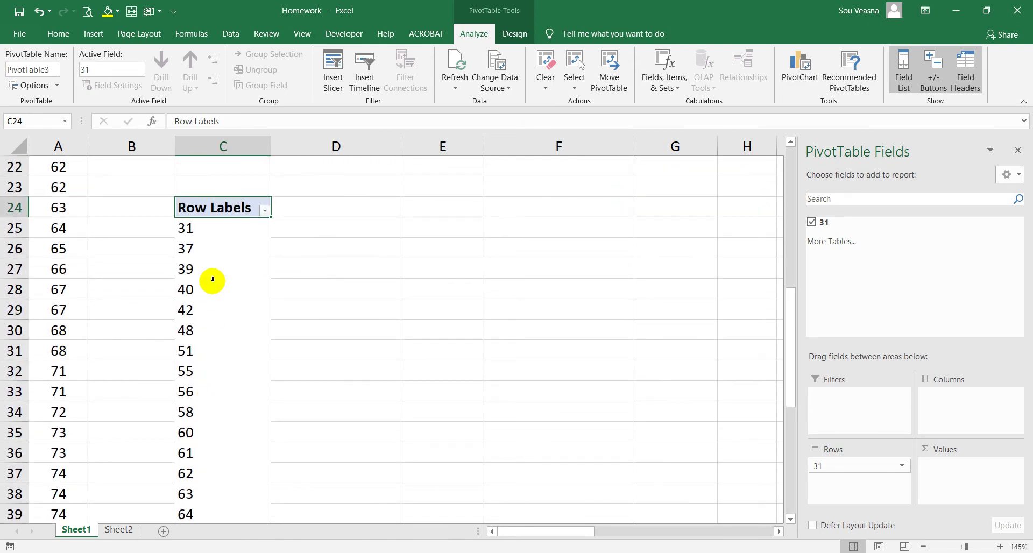
Step: Group the PivotTable's ages into classes of width 8, starting at 31 and ending at 90
click(218, 250)
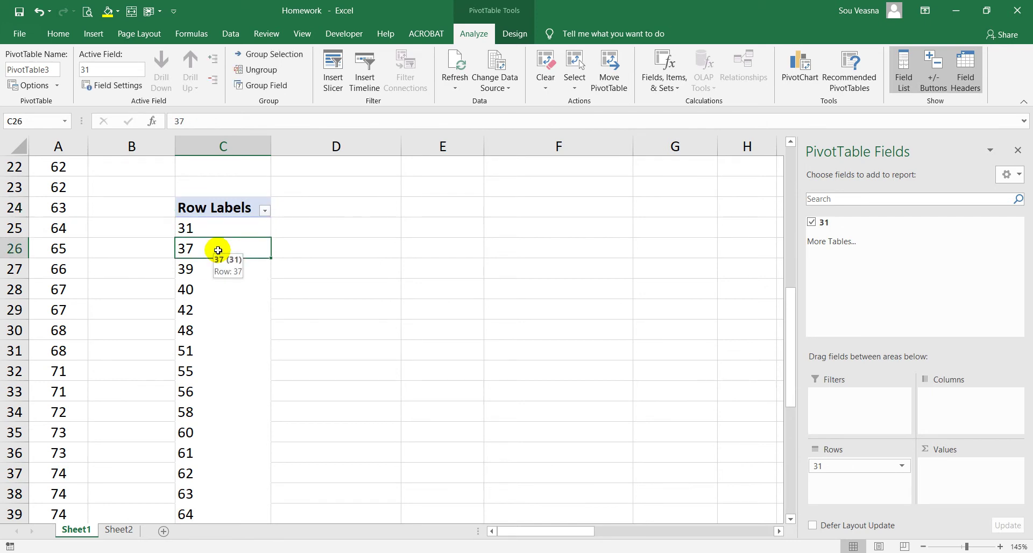
click(265, 87)
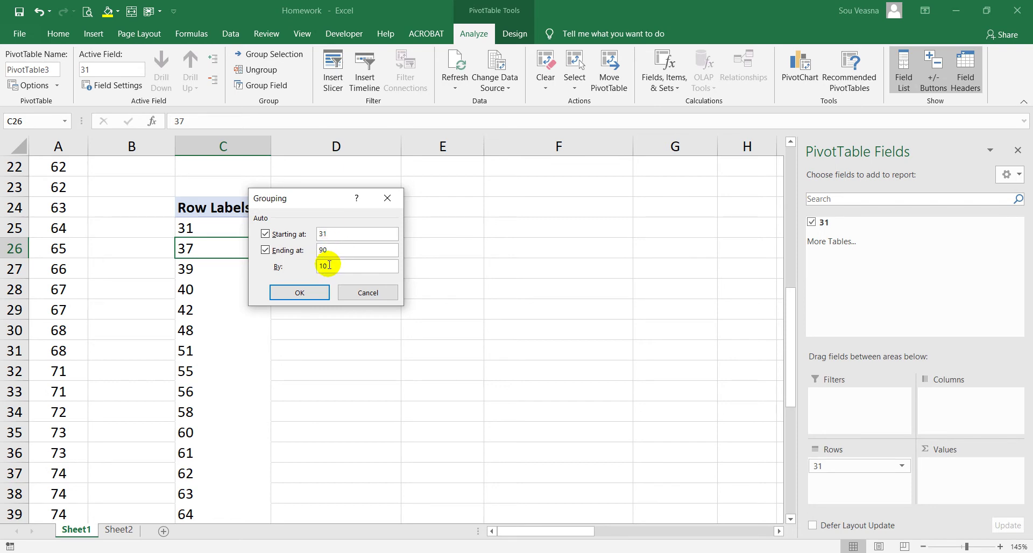
double_click(329, 265)
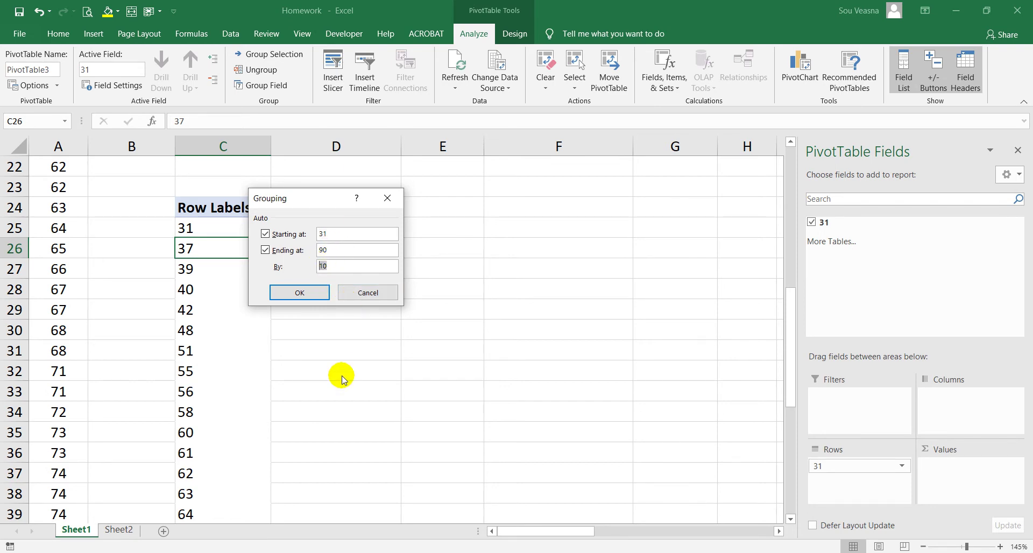
key(Return)
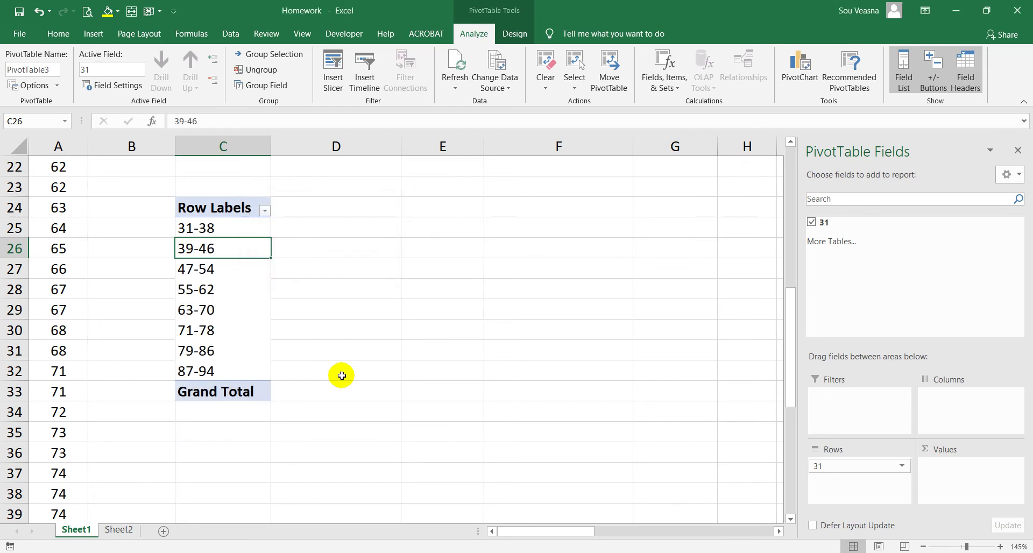
Step: Review each of the PivotTable's grouped age classes in C25:C32
click(218, 227)
click(218, 242)
click(217, 248)
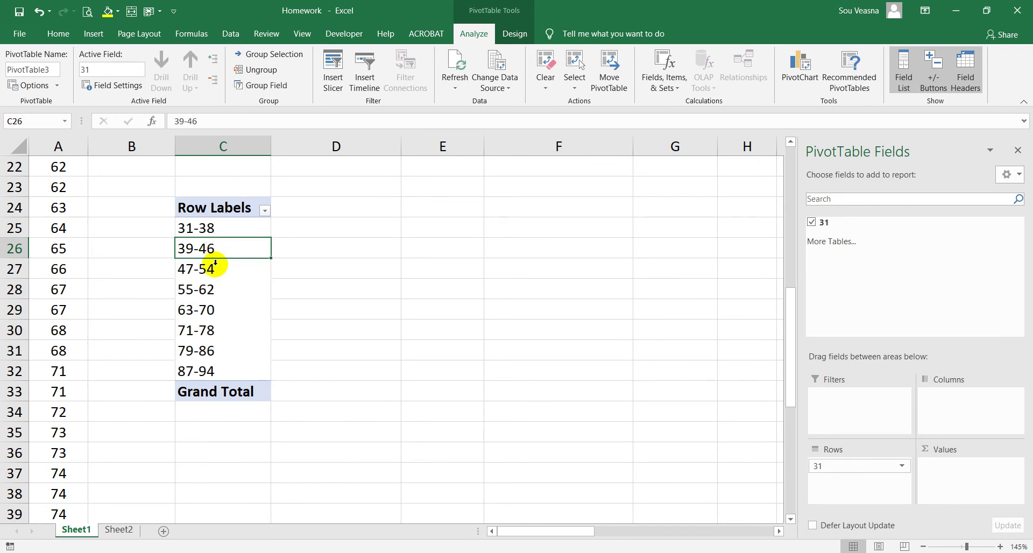
click(210, 268)
click(207, 292)
click(210, 310)
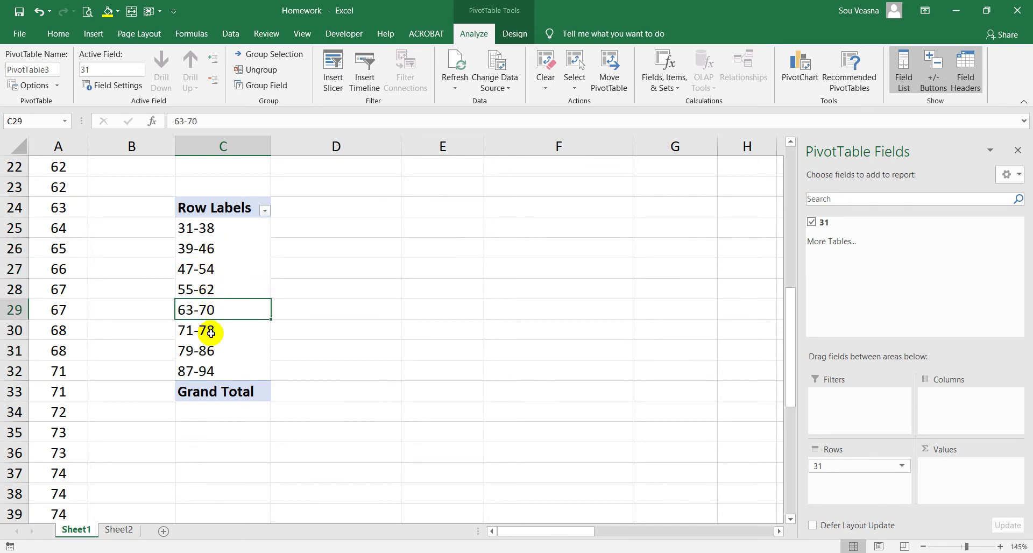
click(210, 330)
click(210, 351)
click(210, 372)
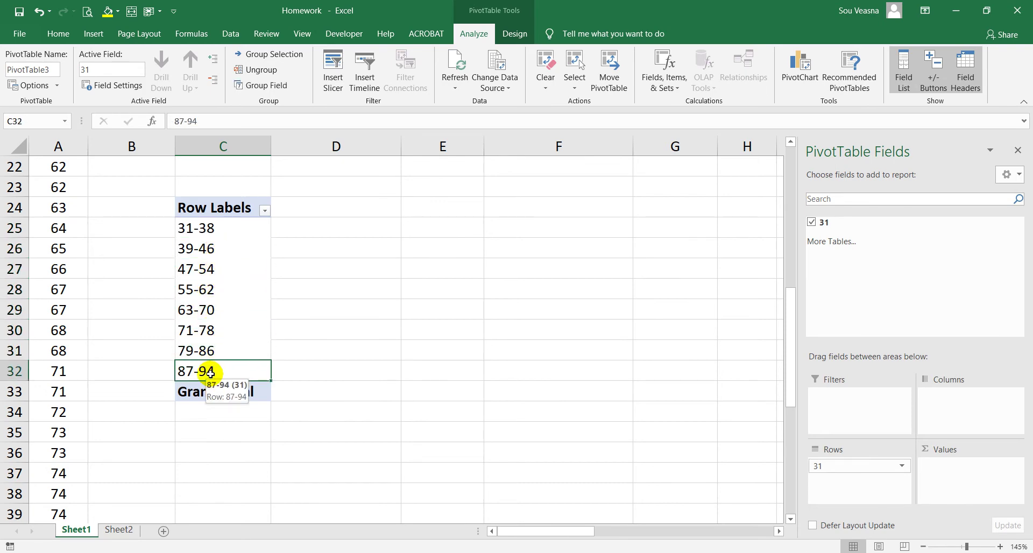
Step: Regroup the PivotTable's ages with an interval of 9
click(275, 86)
drag(346, 266, 316, 269)
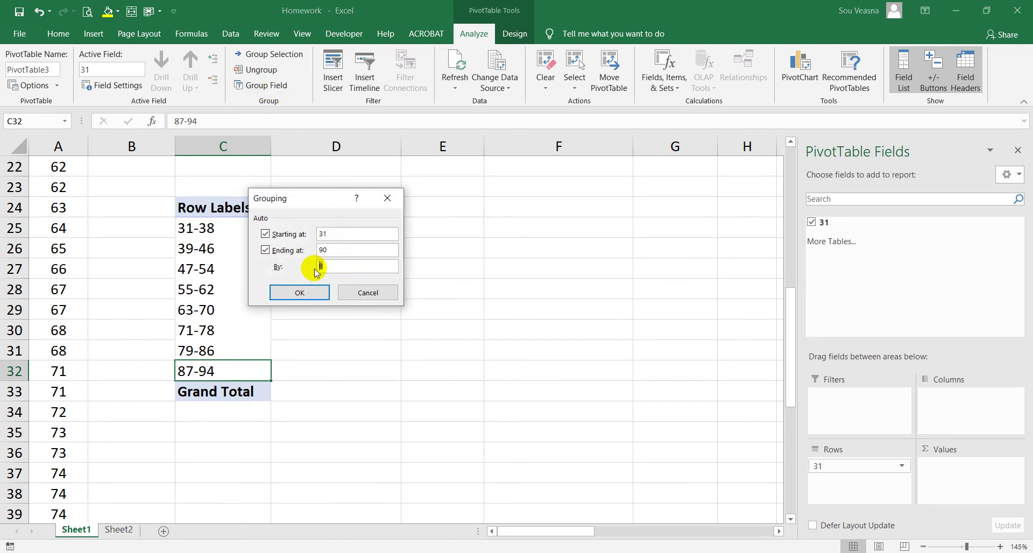
text(9)
click(311, 290)
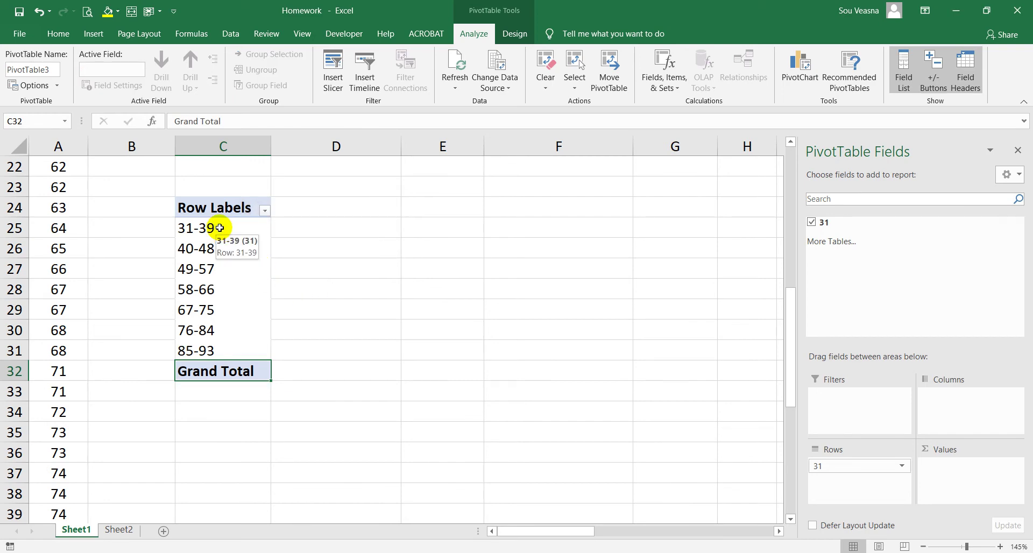
Step: Compare the grouped classes with the manual class limits and add the 31 field to the PivotTable's values as a count
click(219, 228)
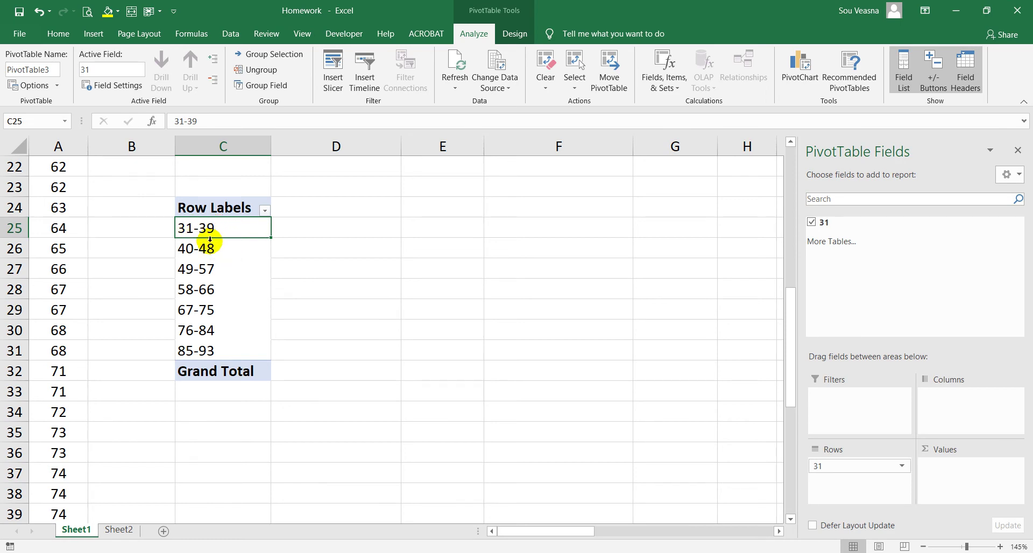
scroll(387, 249, up, 4)
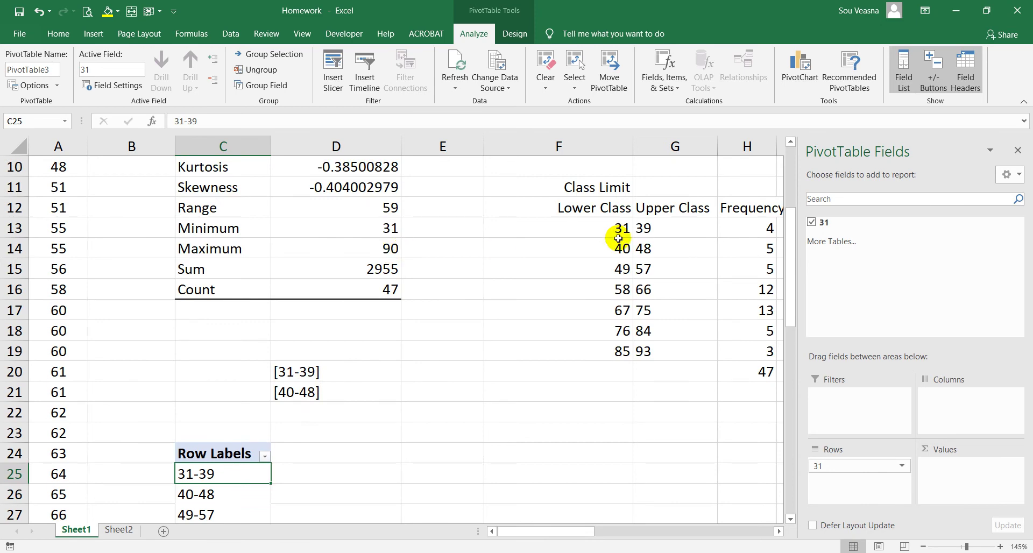
scroll(636, 353, down, 2)
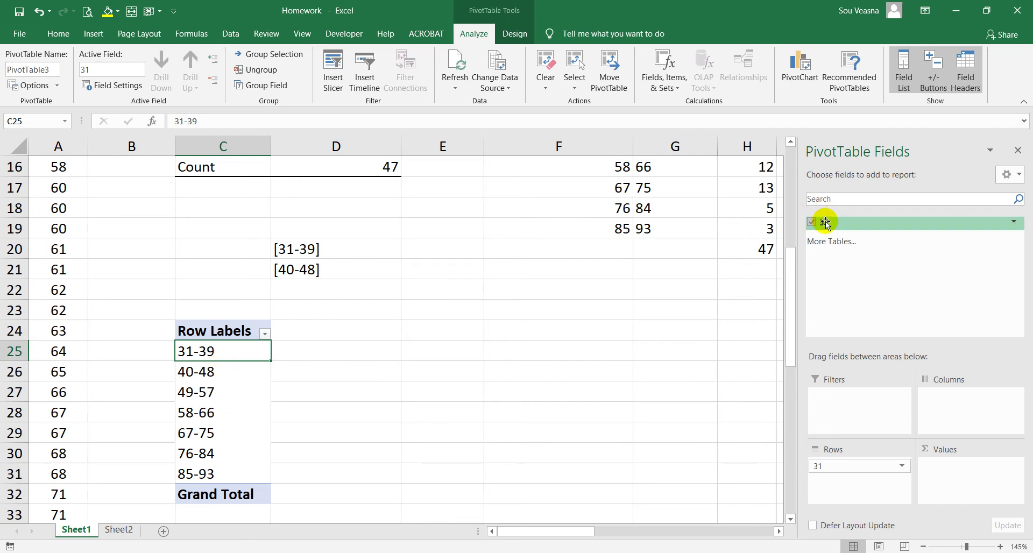
drag(825, 223, 946, 460)
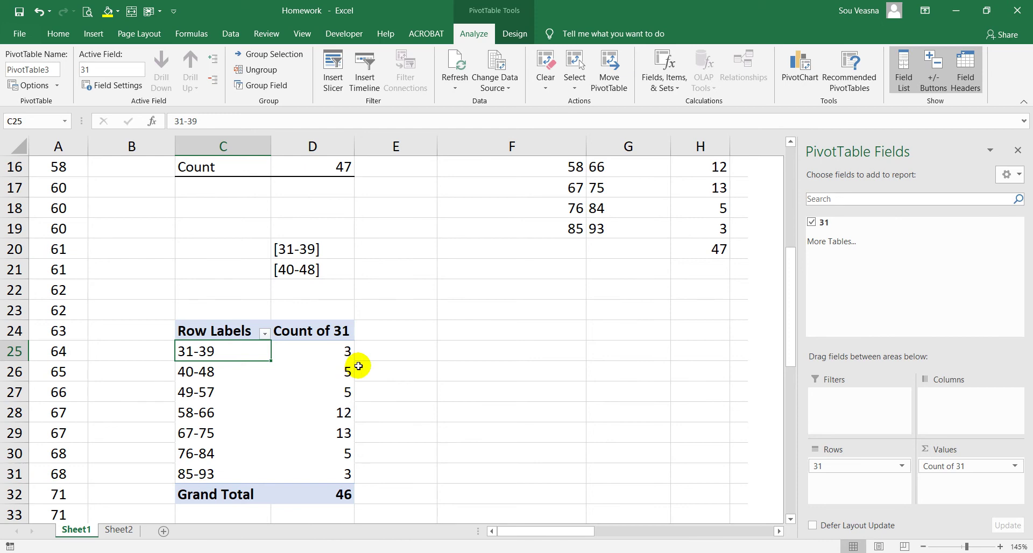
Step: Check the PivotTable's grand total and 31–39 count against the manual frequencies and the ages in A2:A5
click(347, 495)
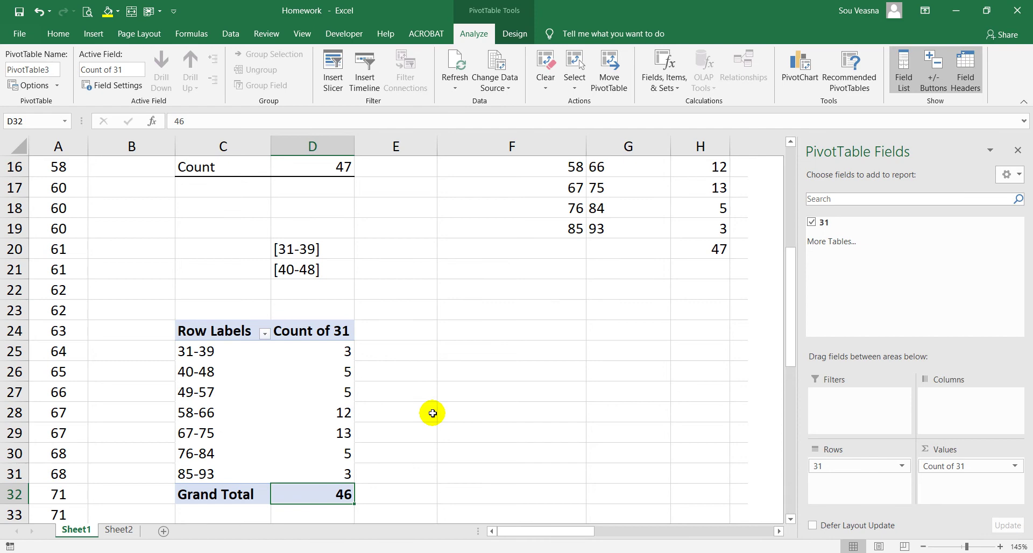
scroll(432, 413, up, 2)
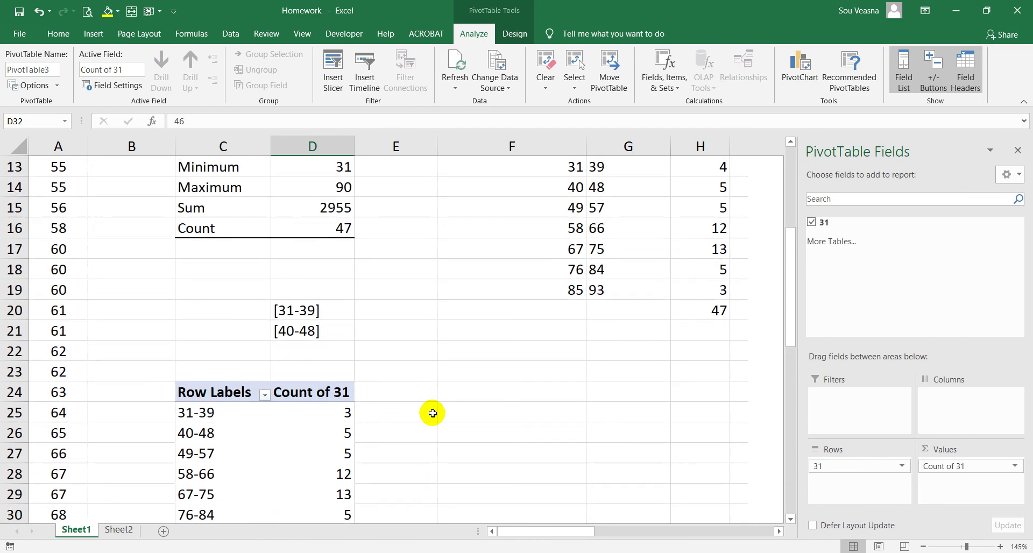
scroll(432, 413, down, 1)
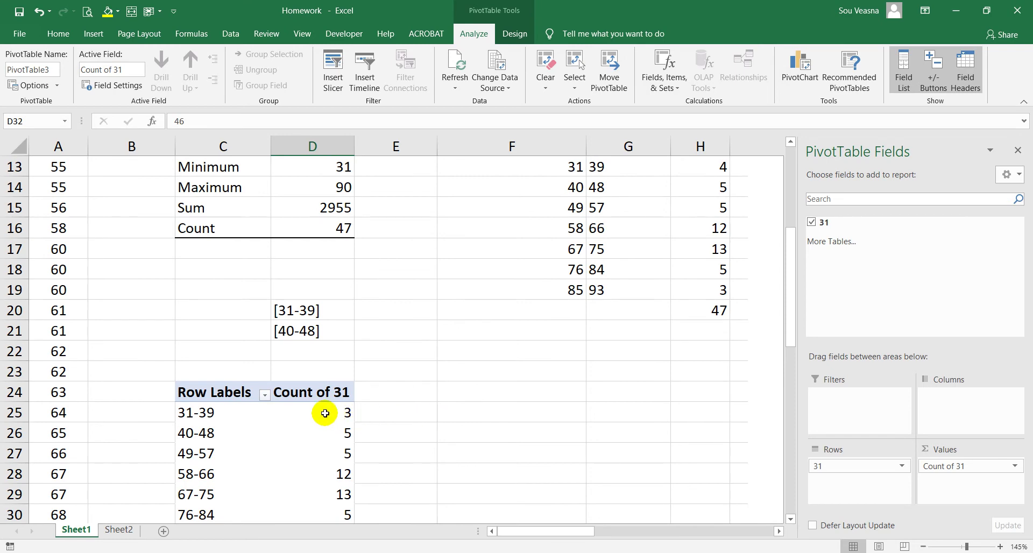
click(299, 414)
scroll(510, 367, up, 1)
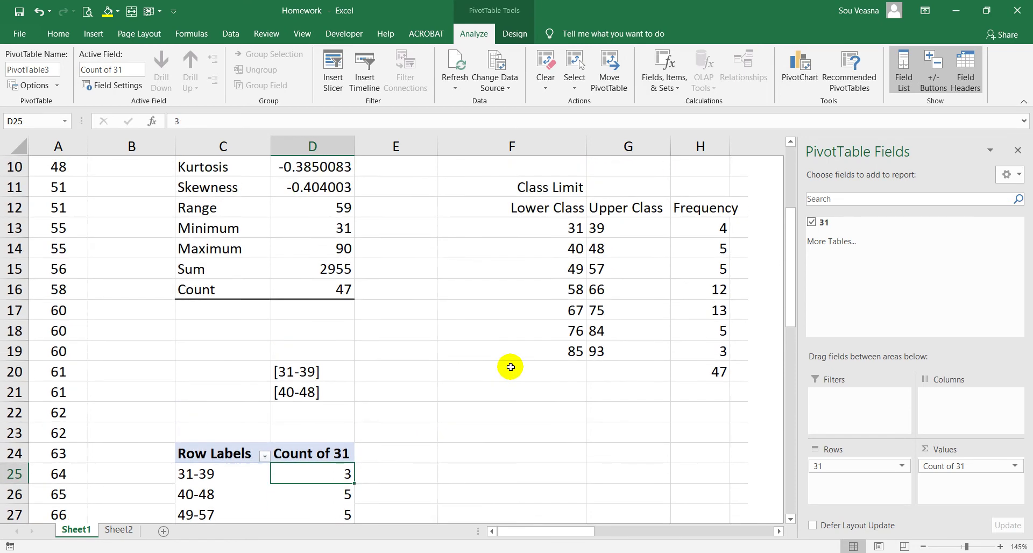
scroll(511, 367, up, 3)
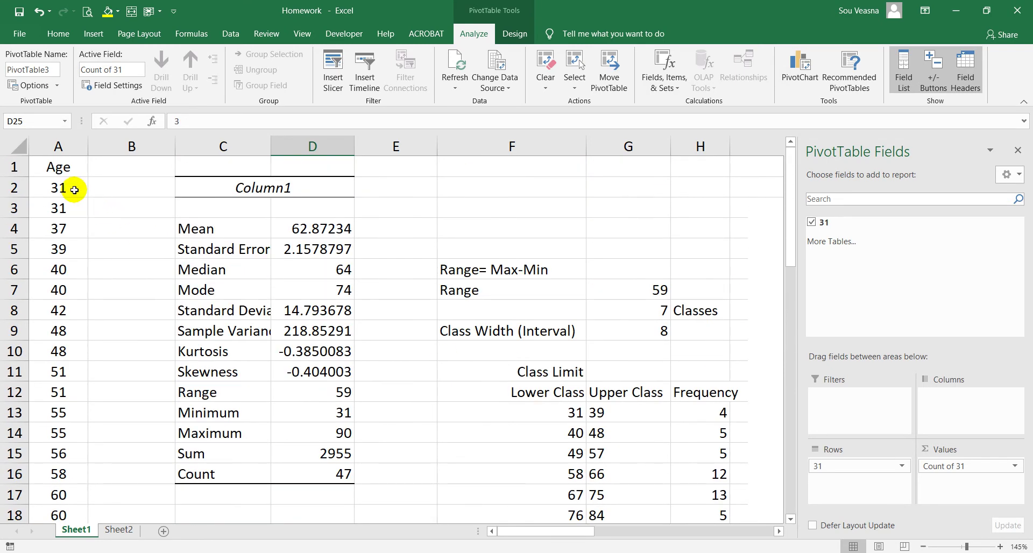
drag(76, 189, 75, 249)
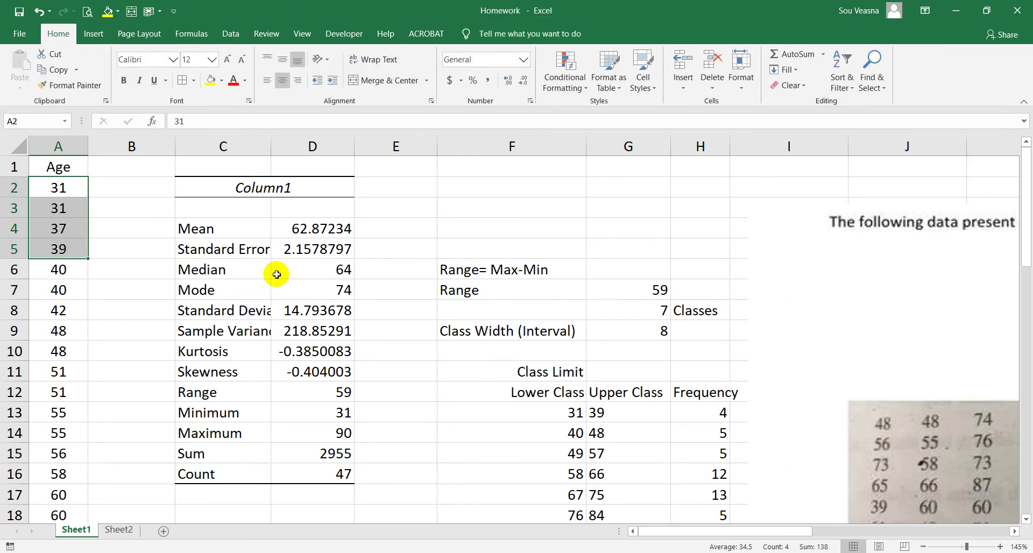
scroll(276, 274, down, 2)
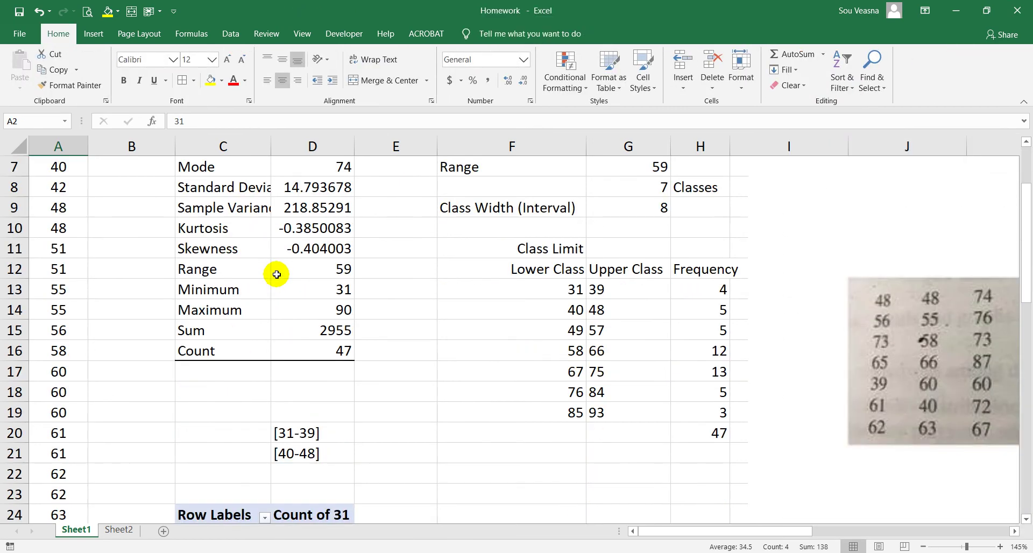
scroll(345, 385, down, 3)
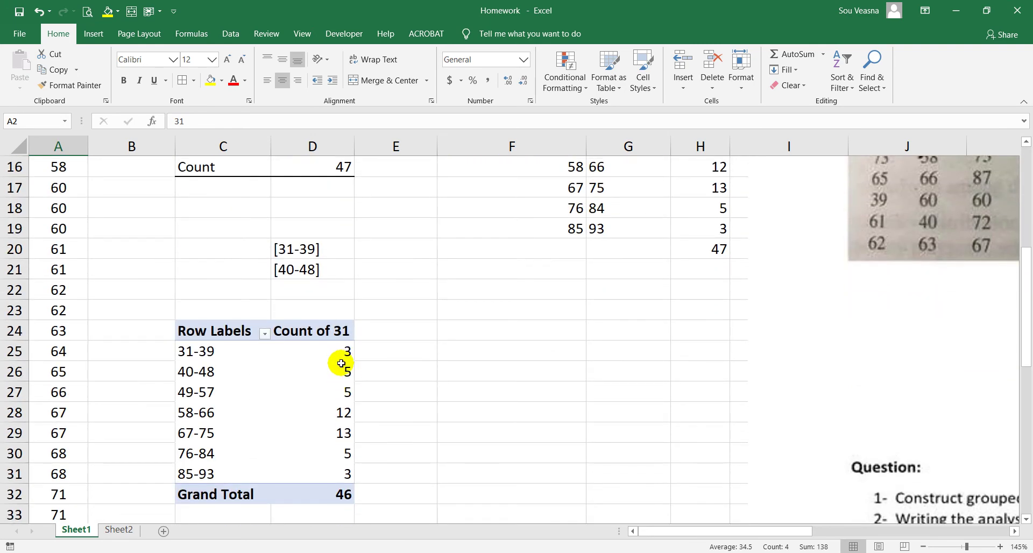
mouse_move(338, 355)
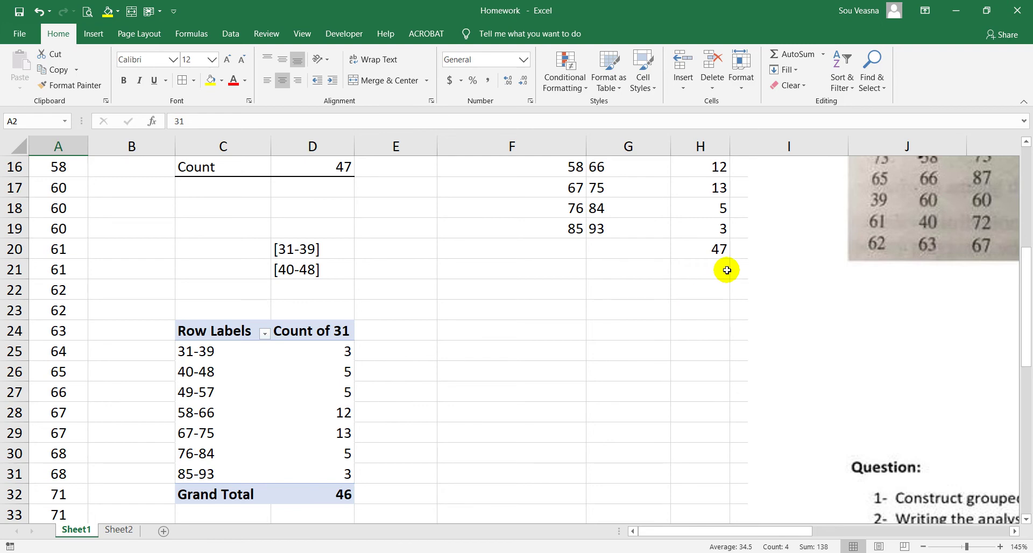
Step: Compare the manual frequency table in F13:H20 with all the PivotTable classes and counts
scroll(726, 269, up, 2)
scroll(665, 222, up, 1)
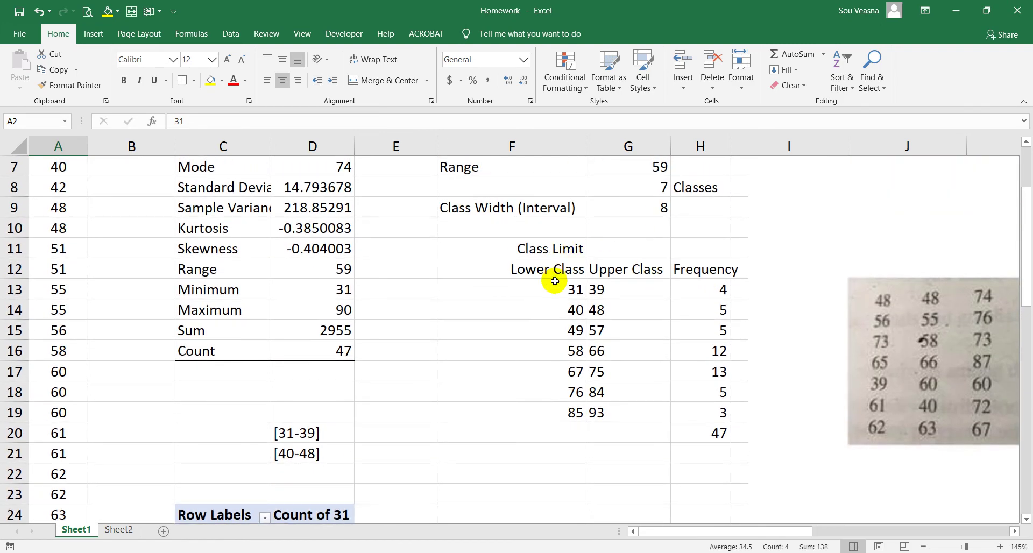
scroll(533, 314, down, 2)
scroll(240, 405, down, 2)
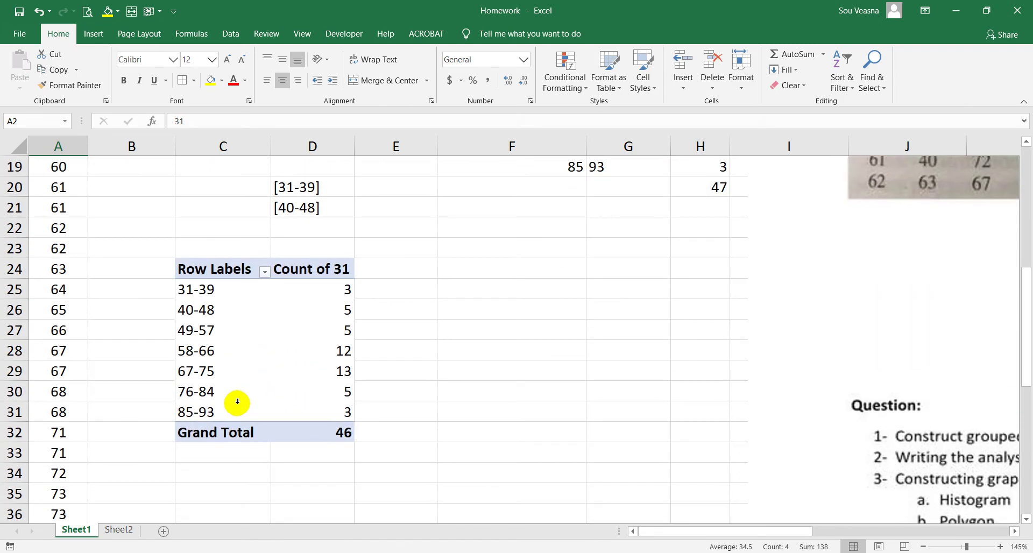
scroll(237, 402, up, 3)
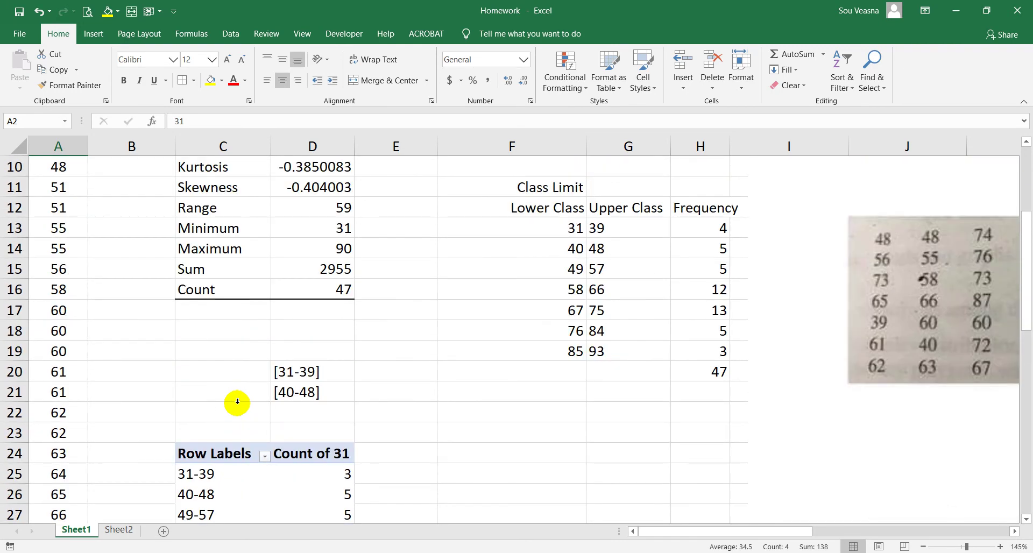
scroll(237, 402, up, 3)
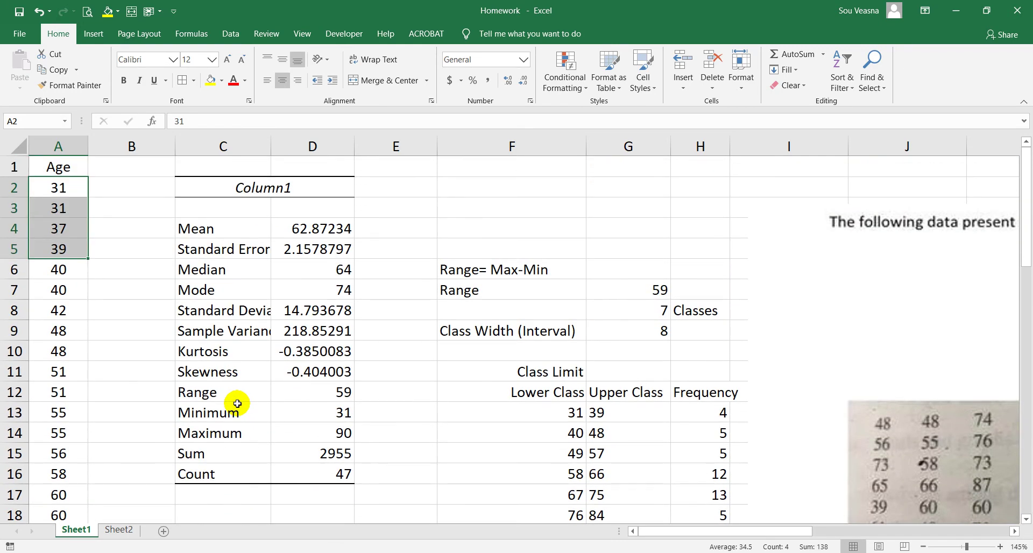
Step: Review the assignment's questions, required charts and source age data beside the tables
scroll(237, 403, down, 7)
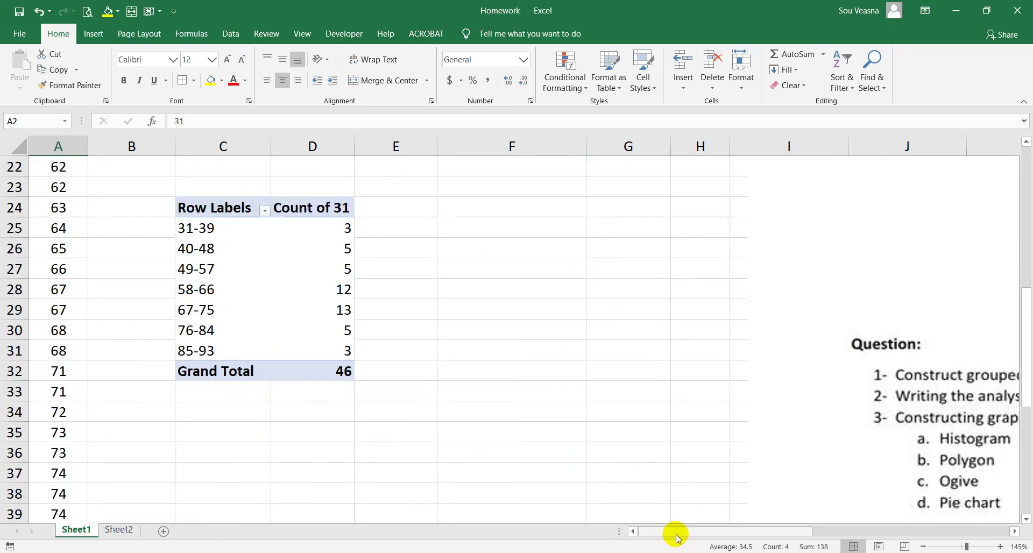
drag(717, 533, 822, 531)
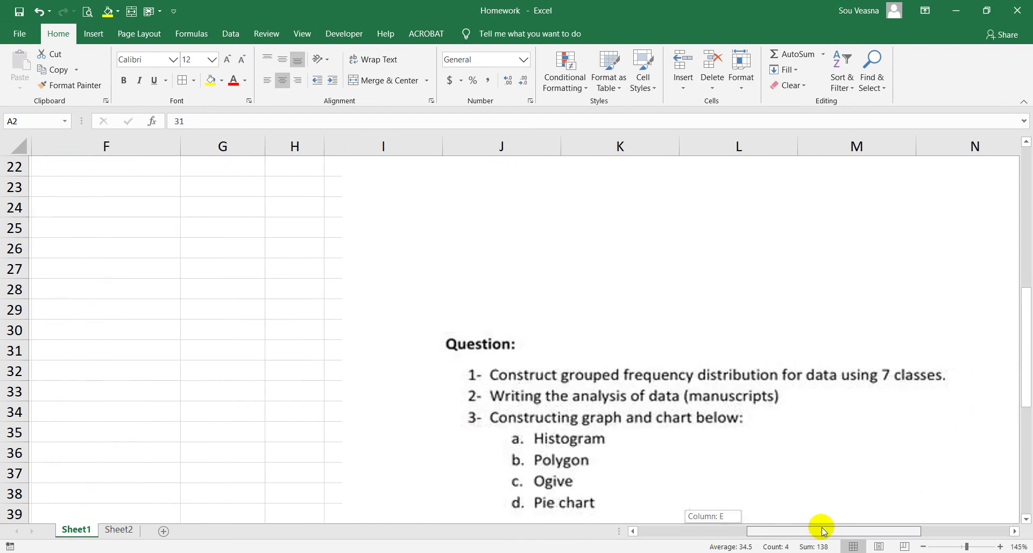
scroll(584, 463, down, 1)
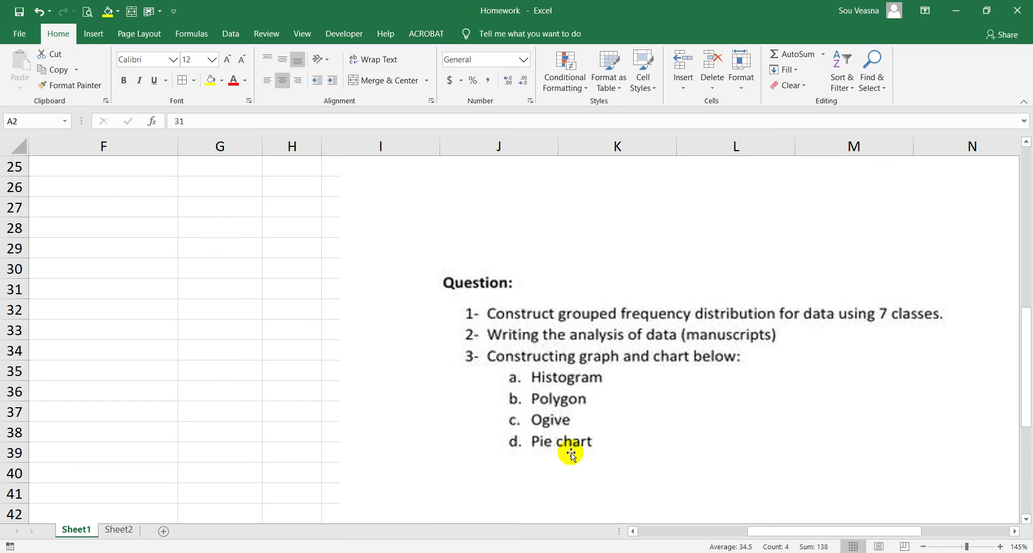
scroll(570, 453, up, 7)
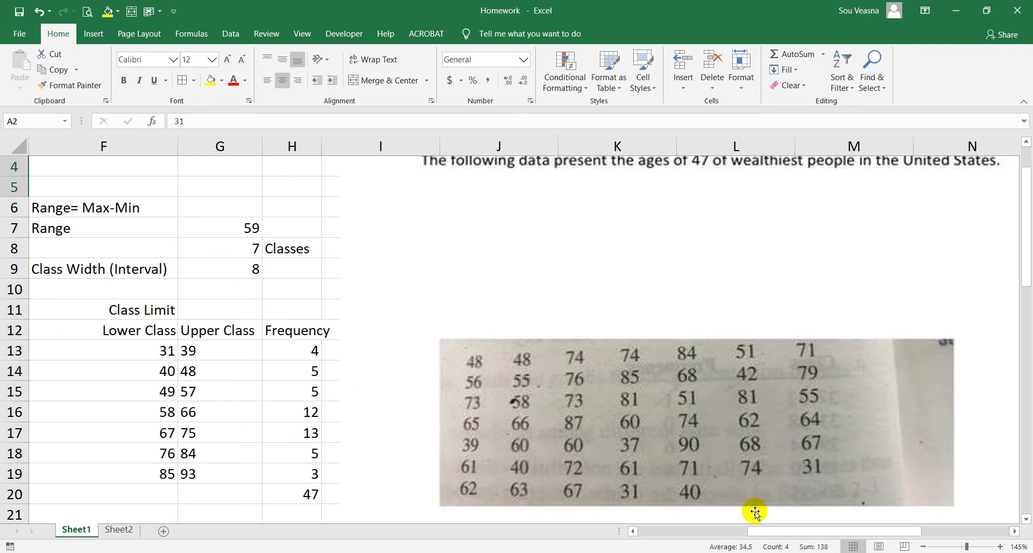
drag(797, 533, 629, 529)
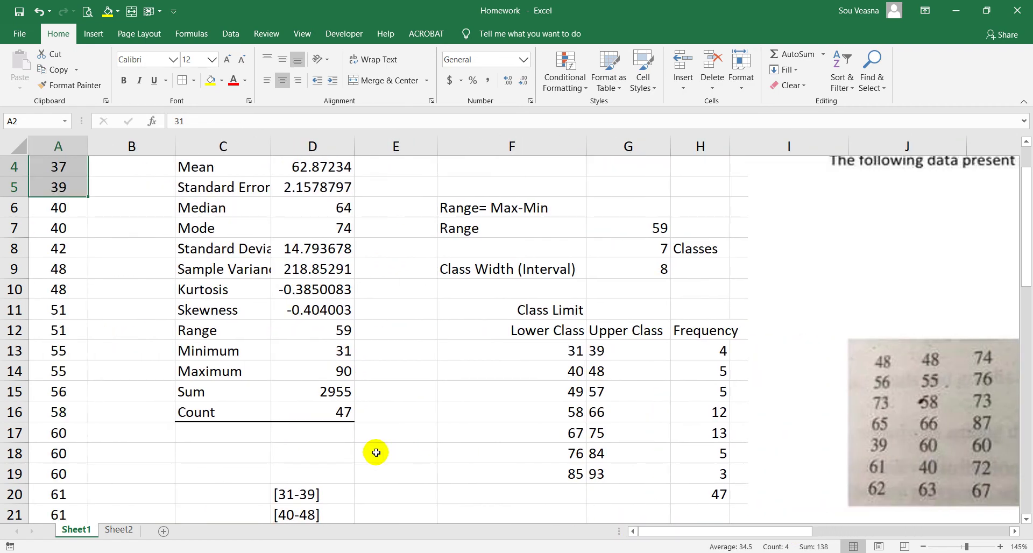
Step: Right-align the class labels in D20:D21 and move them to F24:F25
scroll(355, 449, down, 1)
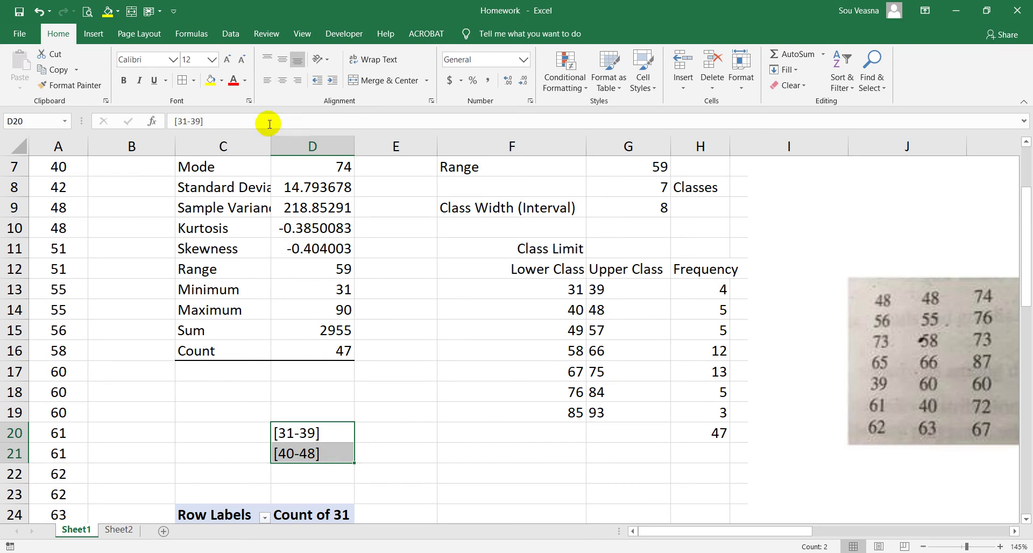
click(297, 80)
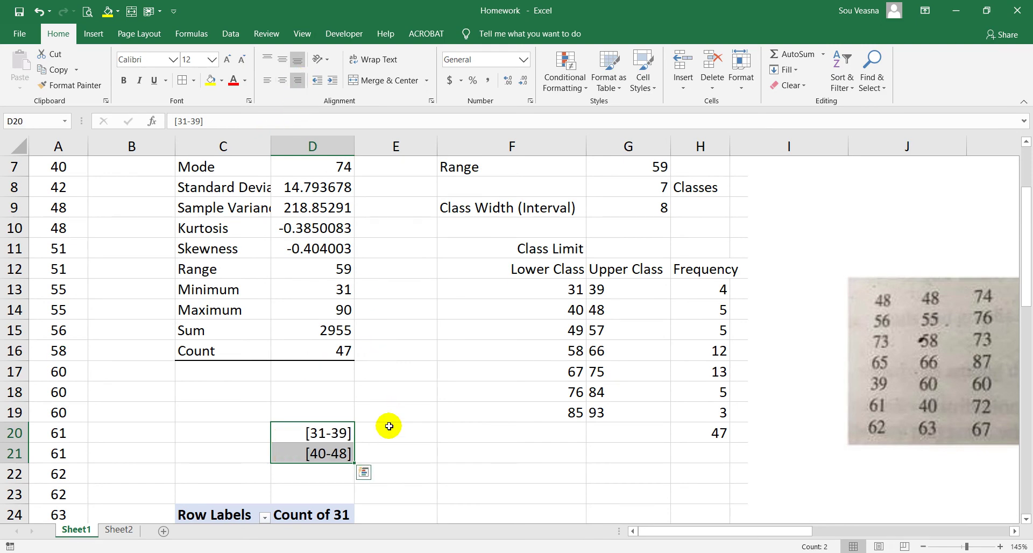
click(389, 426)
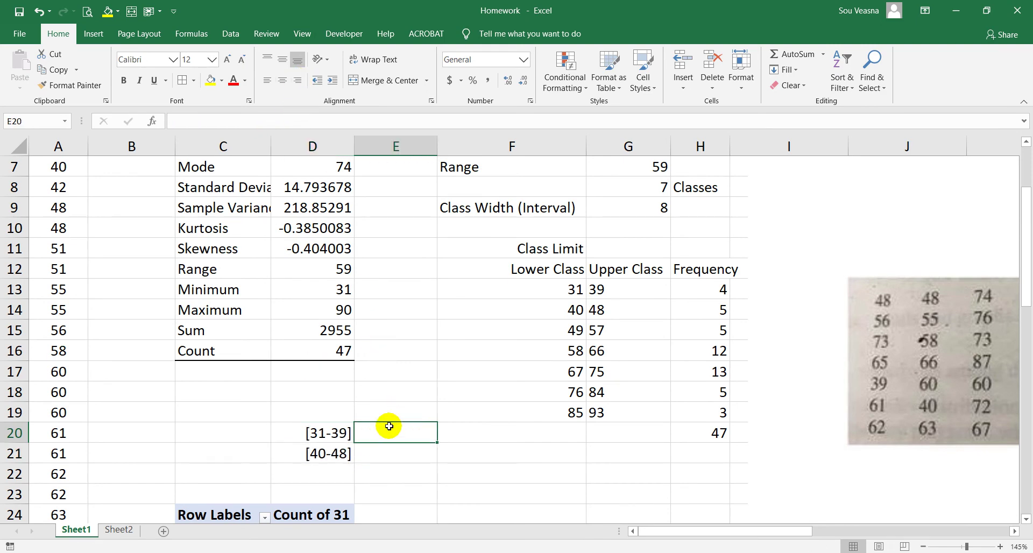
scroll(389, 426, down, 1)
drag(336, 370, 483, 458)
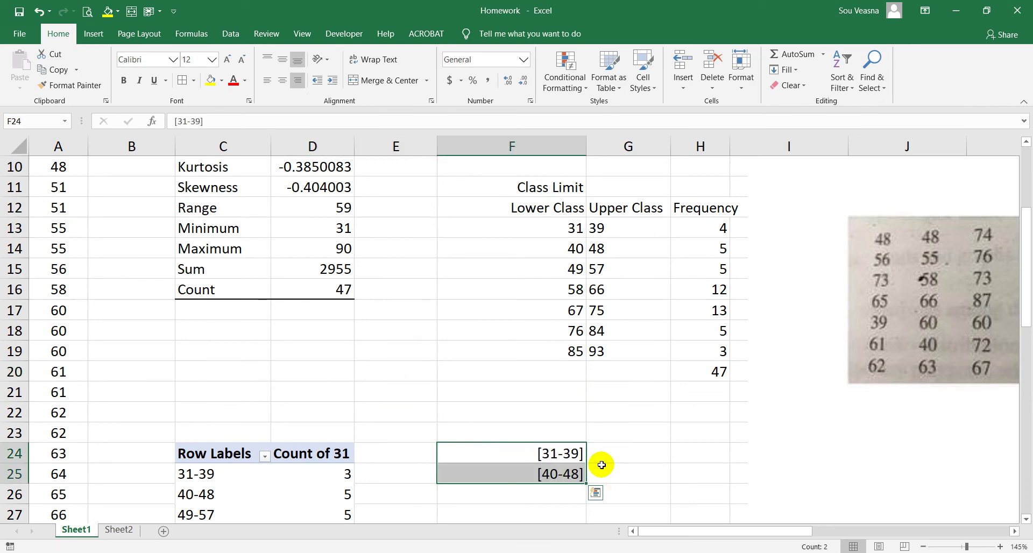
Step: Enter the class labels 49-57, 58-66, 67-75, 76-84 and 85-93 in F26:F30
scroll(587, 473, down, 1)
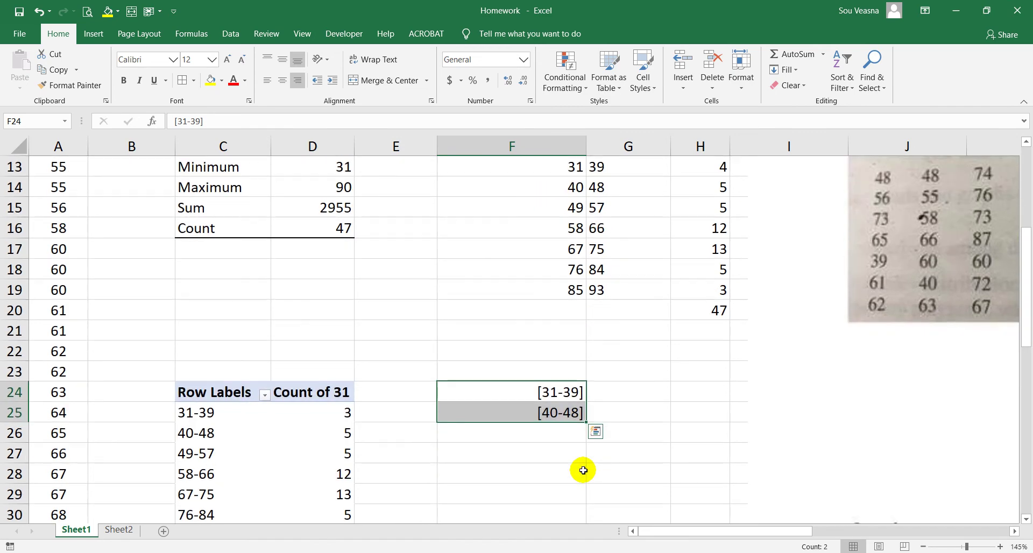
click(569, 437)
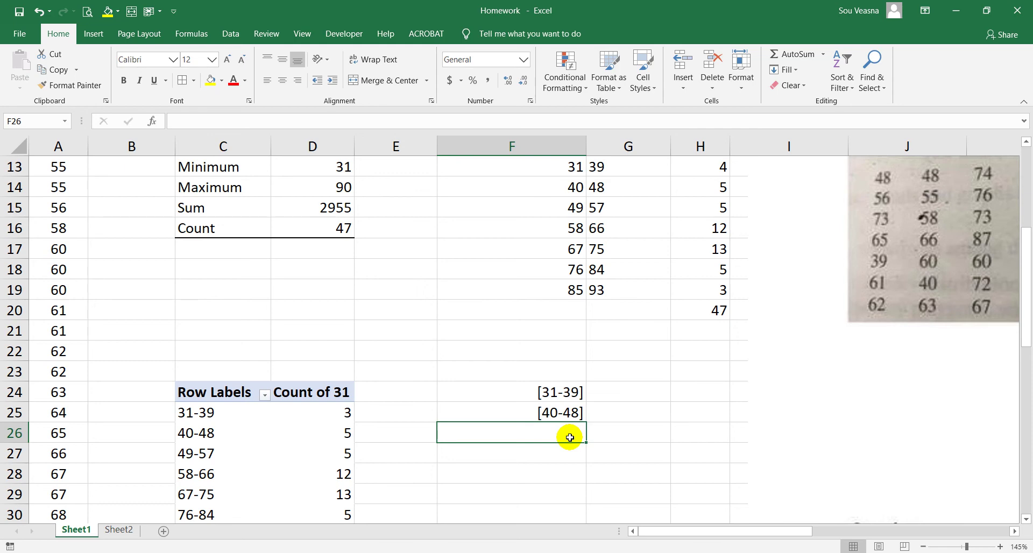
text(4)
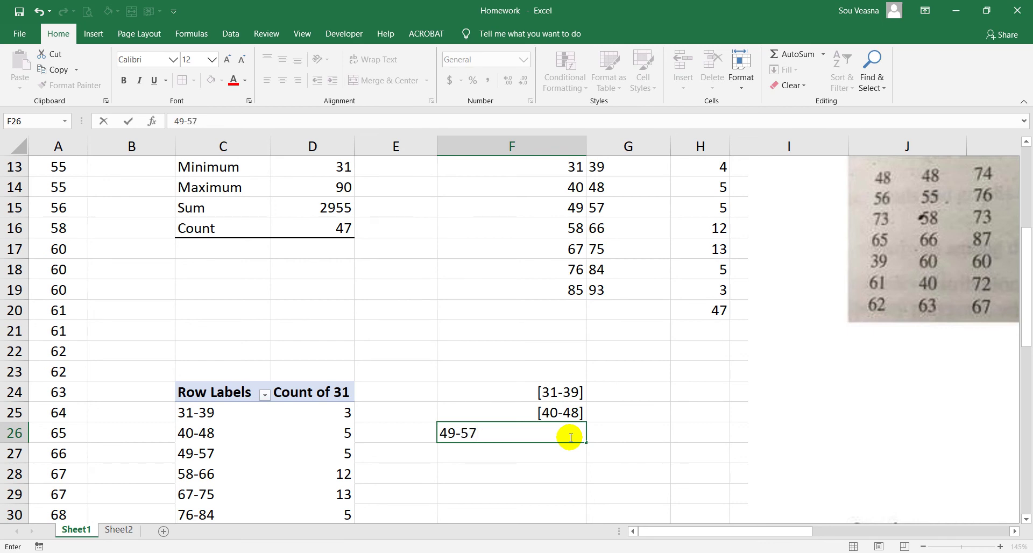
text(9-57)
key(Return)
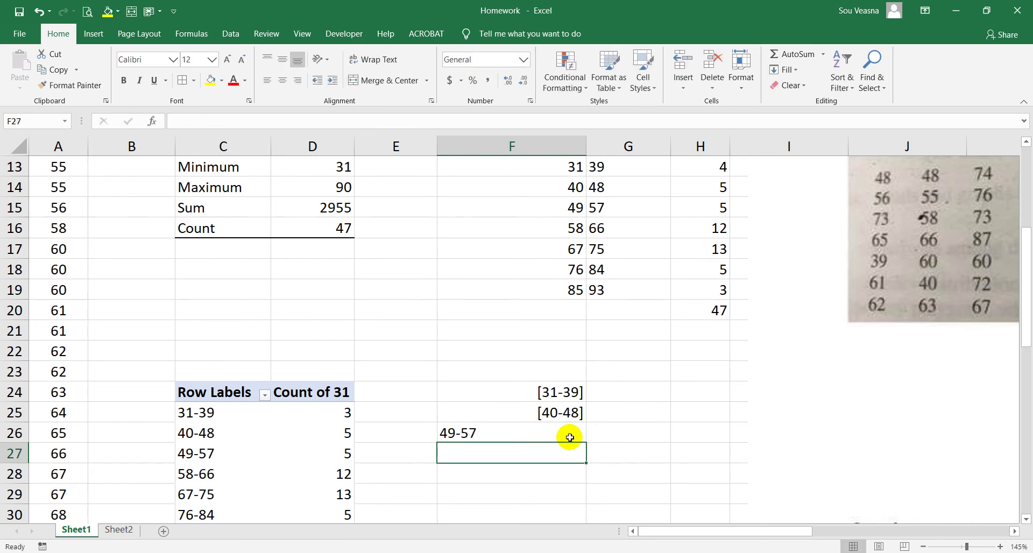
text(58-66)
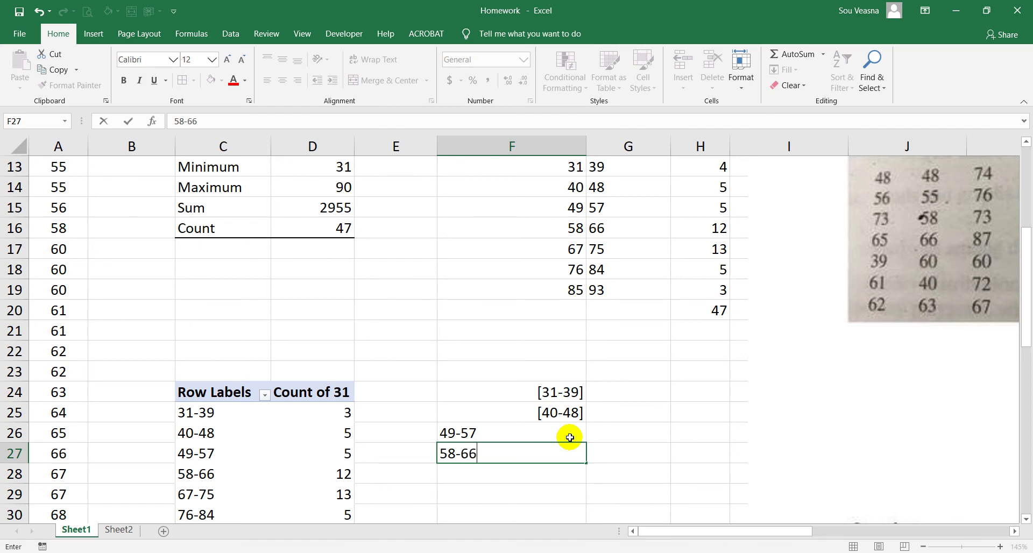
key(Return)
text(67-75)
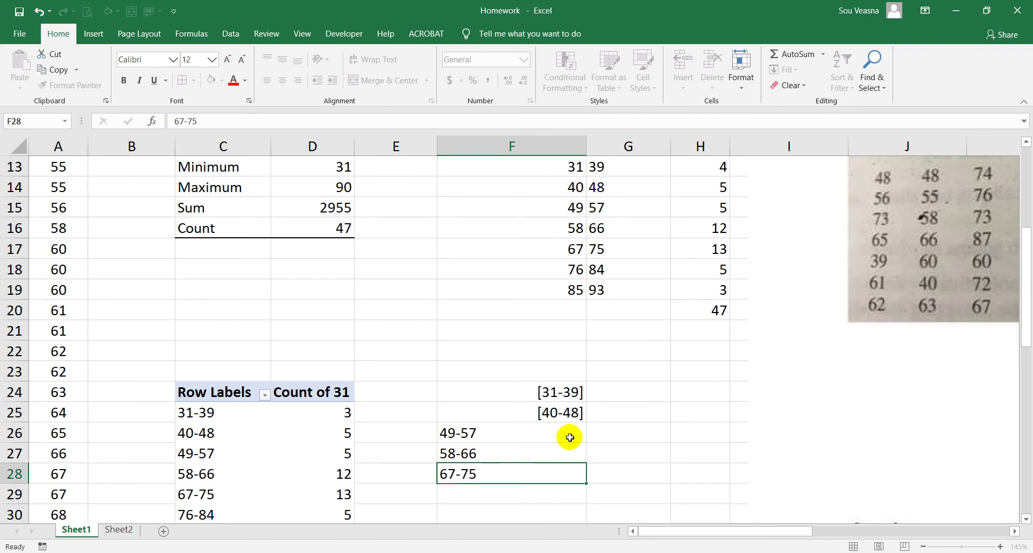
key(Return)
text(76-84)
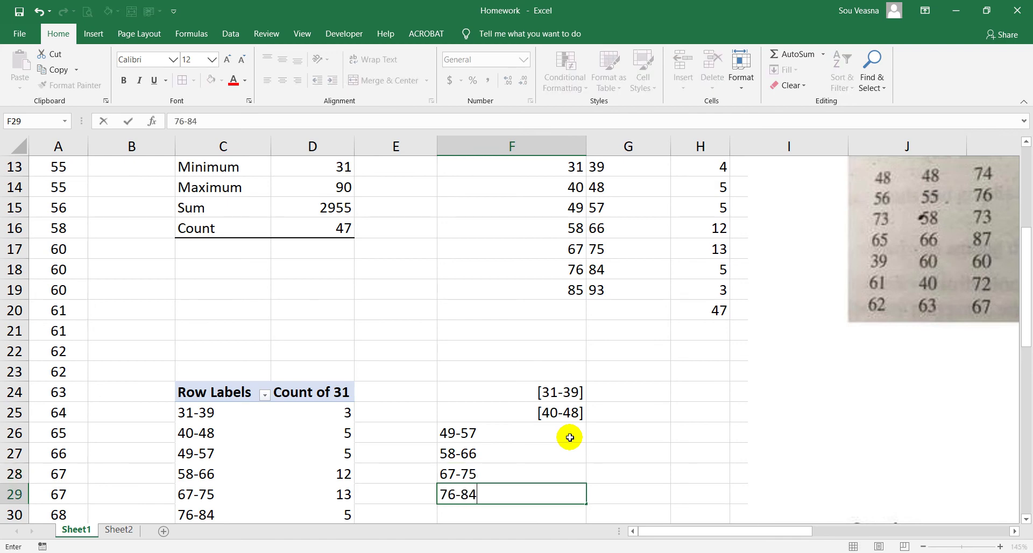
key(Return)
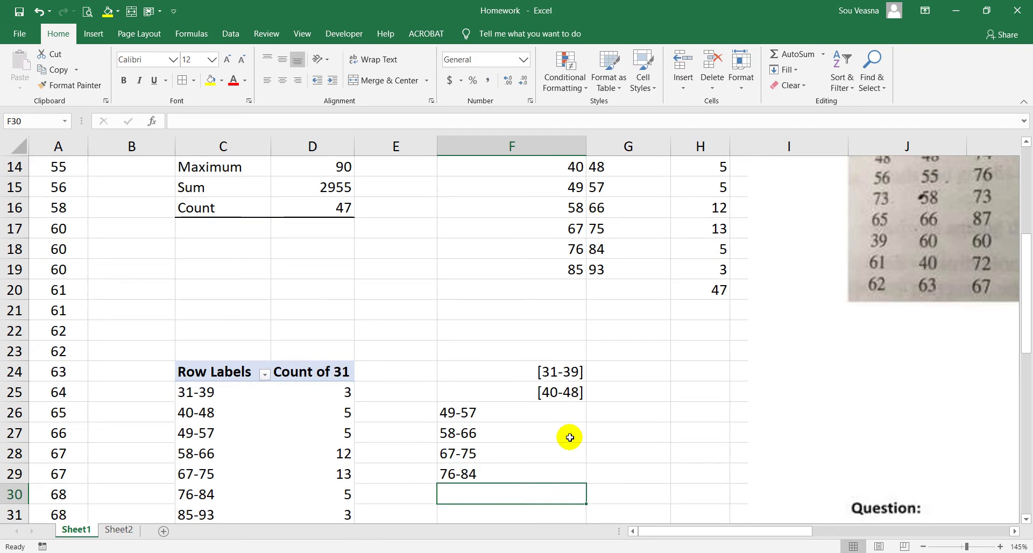
text(85-93)
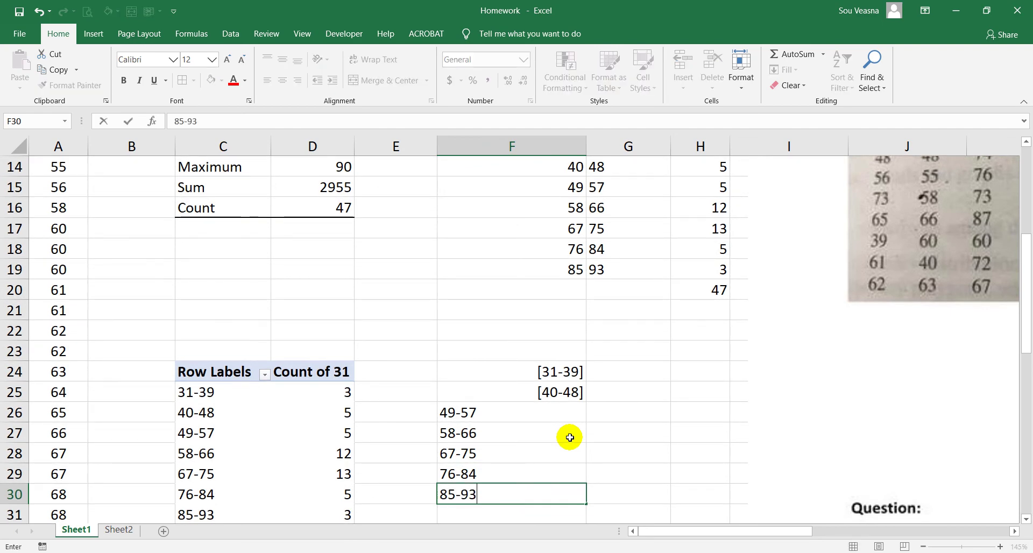
key(Return)
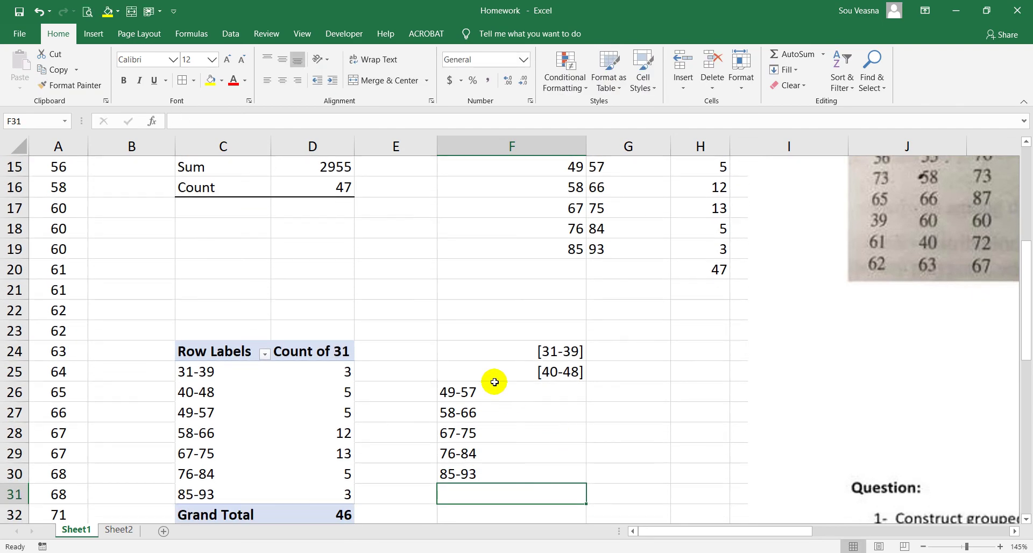
Step: Remove the square brackets from the class labels in F24:F25 so they read 31-39 and 40-48
click(484, 351)
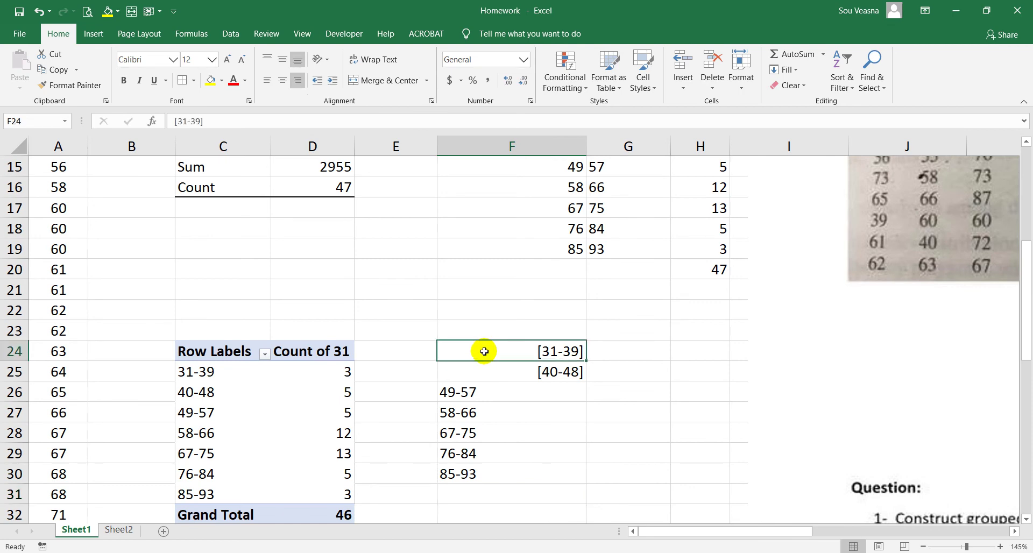
double_click(509, 351)
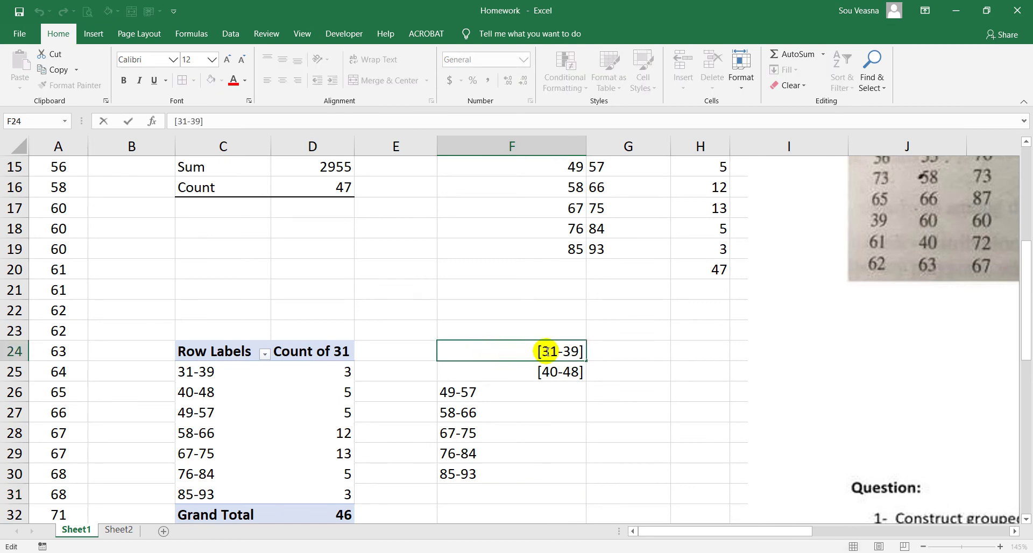
click(547, 351)
key(BackSpace)
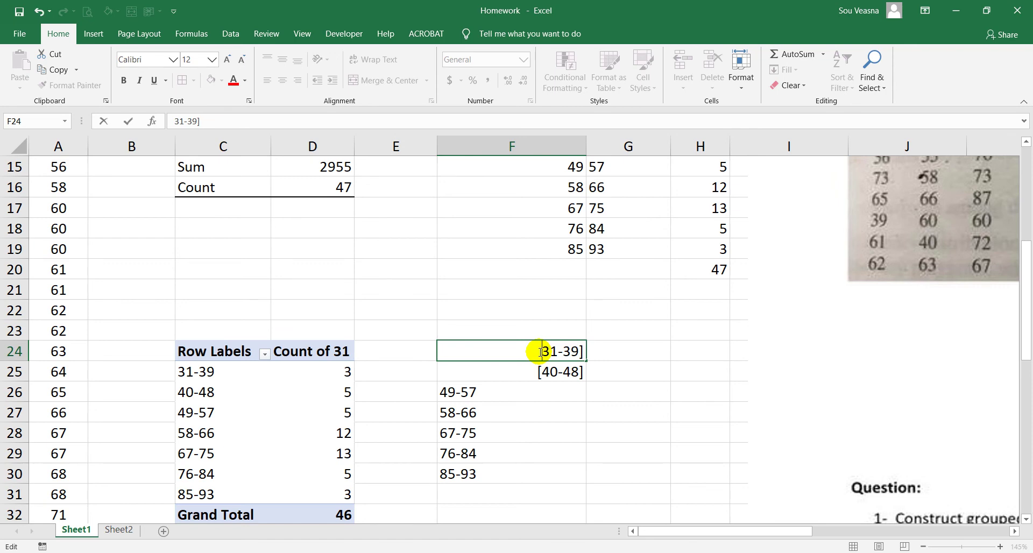
click(584, 349)
key(BackSpace)
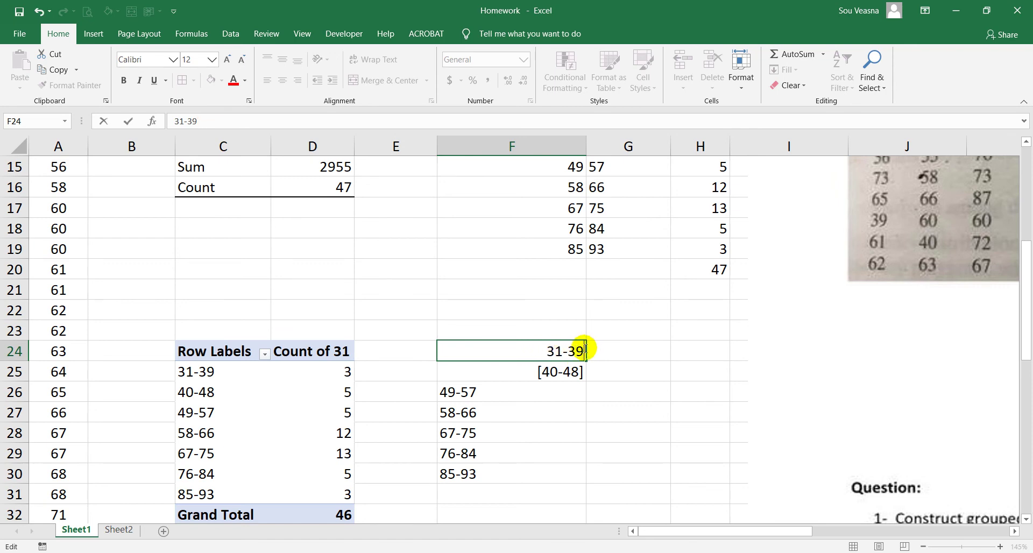
click(585, 372)
double_click(585, 372)
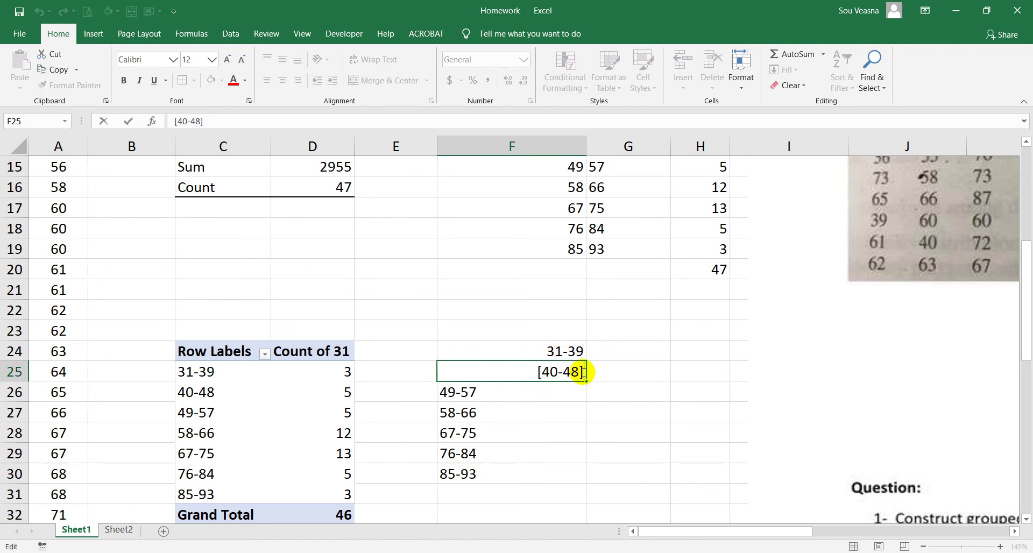
key(BackSpace)
click(549, 371)
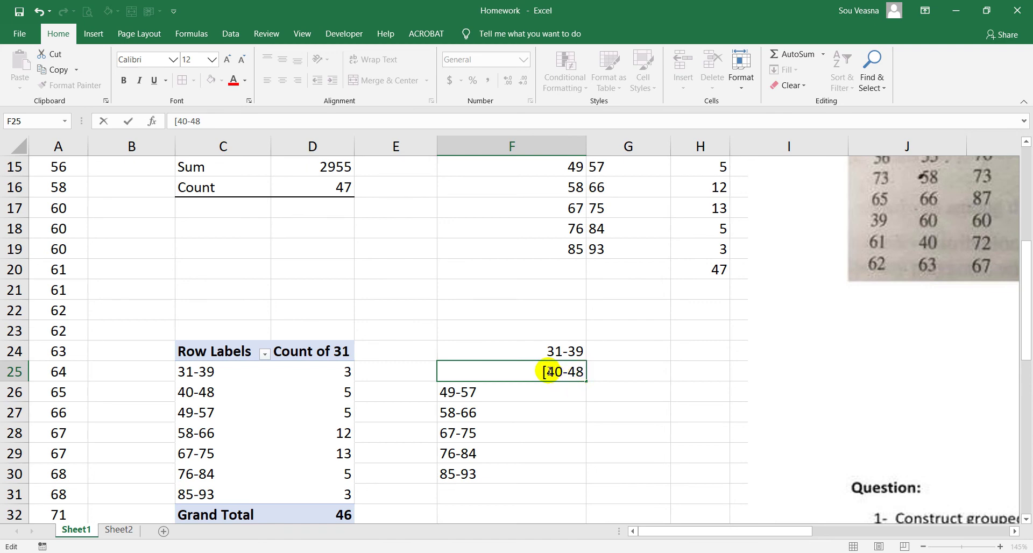
click(567, 394)
Step: Copy the right-aligned formatting of F25 to the class labels in F26:F30
click(563, 369)
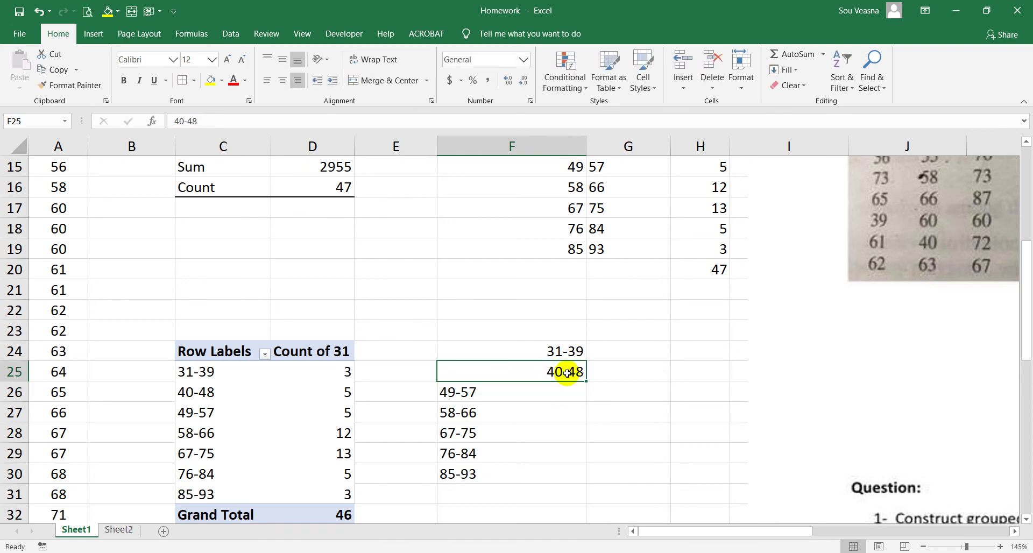
click(74, 86)
drag(484, 393, 484, 474)
click(615, 344)
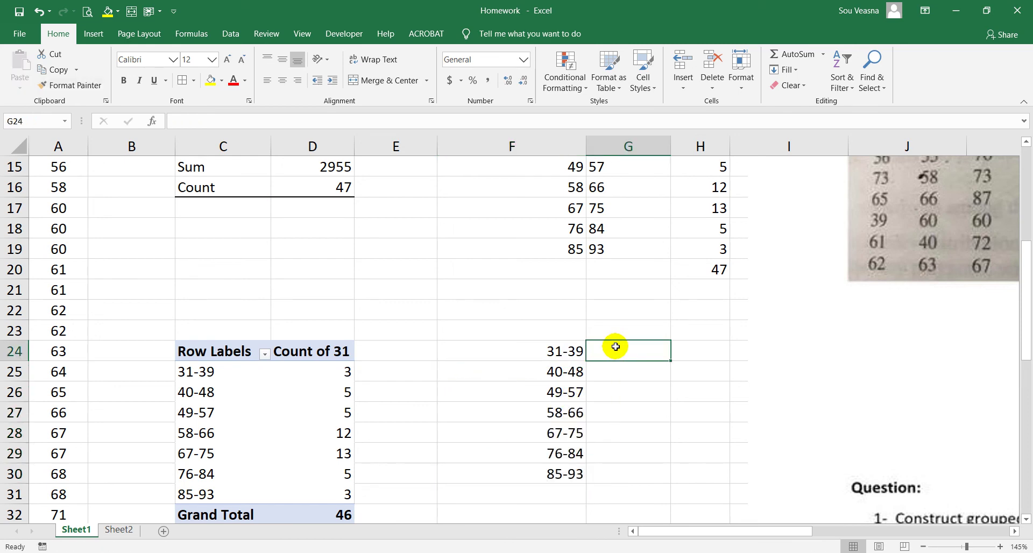
scroll(615, 347, up, 1)
text(=)
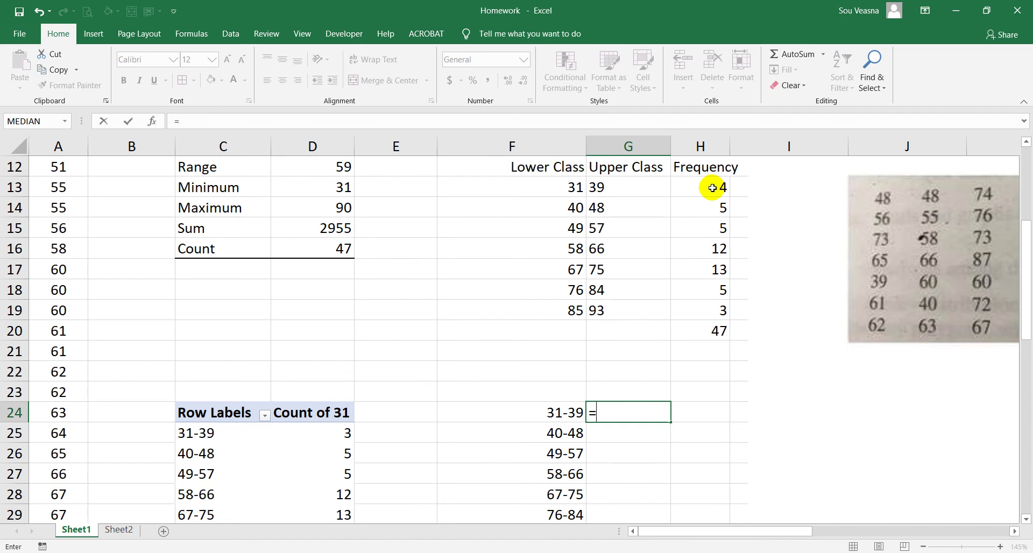
key(Escape)
Step: Copy the seven manual frequencies in H13:H19 to G24:G30 beside the class labels
drag(712, 187, 722, 307)
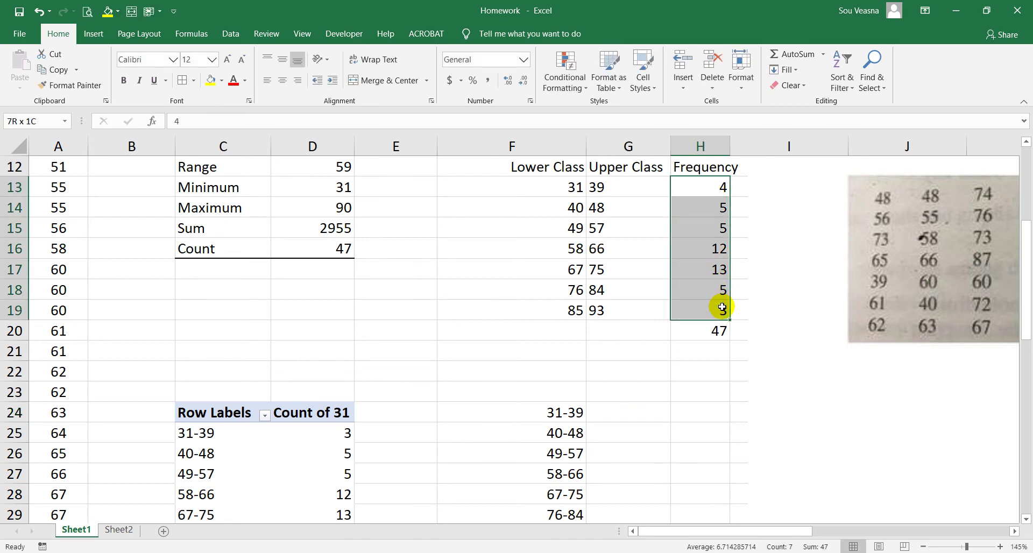
key(ctrl+c)
click(641, 408)
key(ctrl+v)
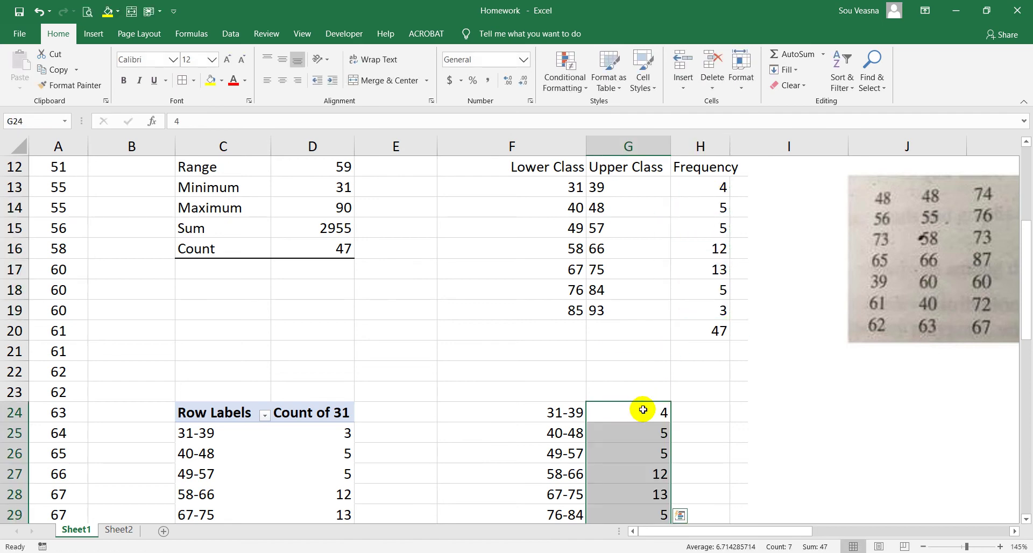
Step: Total the frequencies G24:G30 in G31 with AutoSum
scroll(642, 410, down, 1)
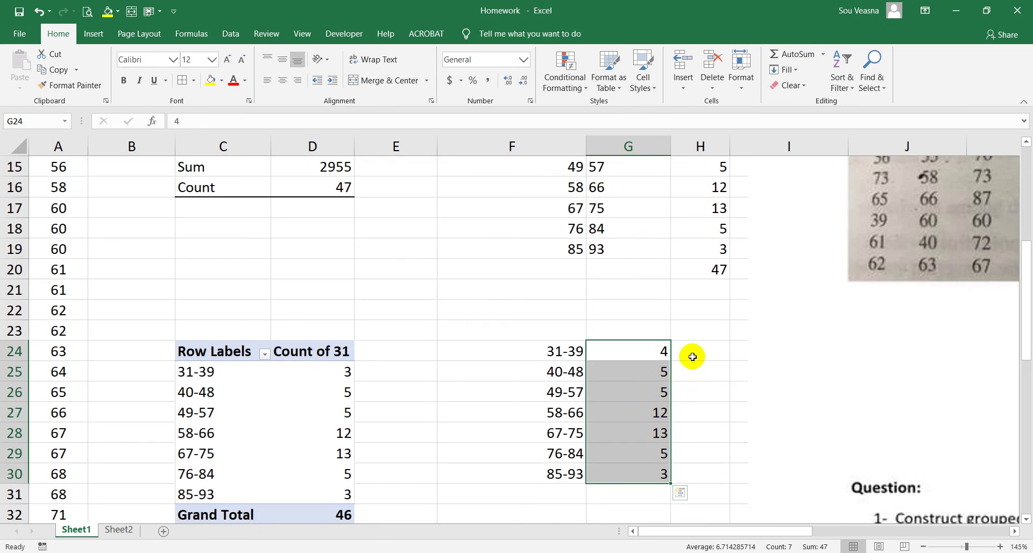
click(657, 493)
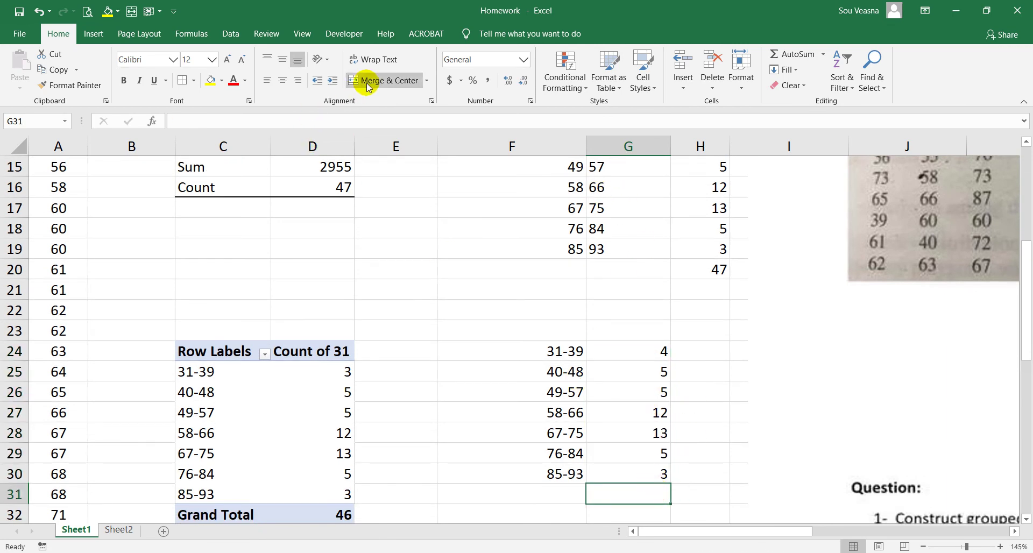
click(805, 61)
key(Return)
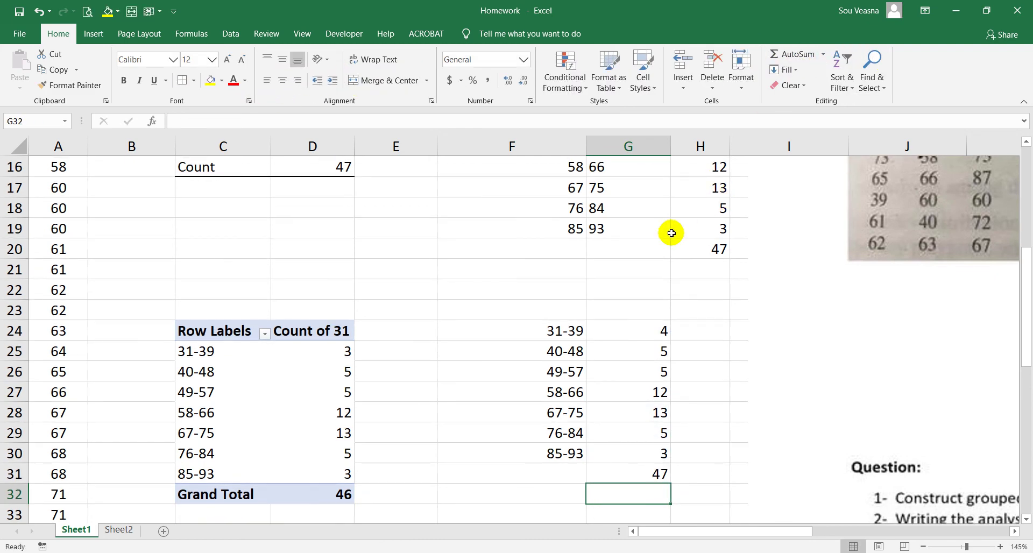
Step: Enter the heading "Class Limits" in F23 above the class labels and right-align it
click(624, 309)
click(552, 301)
text(Class Lim)
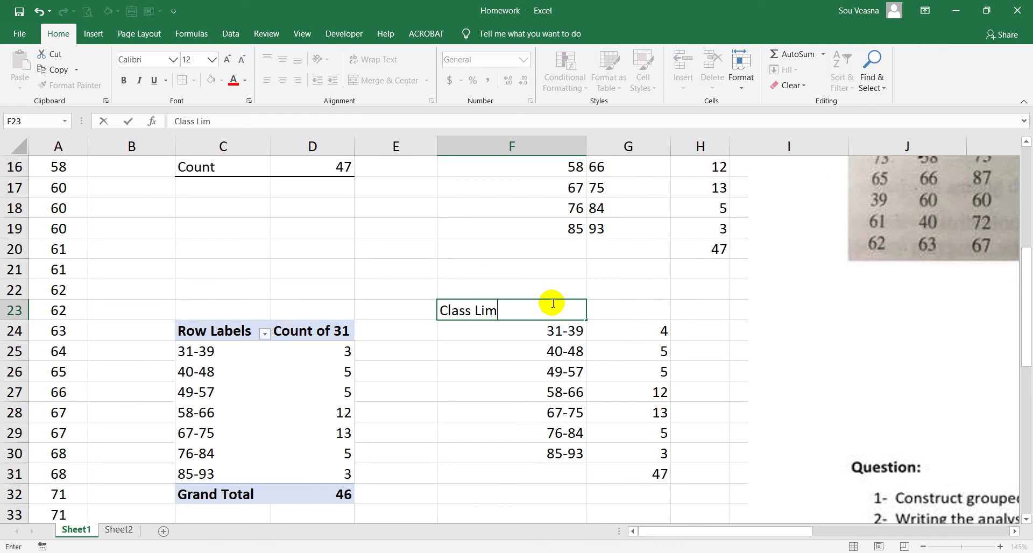
text(its)
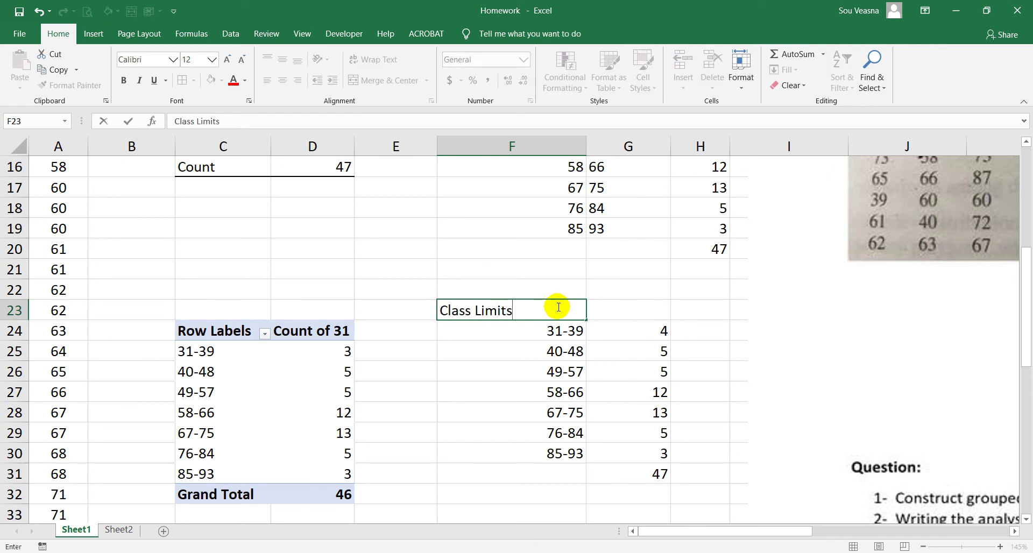
key(Return)
key(Return)
click(535, 307)
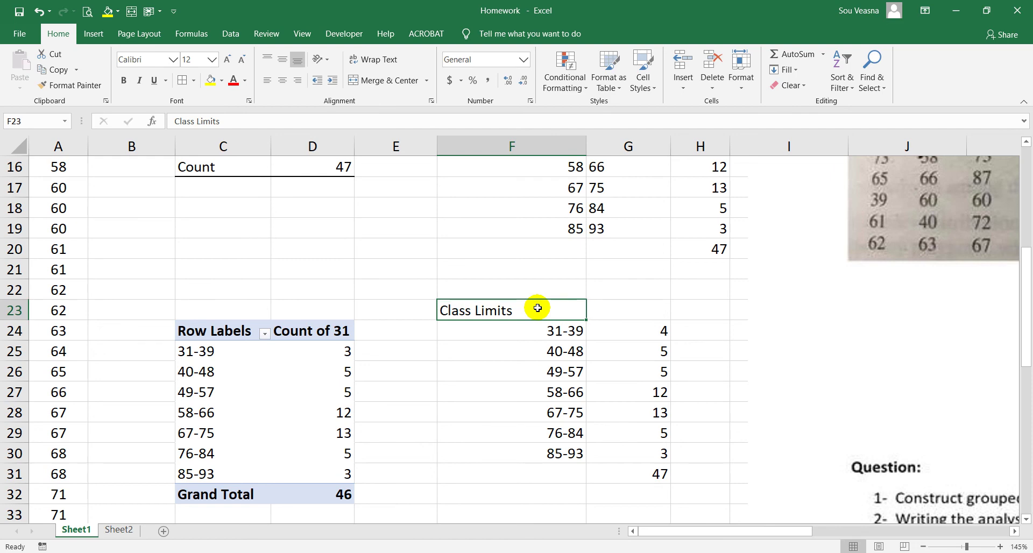
click(298, 80)
Step: Enter the heading "Frequency" in G23 above the copied counts
click(654, 310)
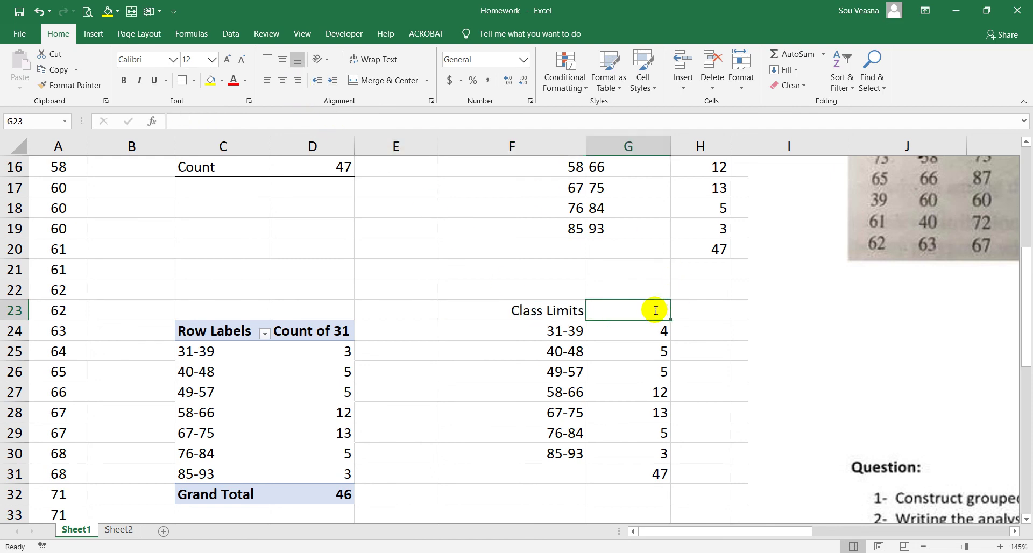
text(Frequwn)
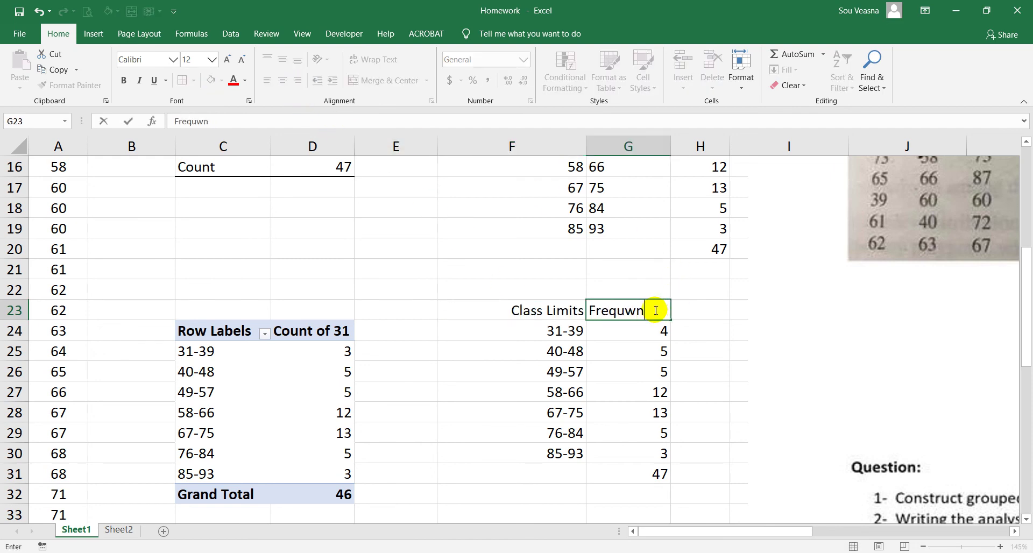
key(BackSpace)
key(BackSpace)
click(660, 411)
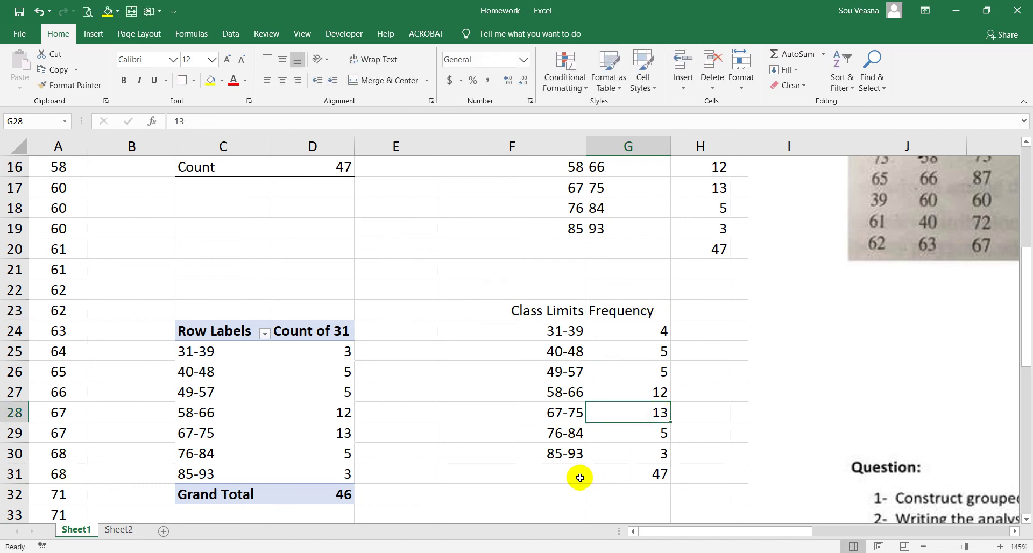
Step: Label the sum row "Total" in F31
click(580, 475)
text(To)
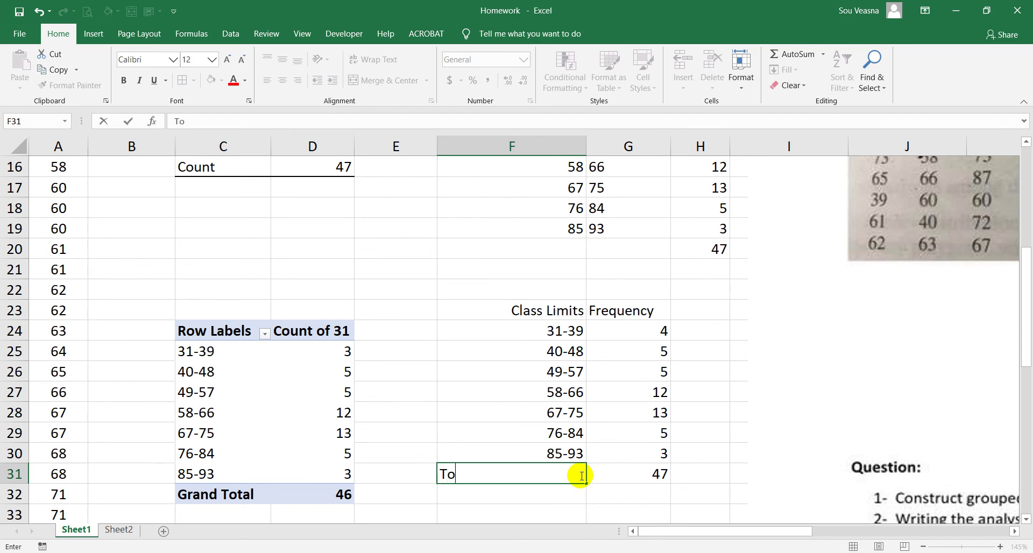
text(tal)
key(Return)
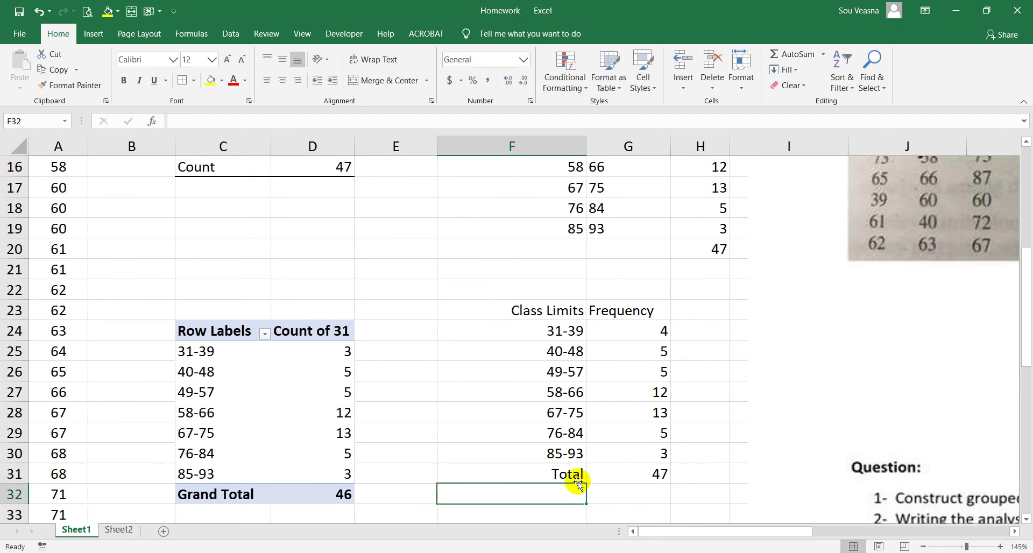
Step: Apply a top and thick bottom border to the Total row F31:G31
click(615, 474)
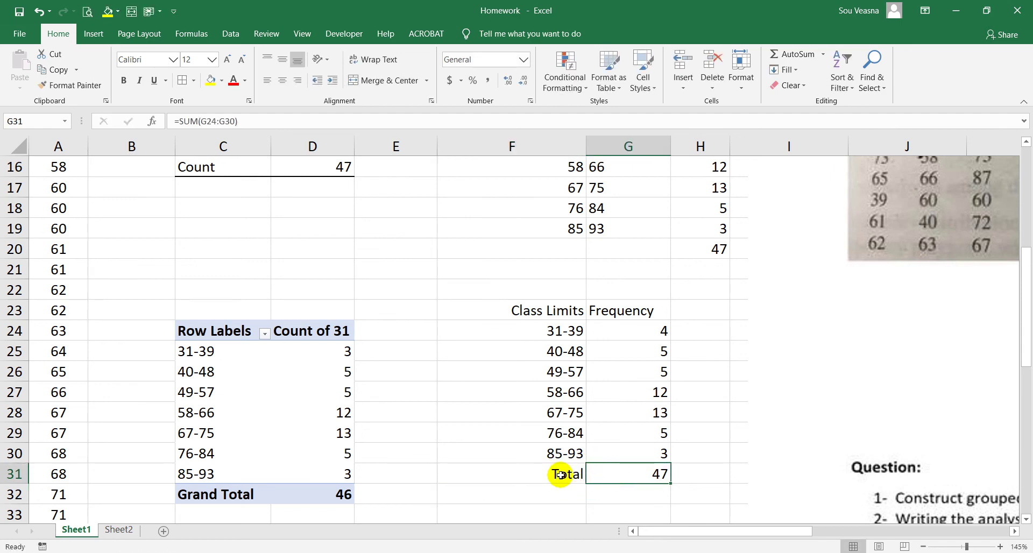
drag(567, 473, 606, 473)
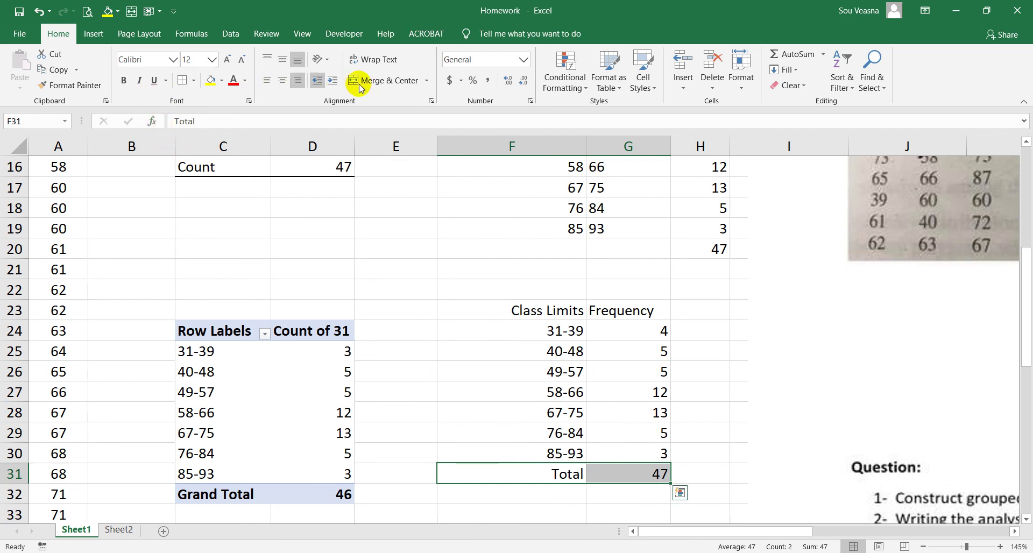
click(192, 81)
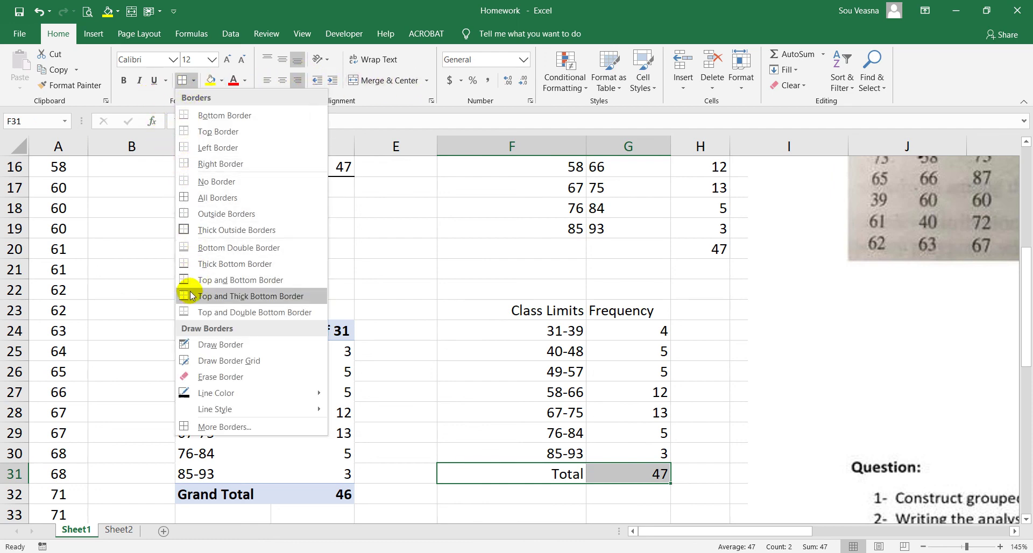
click(226, 299)
click(702, 476)
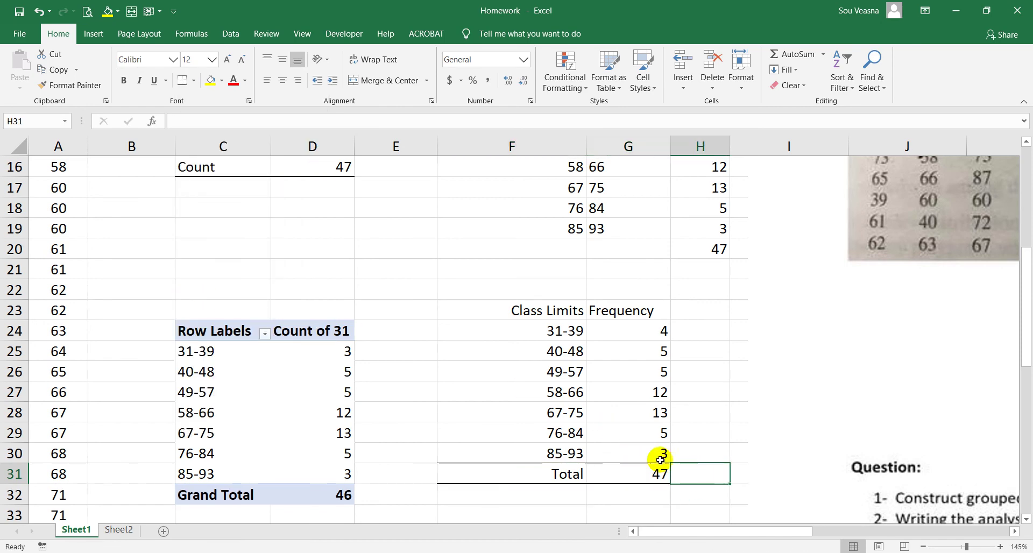
Step: Enter the heading "Percentage" in H23 beside Frequency and autofit column H to it
click(734, 433)
click(710, 351)
click(698, 314)
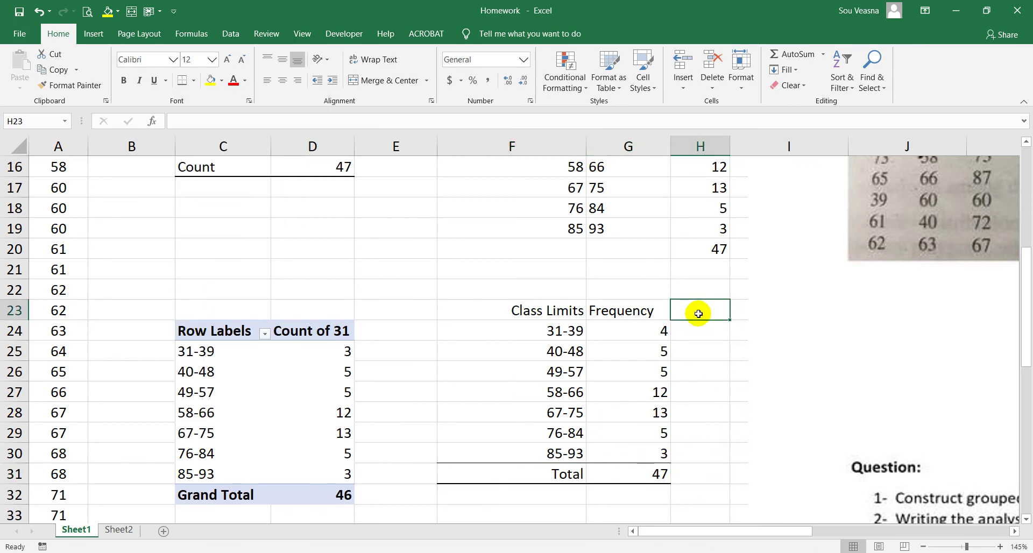
text(Perce)
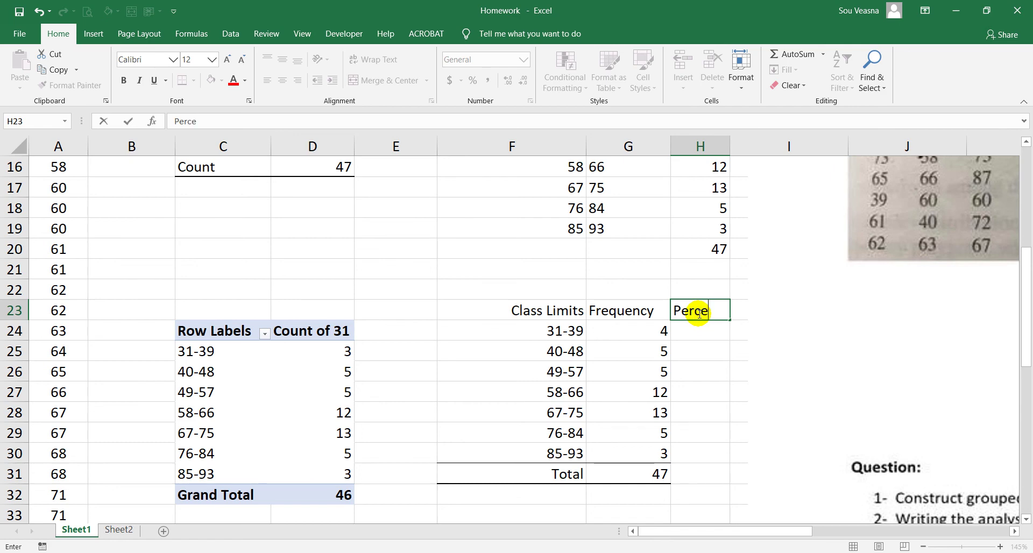
text(ntage)
key(Return)
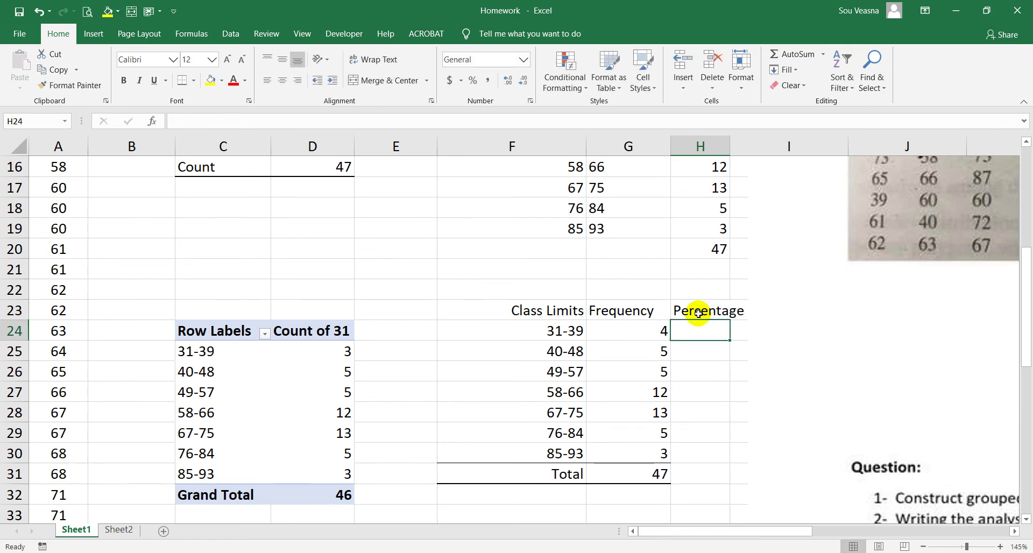
double_click(730, 145)
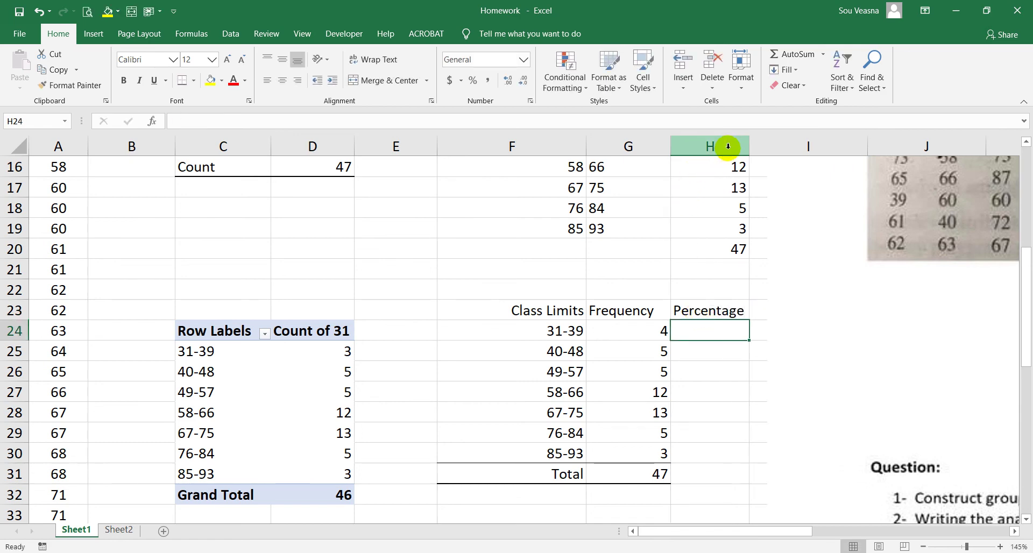
Step: Calculate the first class's share of the total in H24 with =G24/G31
text(=)
click(659, 327)
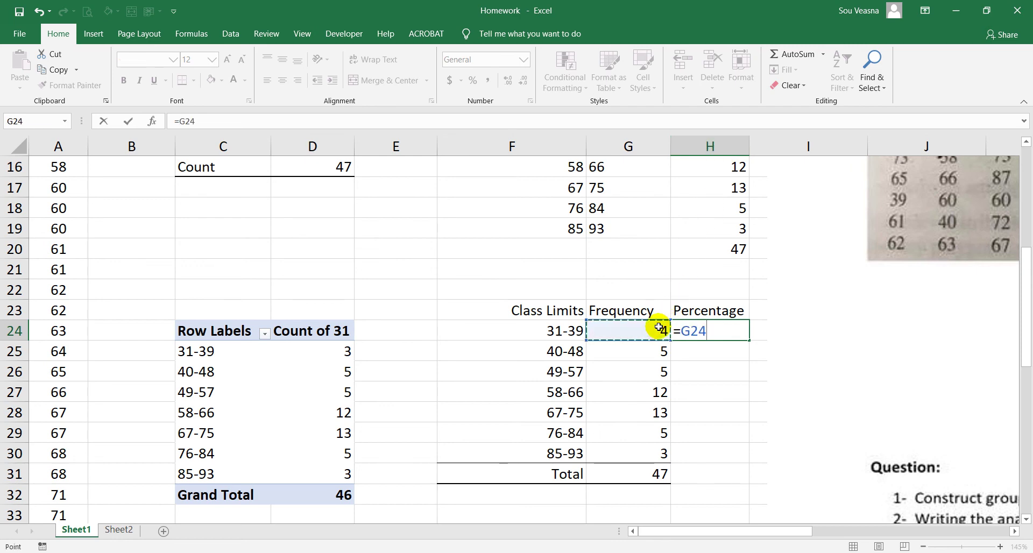
text(/)
click(661, 477)
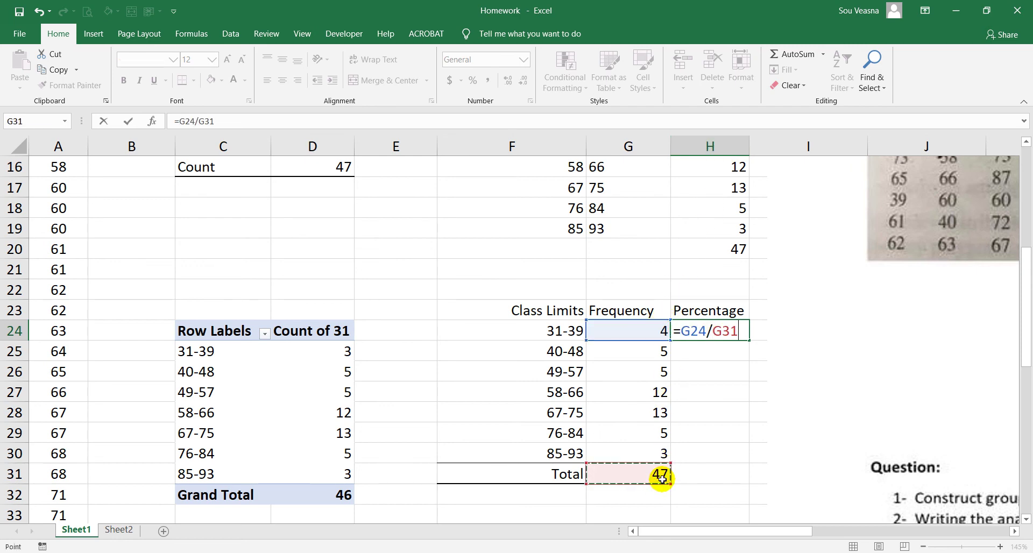
key(Return)
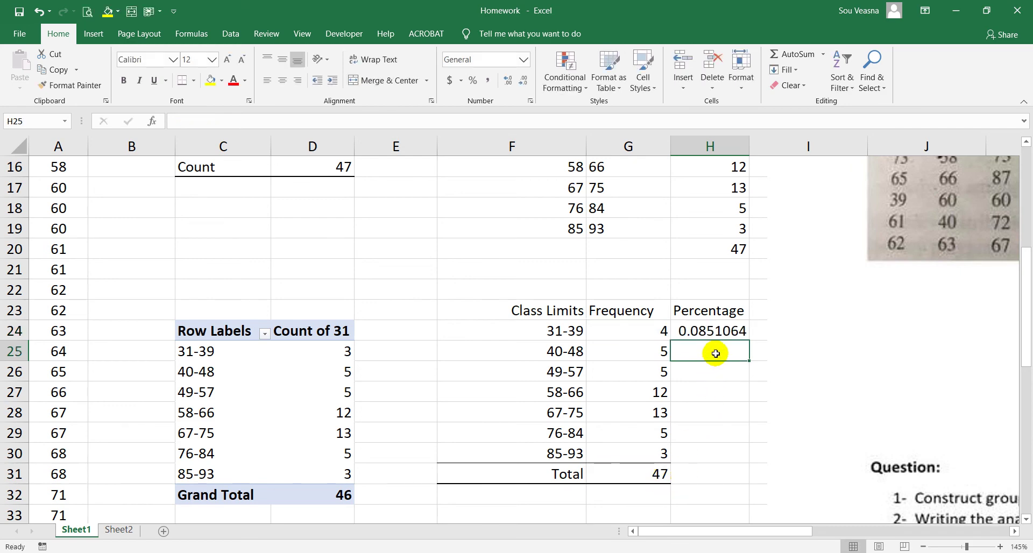
Step: Format H24 as a percentage with two decimal places
click(709, 330)
click(472, 80)
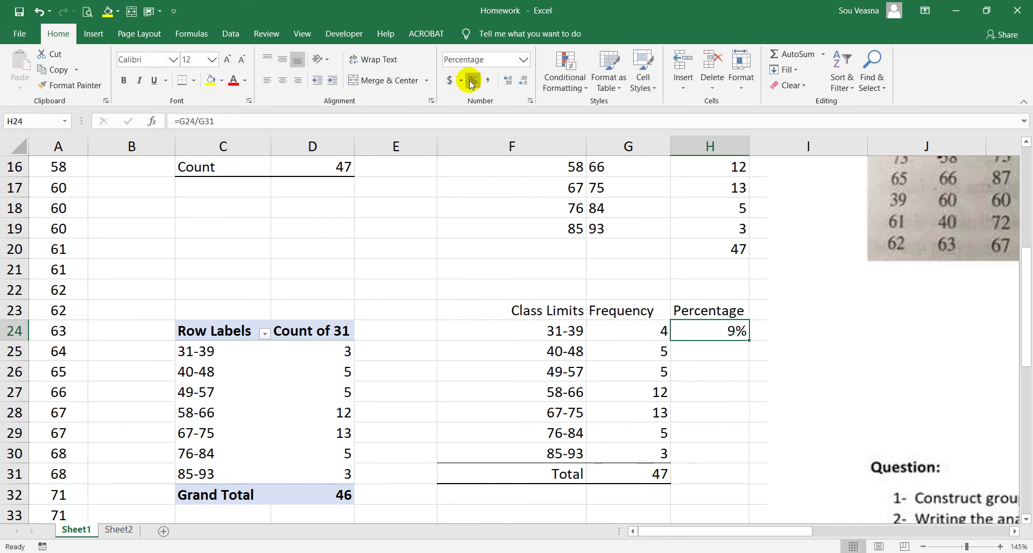
click(509, 83)
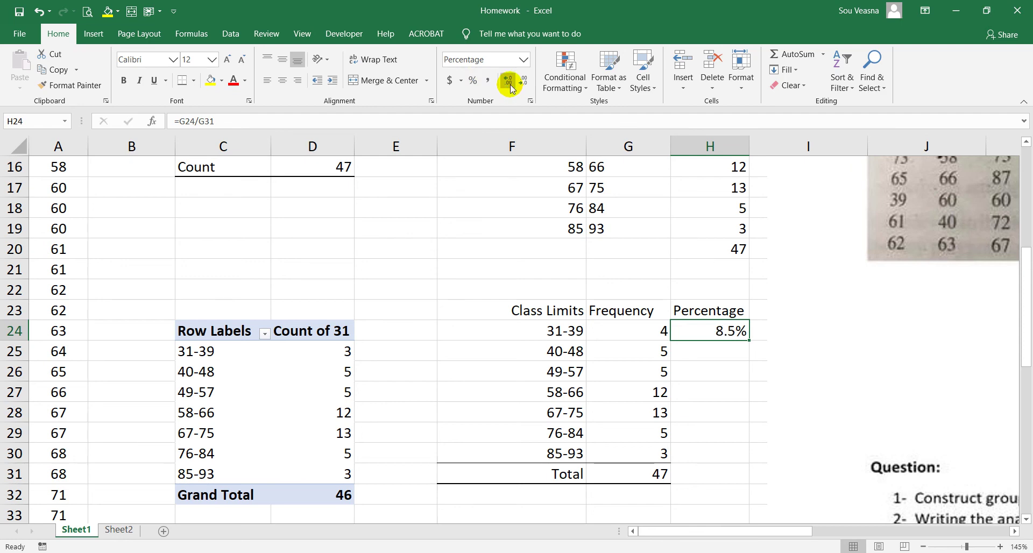
click(510, 85)
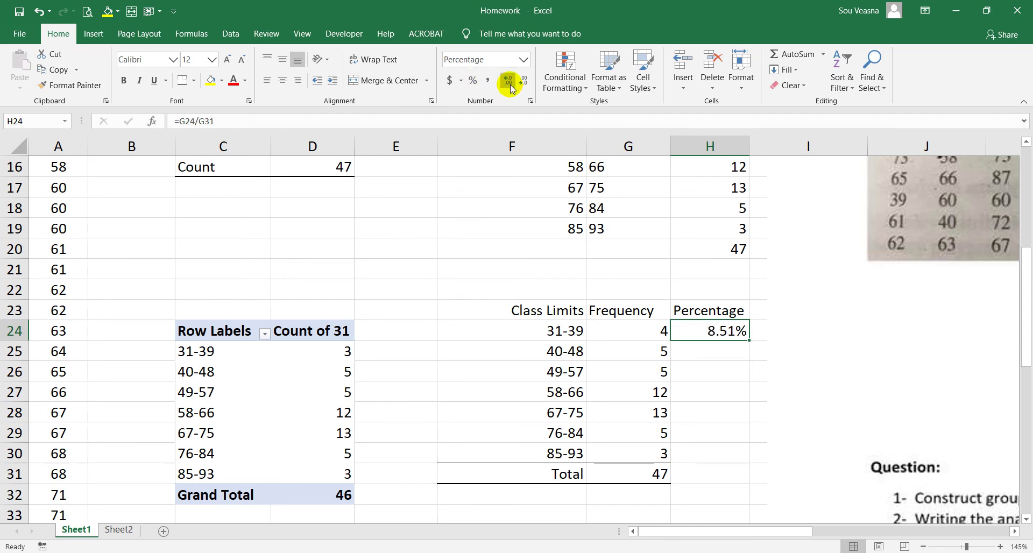
Step: Make the total reference absolute in H24 as =G24/$G$31 and fill the formula down to H30
double_click(741, 334)
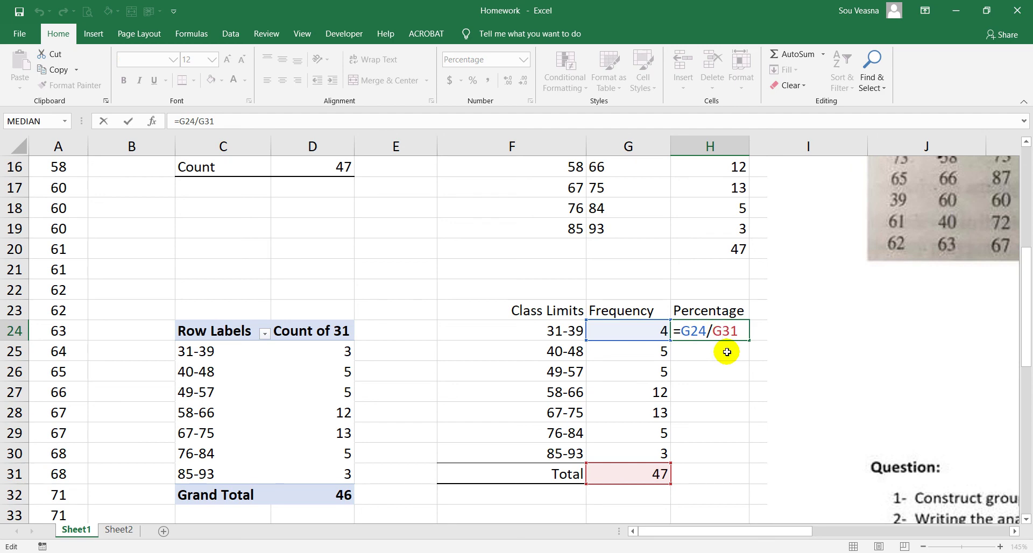
key(Left)
key(Left)
text($G)
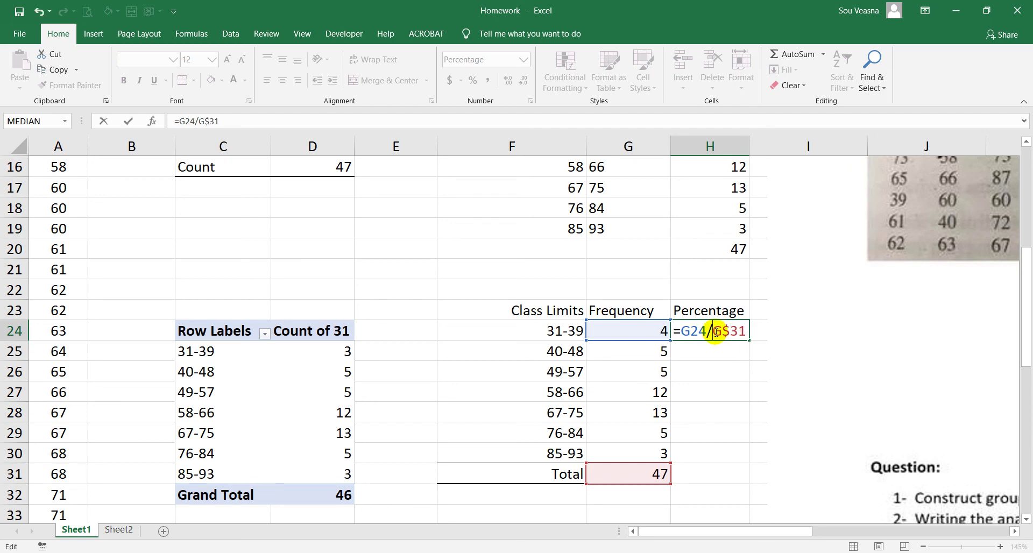
text($)
key(Return)
click(726, 329)
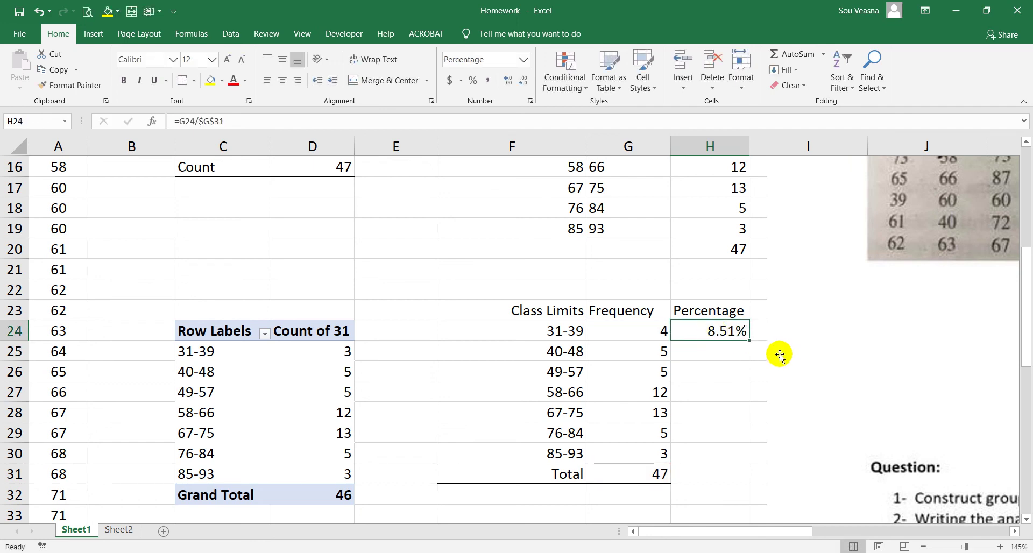
double_click(750, 340)
Step: Total the percentages H24:H30 in H31 with AutoSum
click(716, 475)
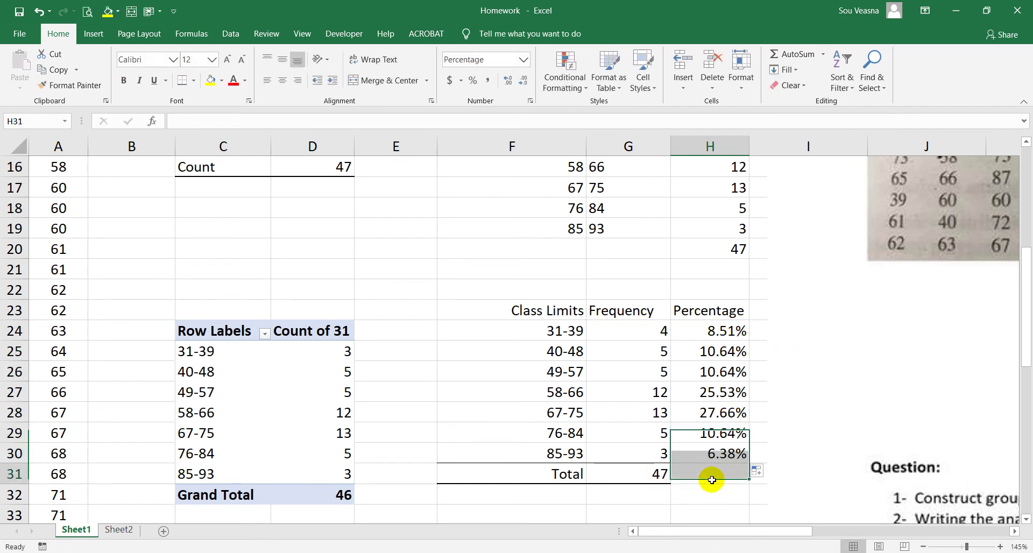
click(794, 55)
key(Return)
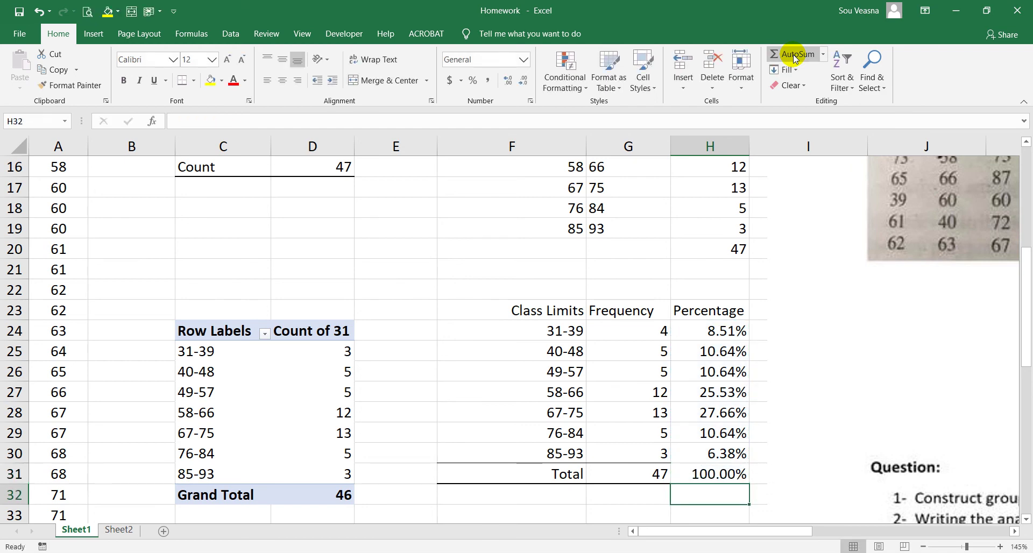
click(681, 469)
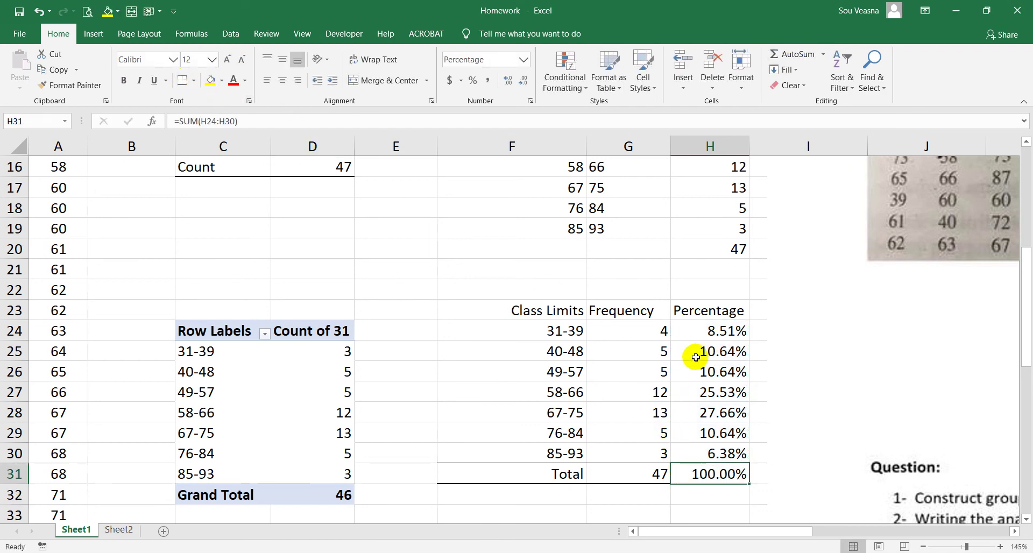
Step: Examine the homework question list beside the finished frequency table to see which graphs and charts are required
click(752, 316)
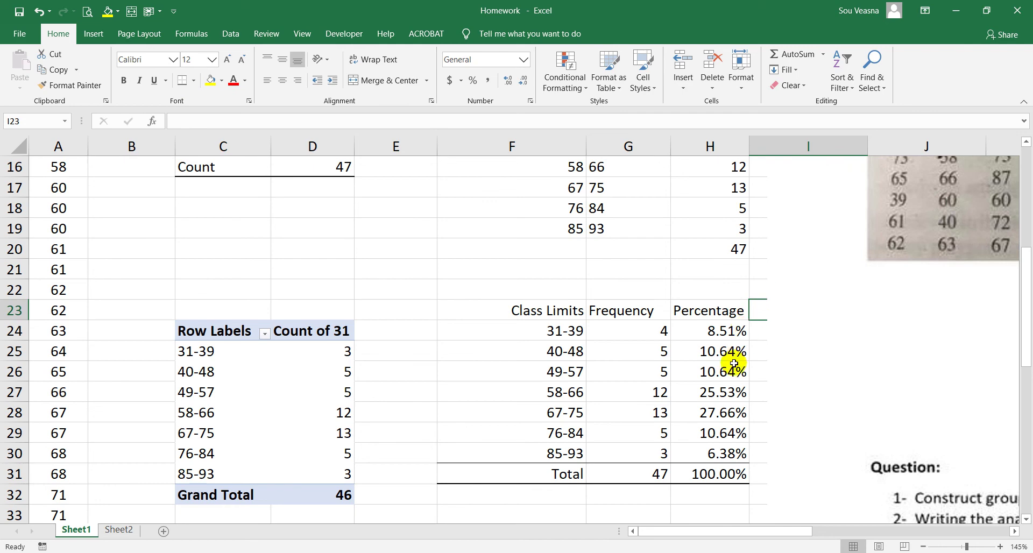
ctrl+scroll(736, 367, down, 1)
ctrl+scroll(736, 368, down, 1)
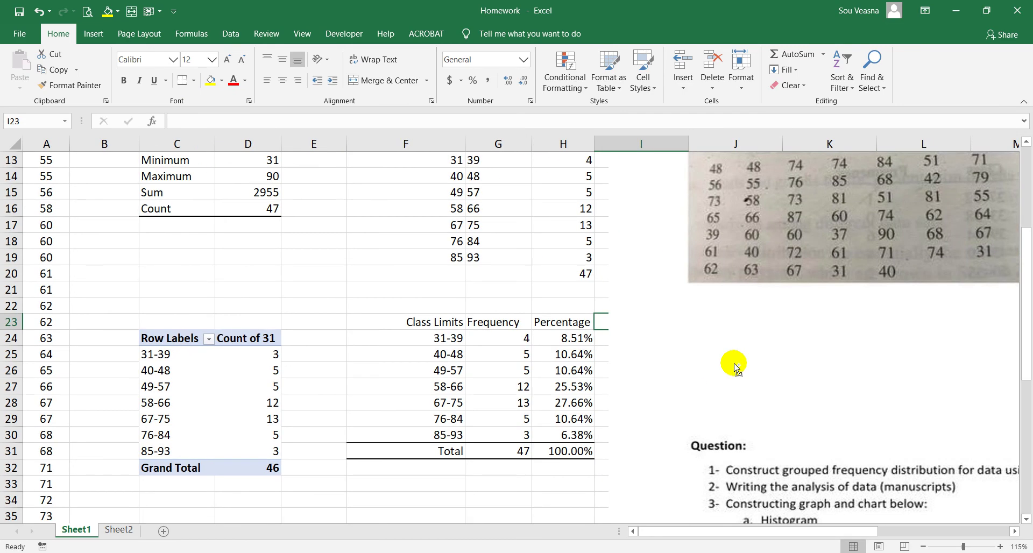
ctrl+scroll(737, 368, down, 1)
scroll(732, 365, down, 1)
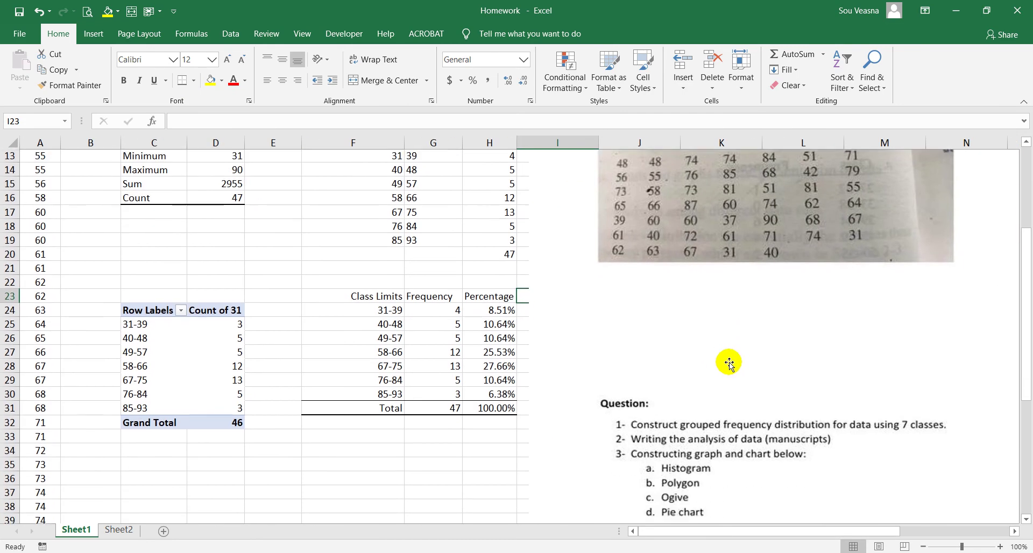
scroll(729, 363, up, 1)
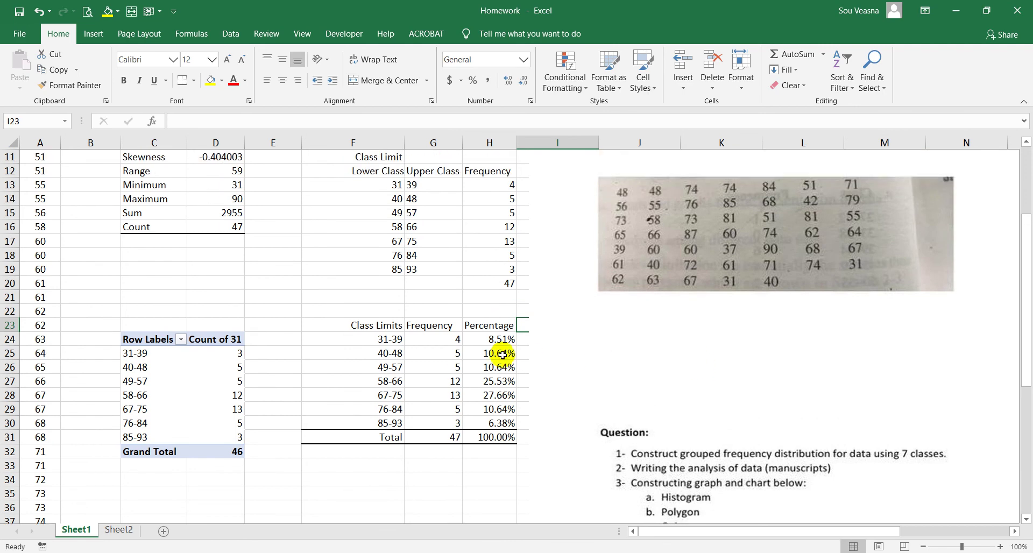
scroll(657, 478, down, 1)
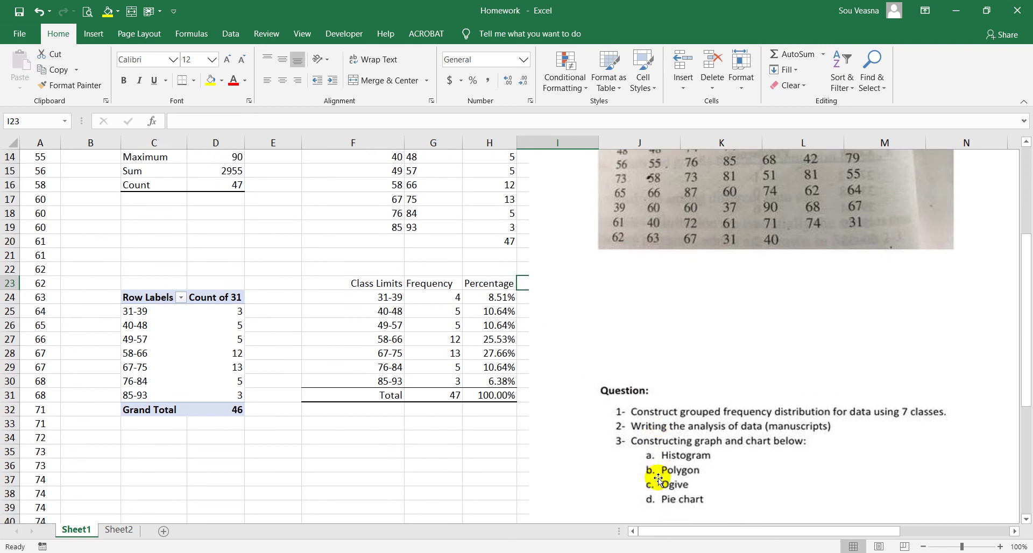
scroll(705, 487, up, 1)
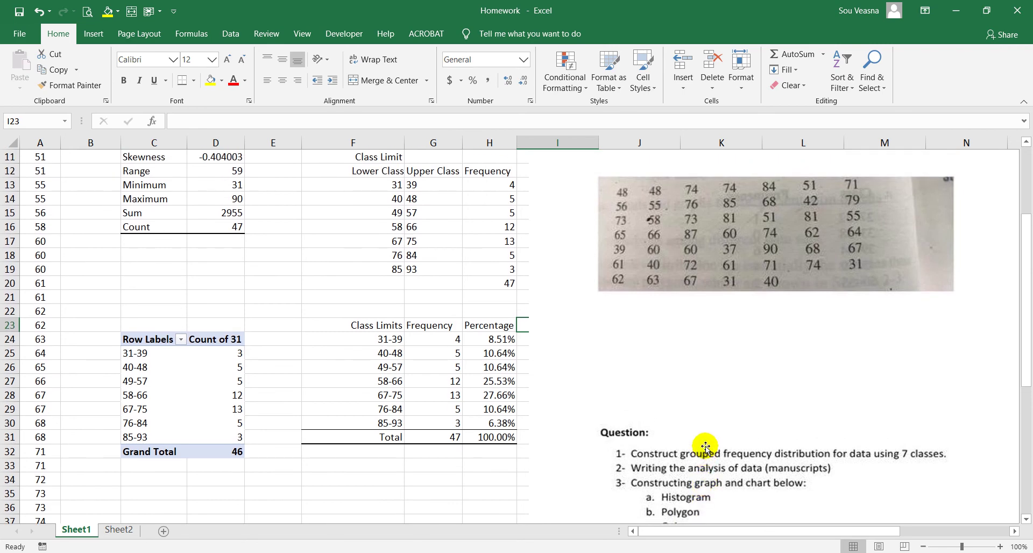
scroll(705, 446, down, 1)
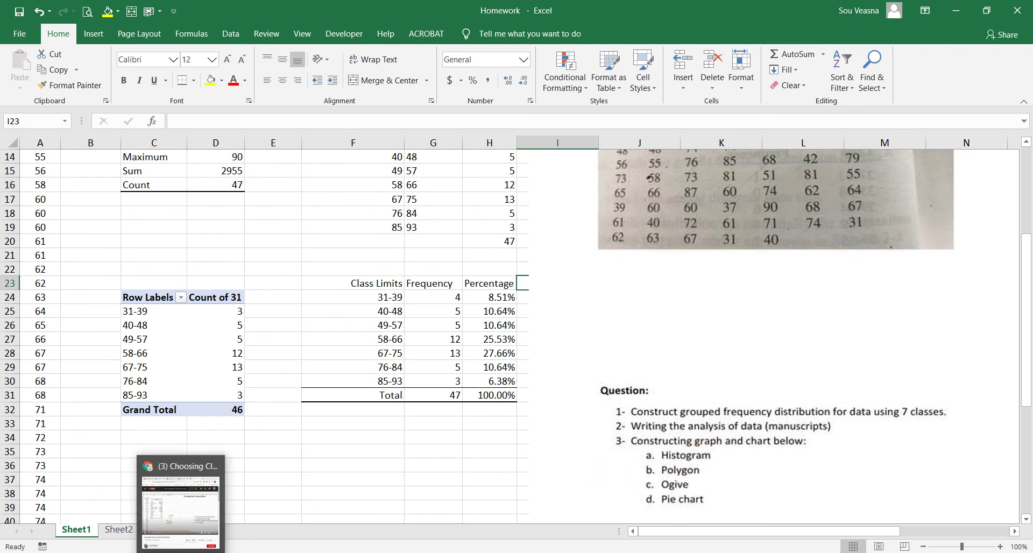
Step: Switch to Chrome, search YouTube for "how to create polygon chart in excel", and return to the Excel workbook
mouse_move(216, 552)
click(282, 516)
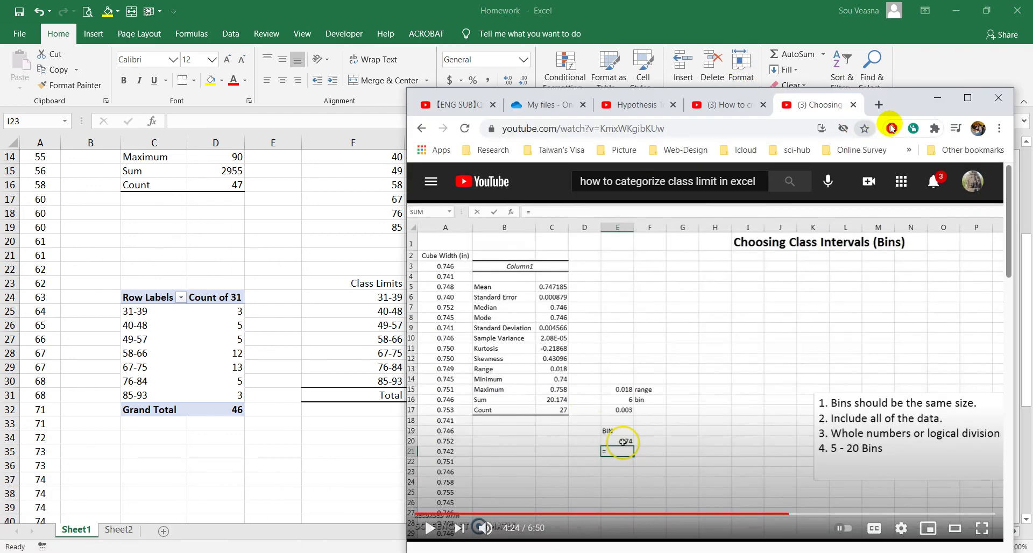
triple_click(709, 182)
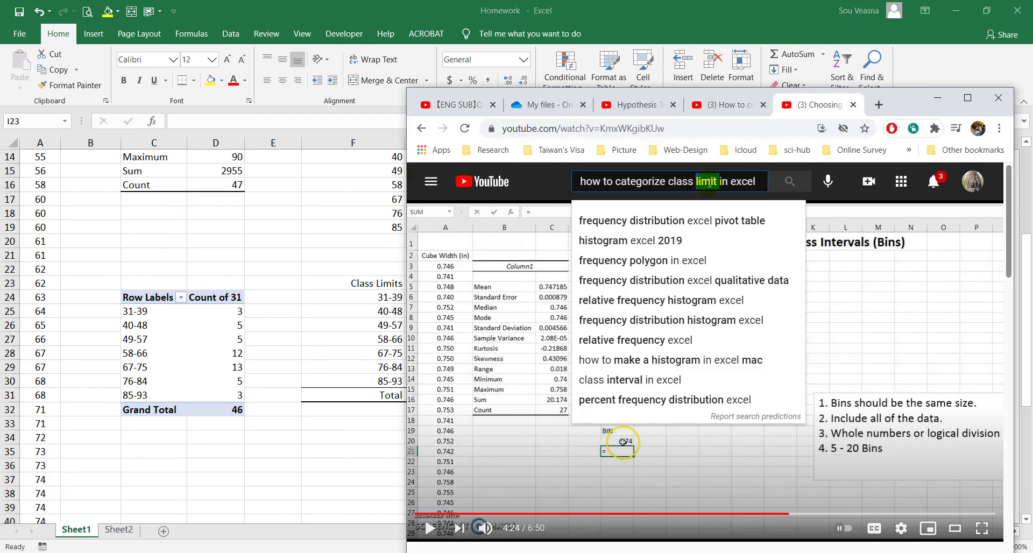
text(How )
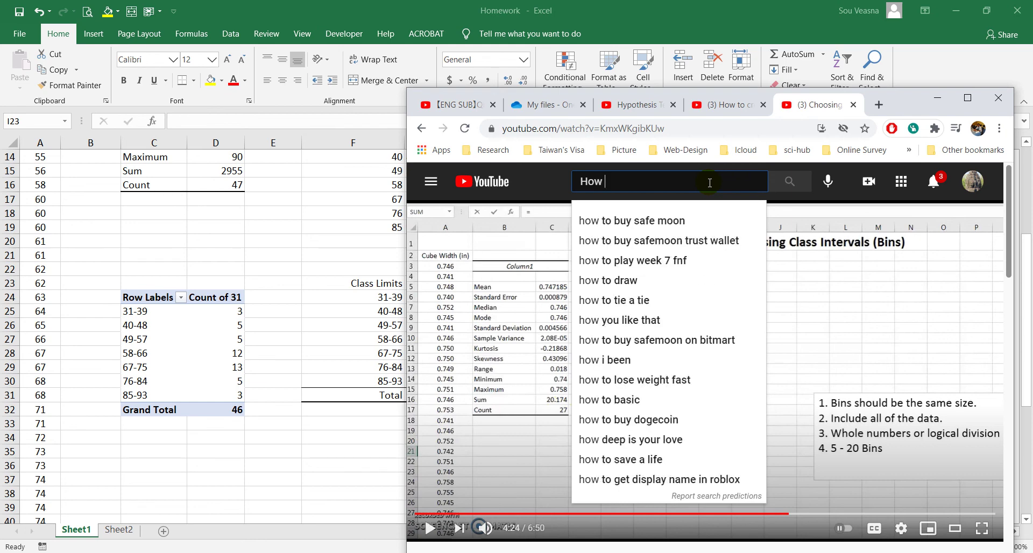
text(to crea)
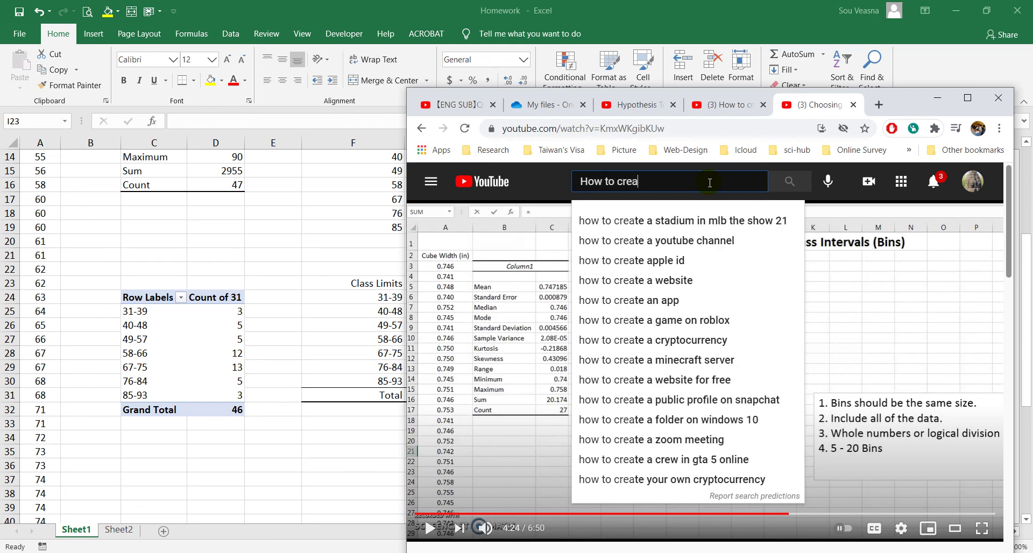
text(t po)
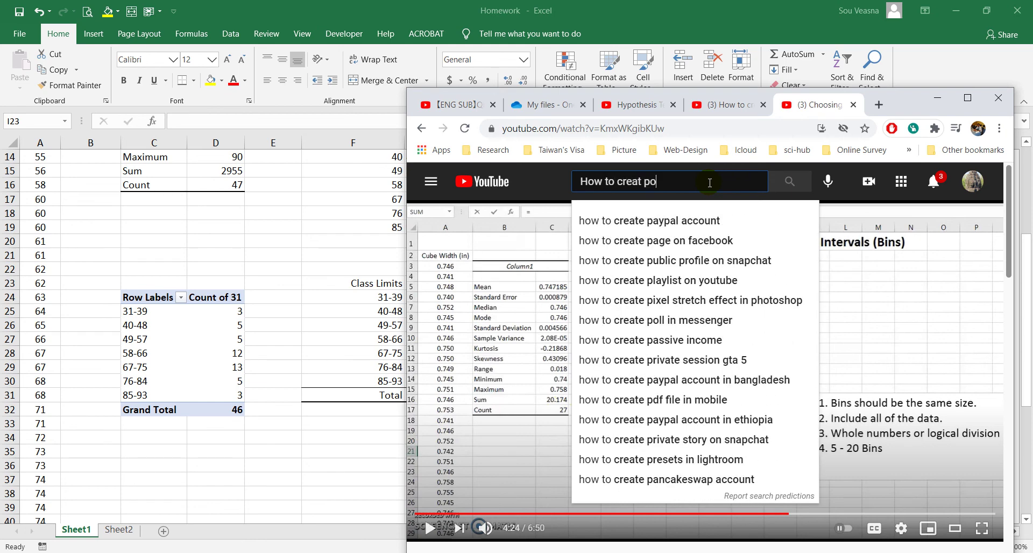
text(lygon )
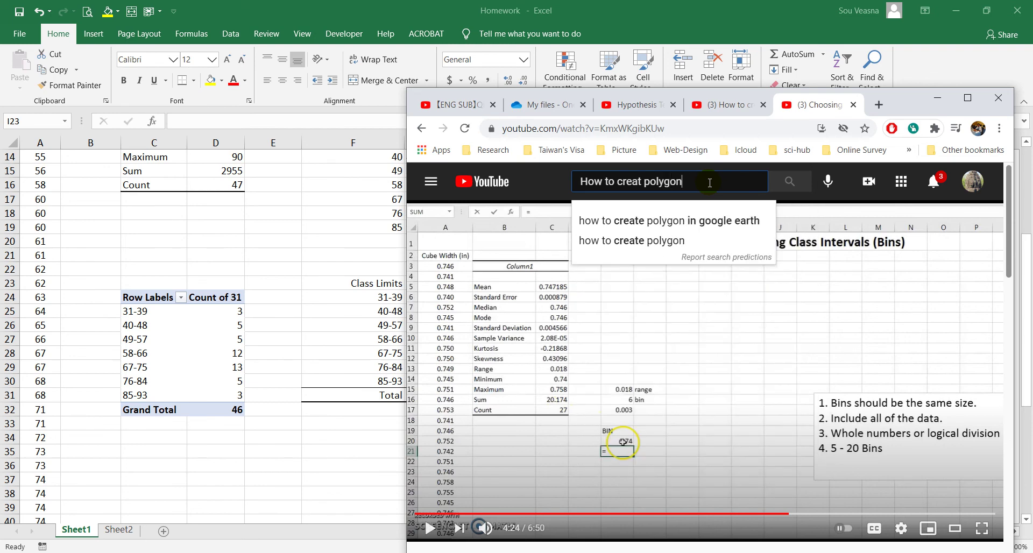
text(c)
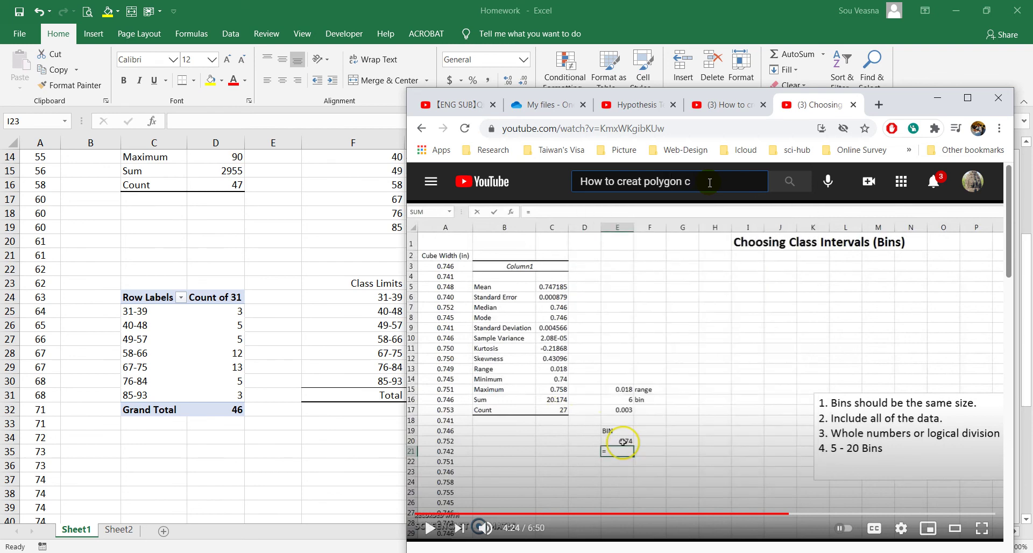
text(hart i)
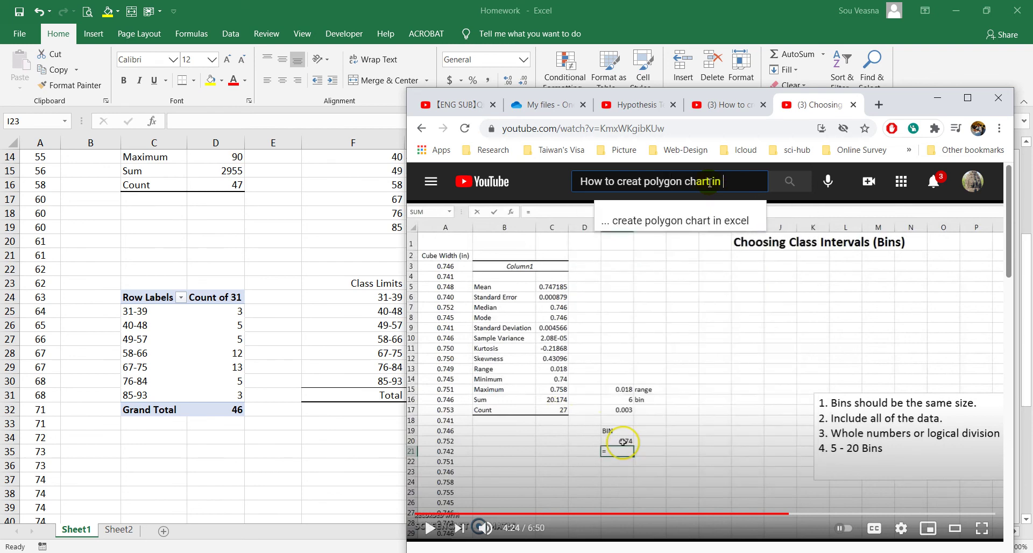
text(n)
click(705, 215)
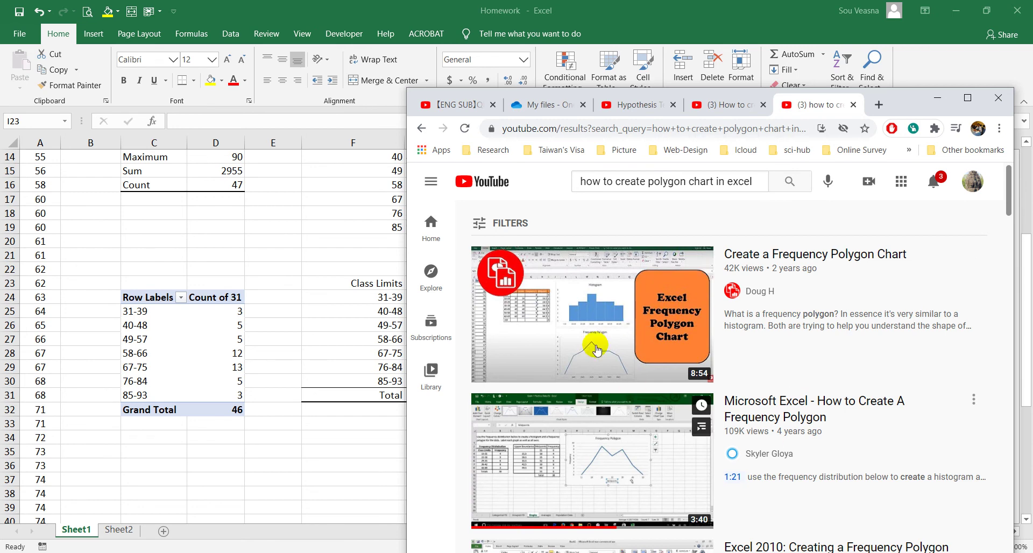
click(938, 102)
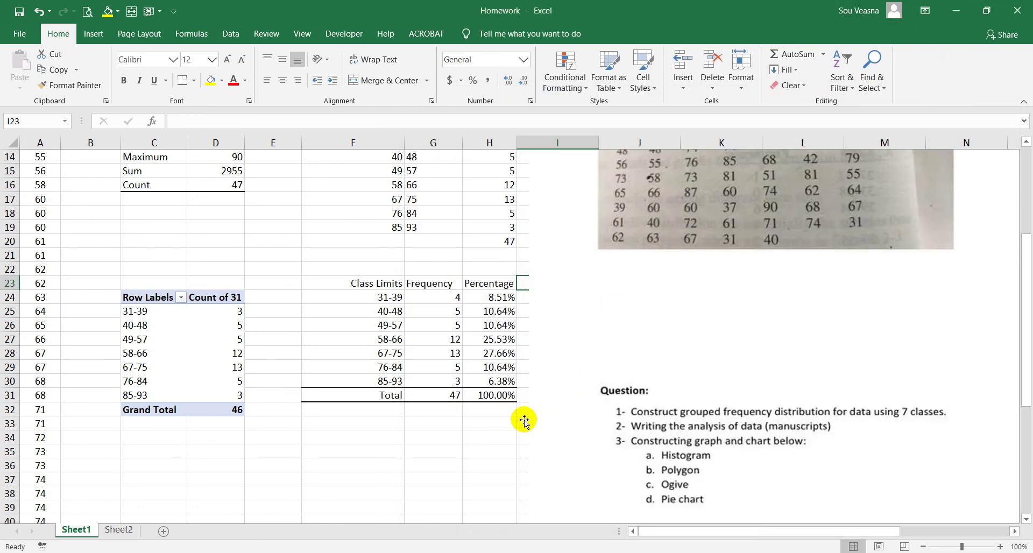
Step: Right-align the Range label in F7 above the class limit table
scroll(524, 421, up, 3)
scroll(525, 421, up, 2)
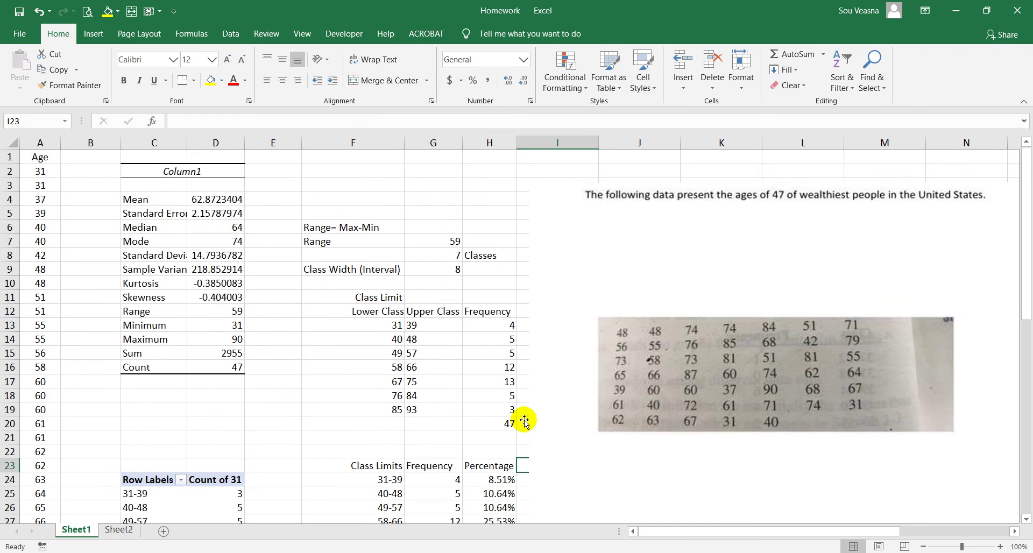
scroll(525, 421, down, 4)
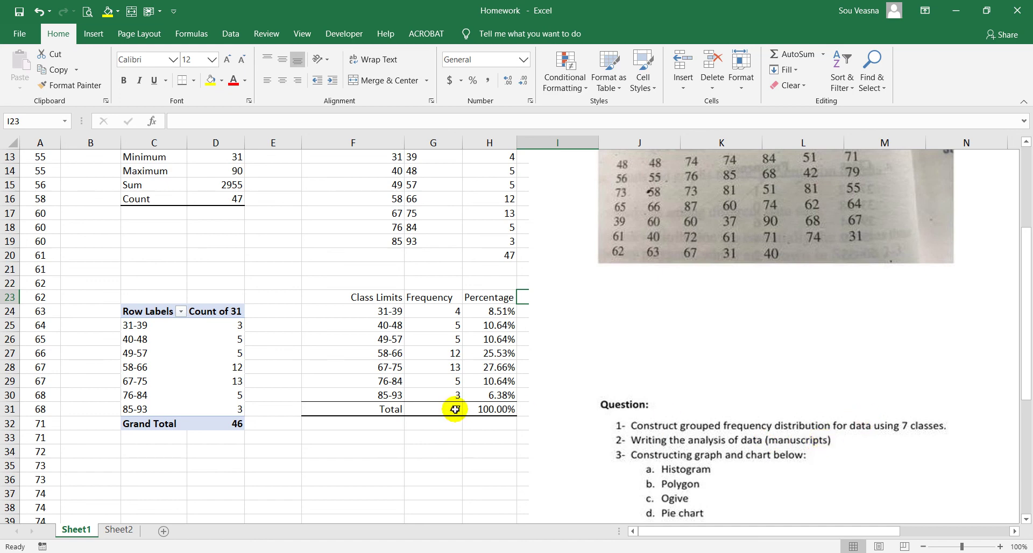
scroll(455, 410, up, 3)
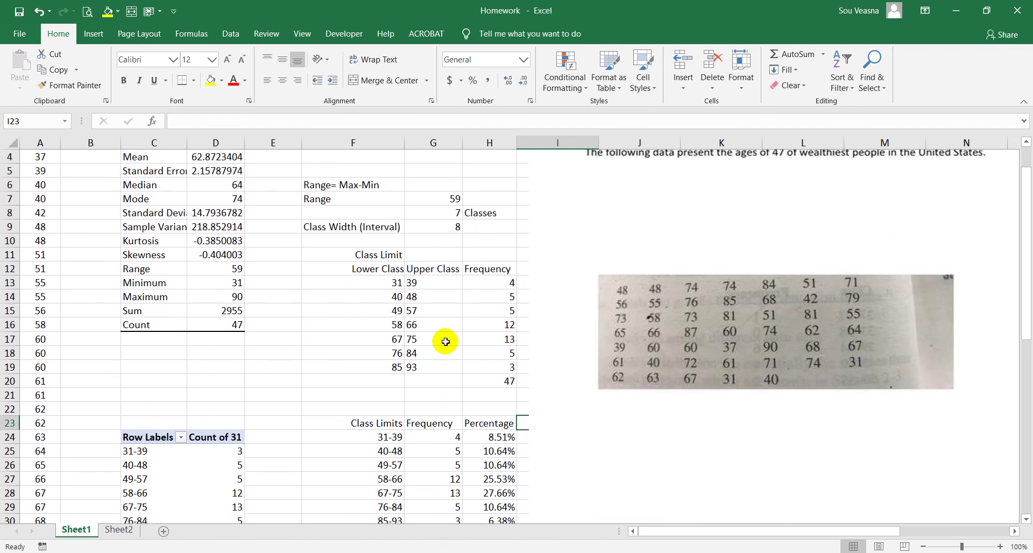
scroll(408, 290, up, 1)
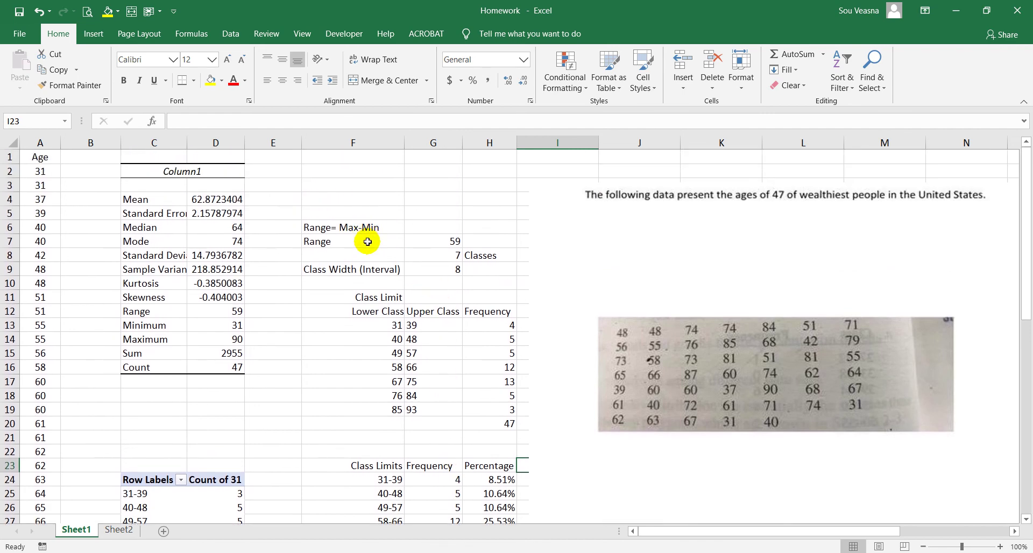
click(367, 242)
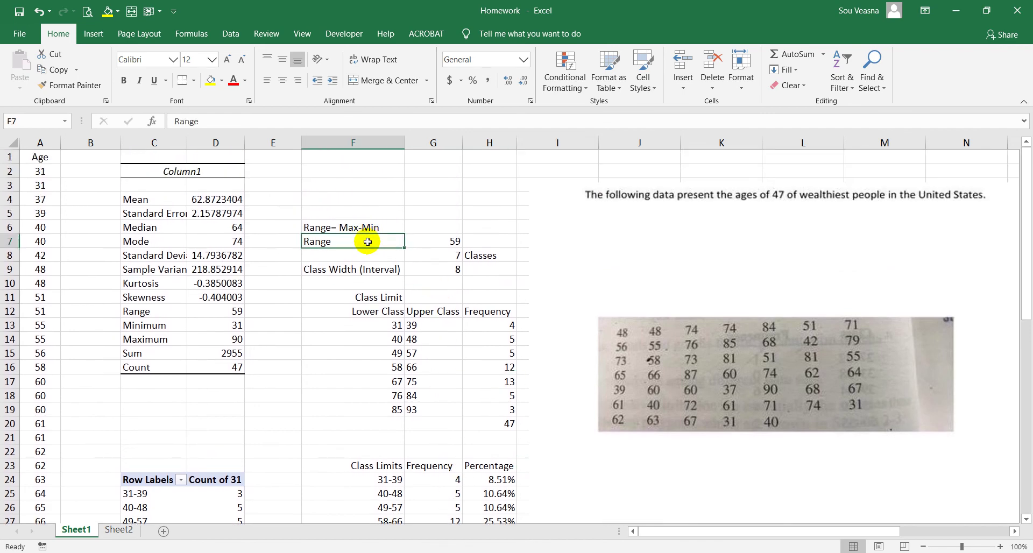
click(296, 80)
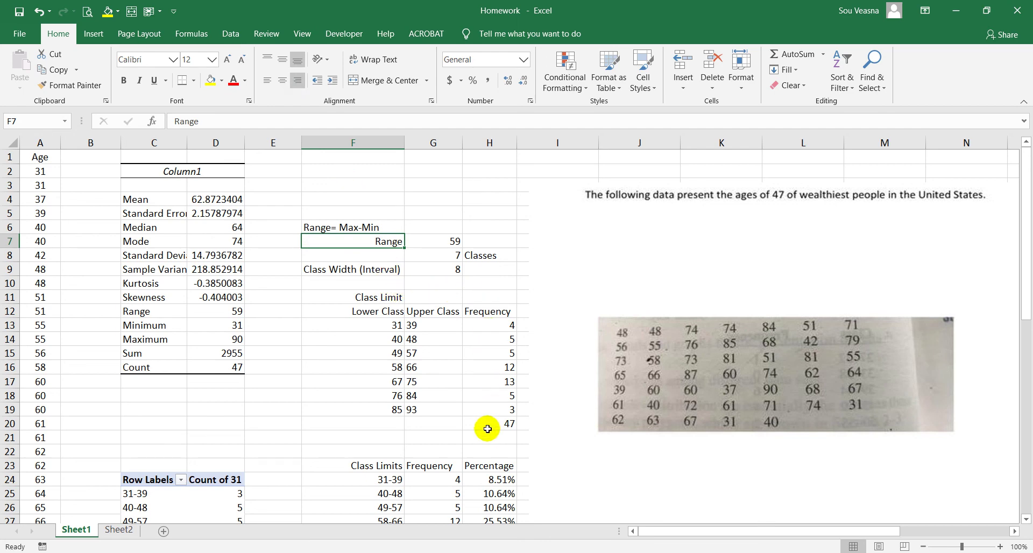
Step: Add top and bottom borders to the frequency table's header row F23:H23
scroll(487, 428, down, 2)
scroll(487, 429, down, 1)
drag(391, 380, 487, 381)
click(182, 80)
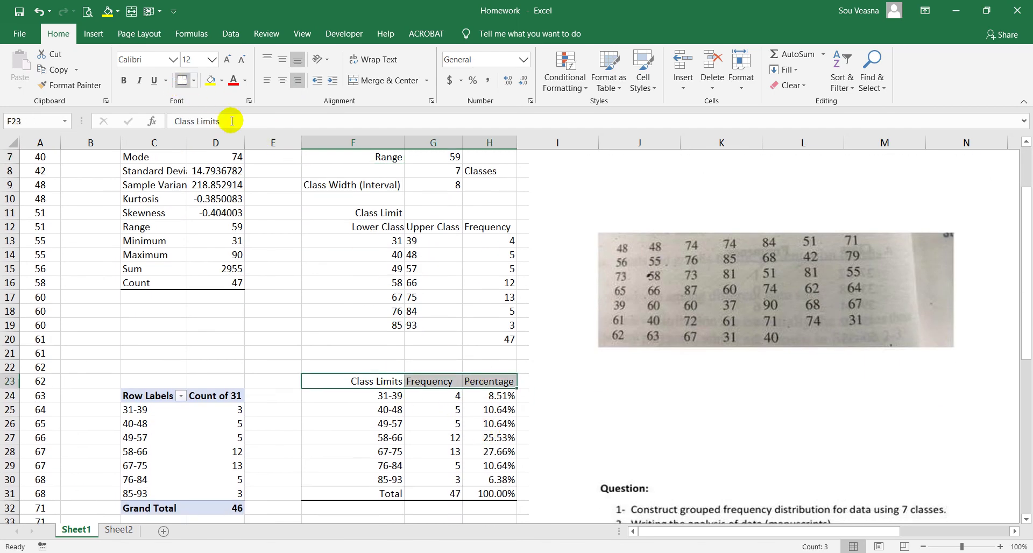
click(524, 375)
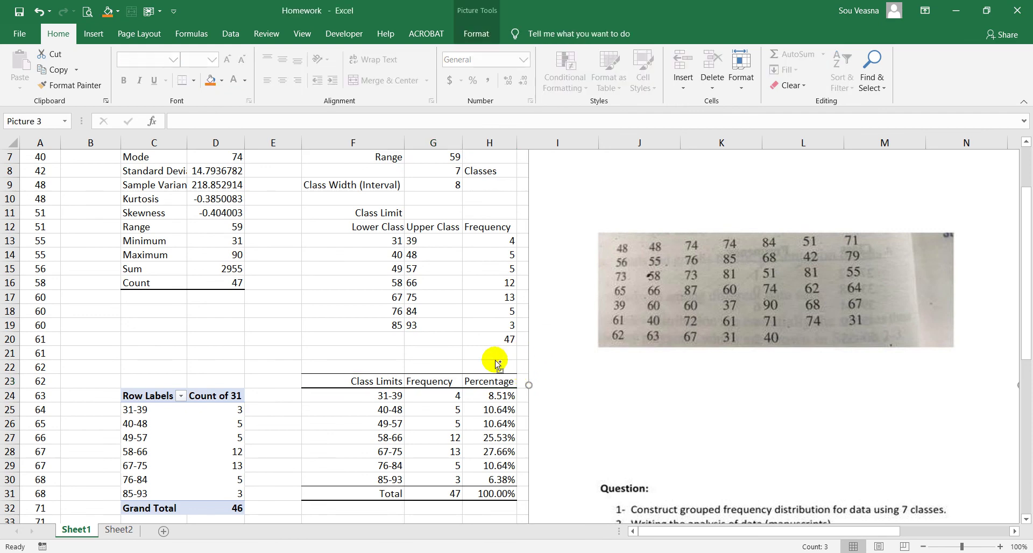
Step: Select the last class row F19:H19 in the lower and upper class limit table
scroll(495, 363, up, 1)
scroll(495, 364, down, 1)
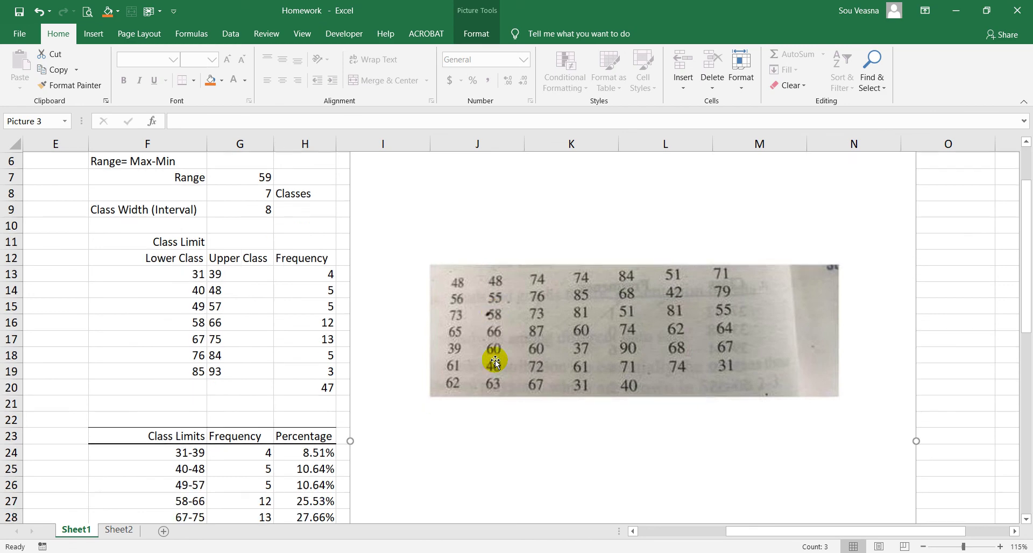
click(318, 369)
drag(258, 361, 197, 374)
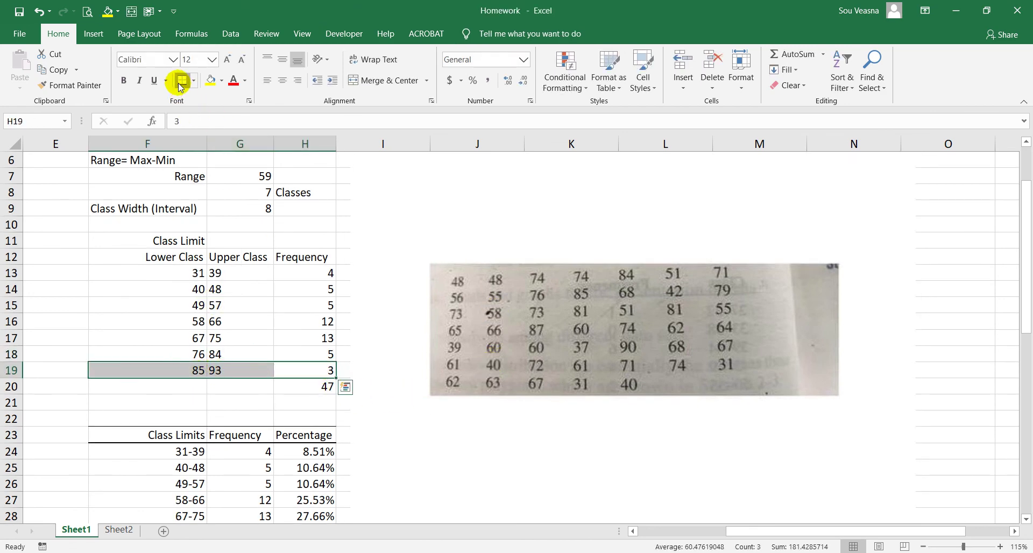
scroll(279, 361, down, 3)
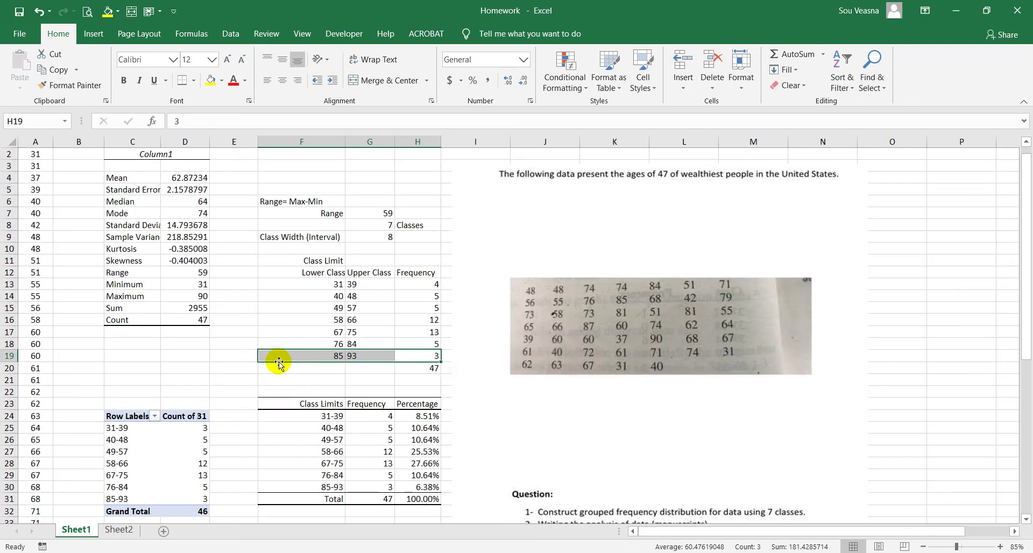
scroll(278, 361, up, 3)
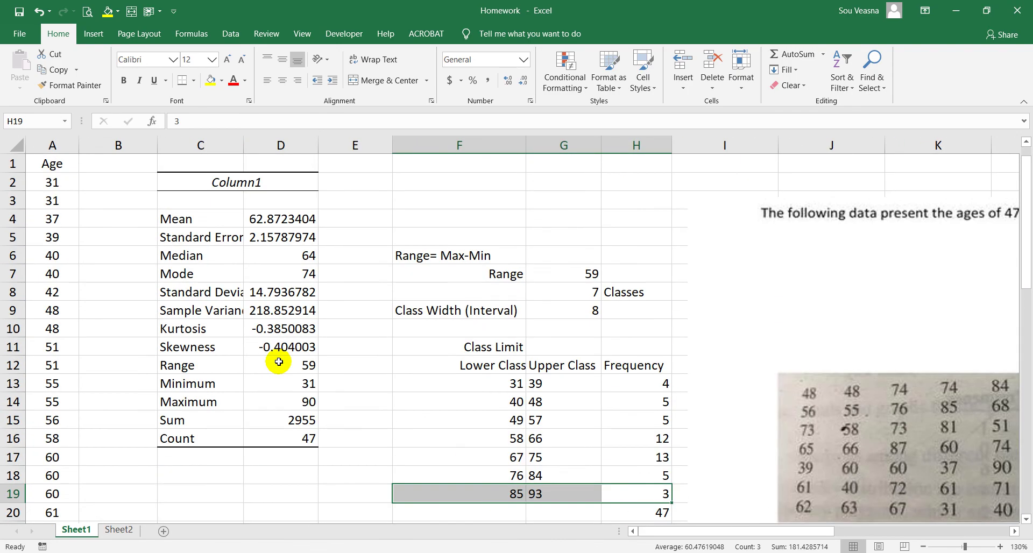